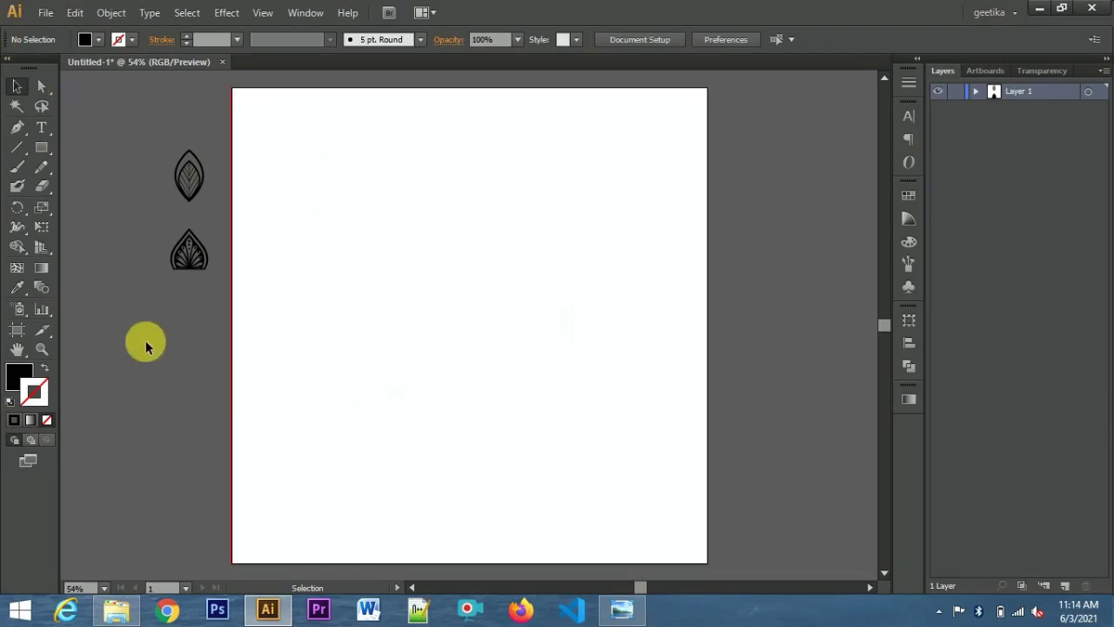
Show the rulers around the canvas.
drag(41, 147, 105, 183)
click(16, 148)
click(261, 12)
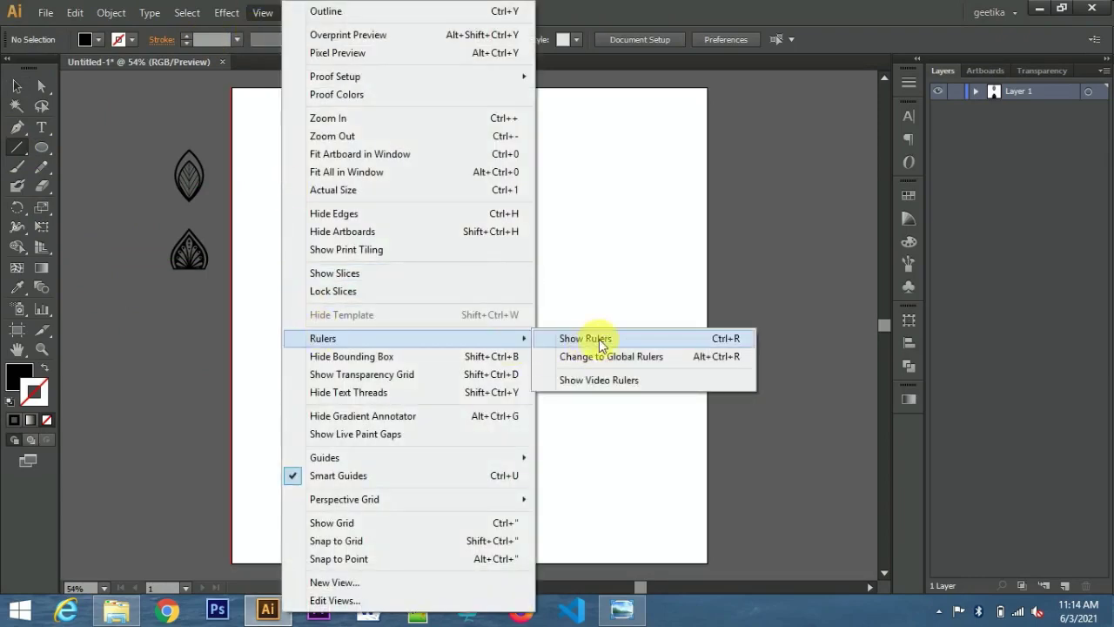
click(585, 339)
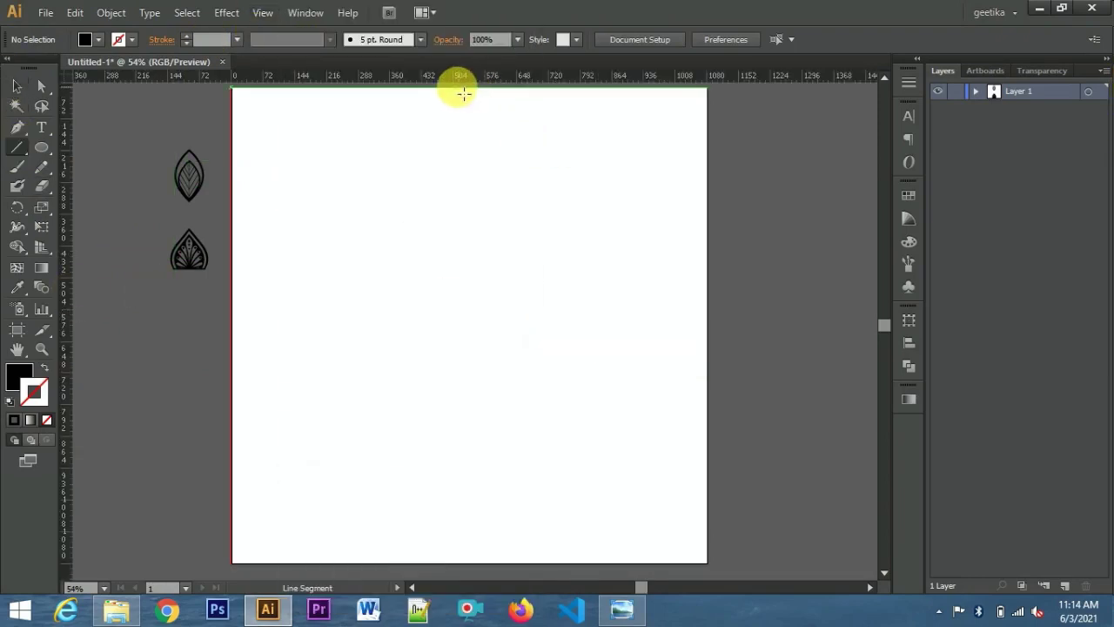
Draw a vertical line down the artboard's middle with a black 2 pt stroke.
drag(470, 92, 469, 563)
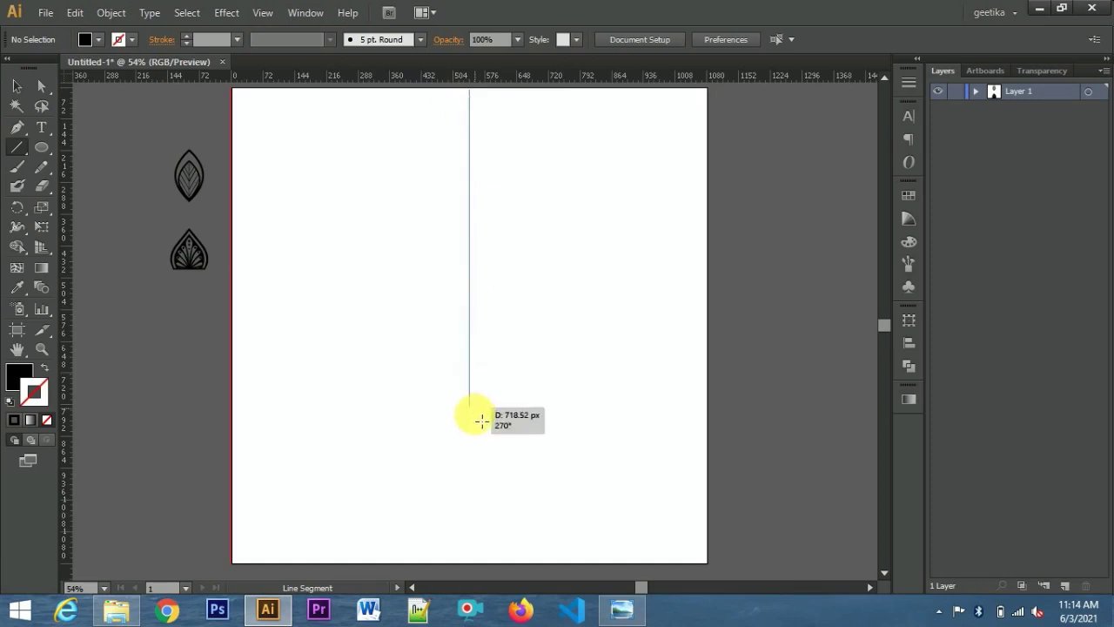
click(28, 388)
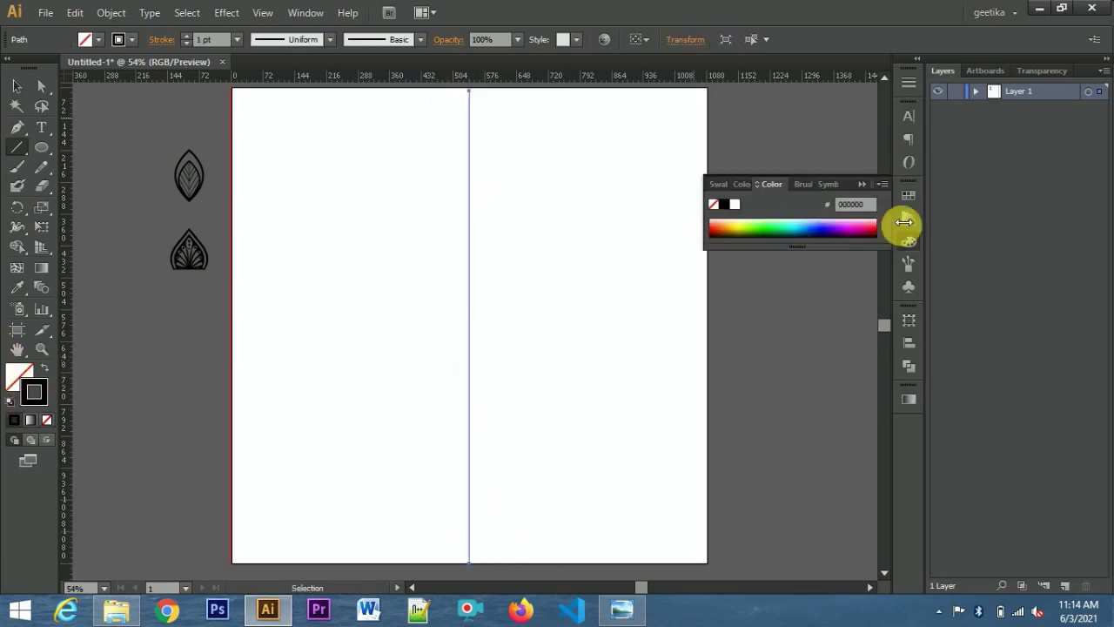
click(237, 40)
click(252, 128)
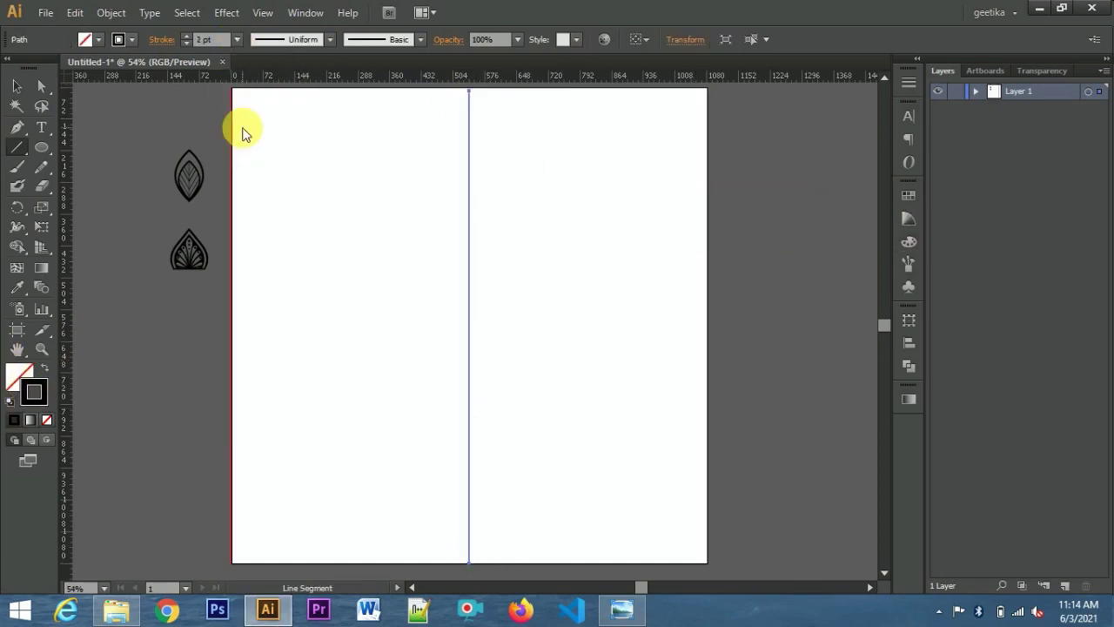
Lock the center line in Layers and draw a small circle at its midpoint.
click(975, 91)
click(956, 109)
click(39, 155)
mouse_move(467, 340)
mouse_down()
mouse_move(485, 358)
mouse_move(480, 342)
mouse_up()
Give the small circle a solid black fill and centre it on the vertical line.
key(alt+space)
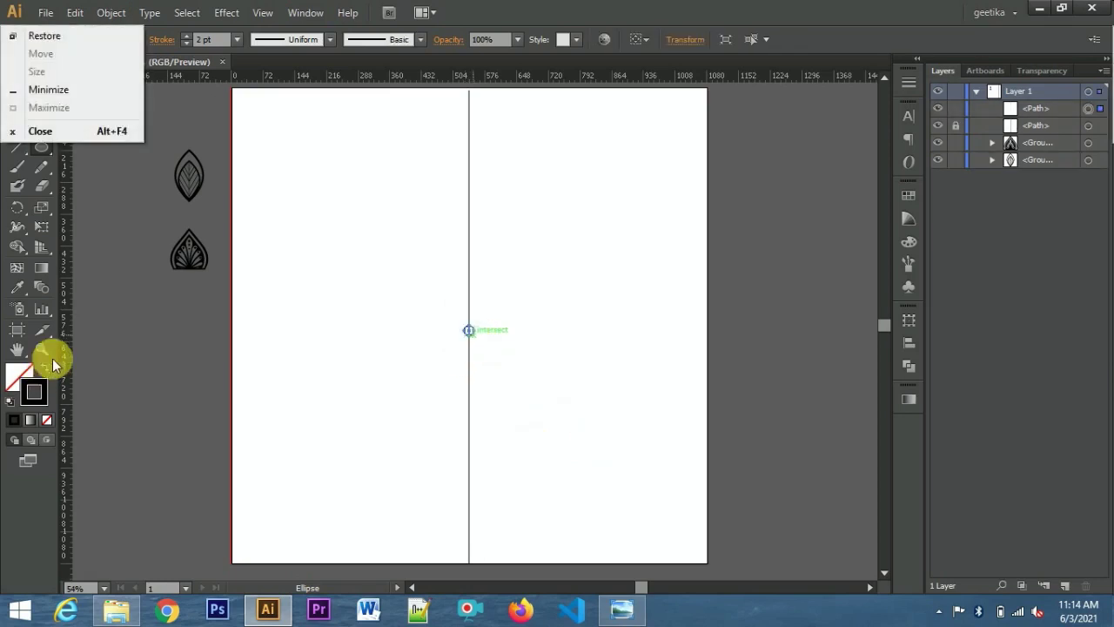
click(45, 367)
click(17, 85)
click(468, 330)
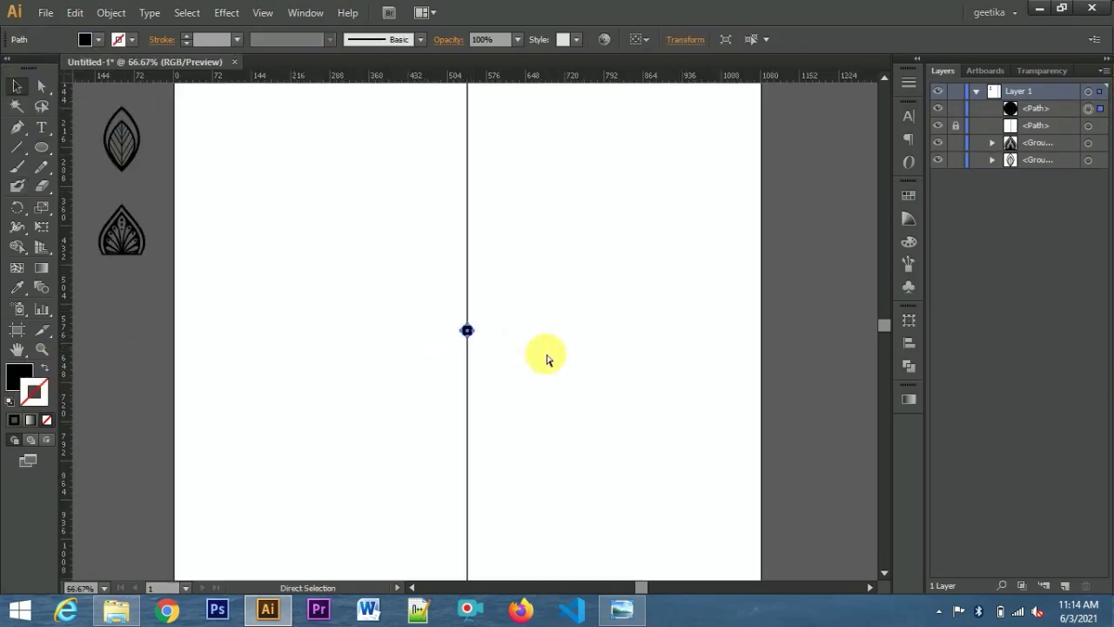
key(ctrl+equal)
key(ctrl+equal)
key(ctrl+equal)
mouse_move(416, 327)
mouse_down()
mouse_move(427, 323)
mouse_move(418, 325)
mouse_up()
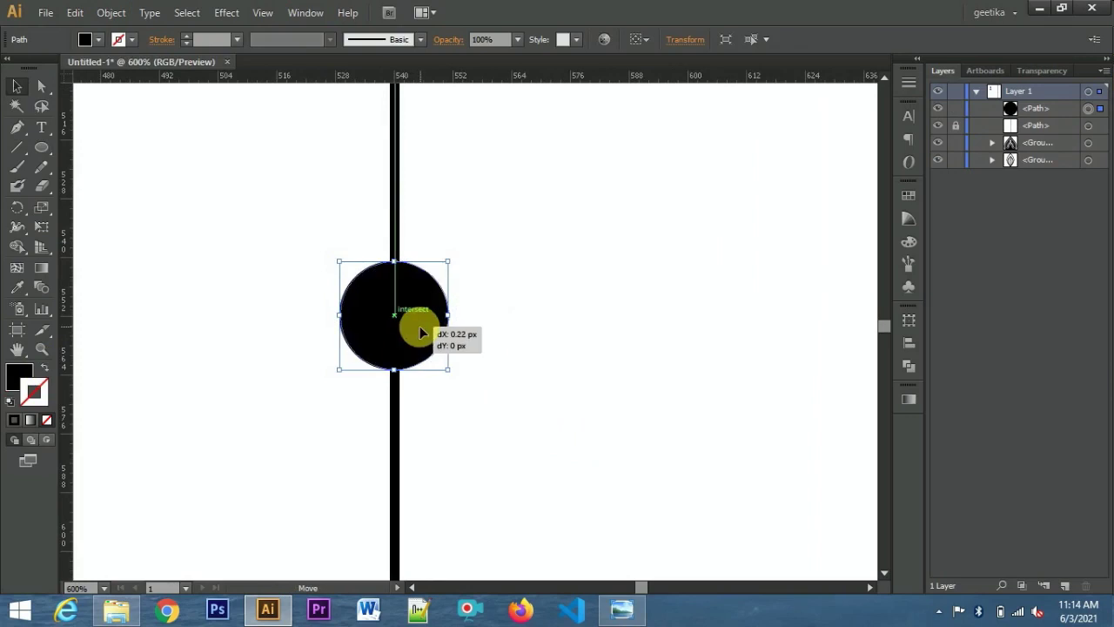
Shrink the black circle to a roughly 20 px dot and draw a larger circle around it.
key(ctrl+shift+a)
key(ctrl+minus)
key(ctrl+minus)
key(ctrl+minus)
key(ctrl+minus)
key(ctrl+minus)
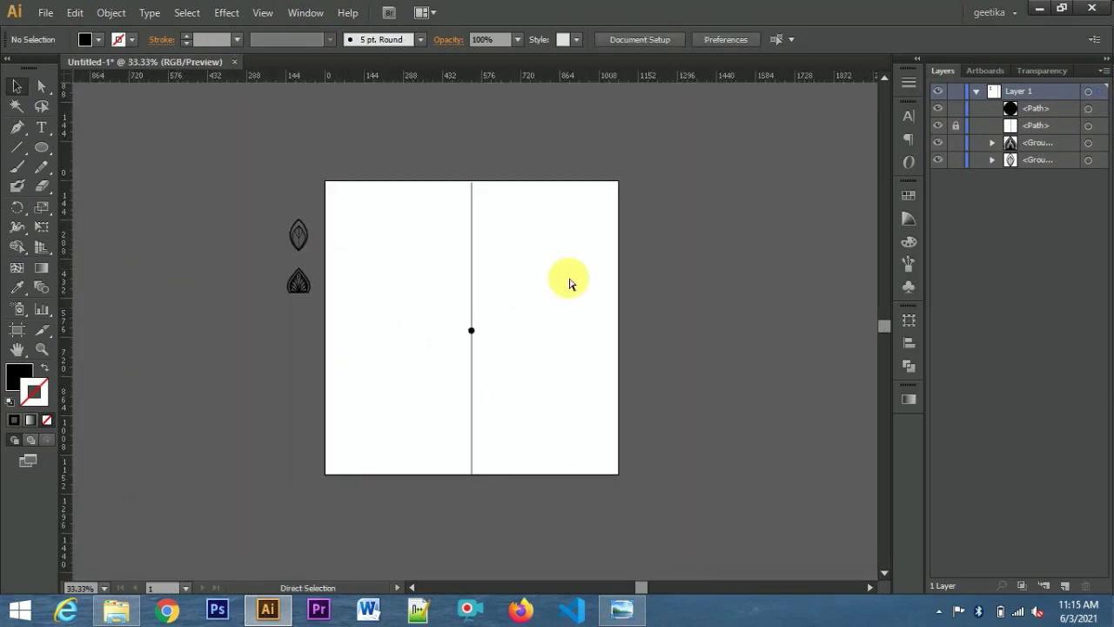
key(ctrl+equal)
key(ctrl+equal)
key(ctrl+equal)
click(434, 325)
drag(466, 360, 454, 348)
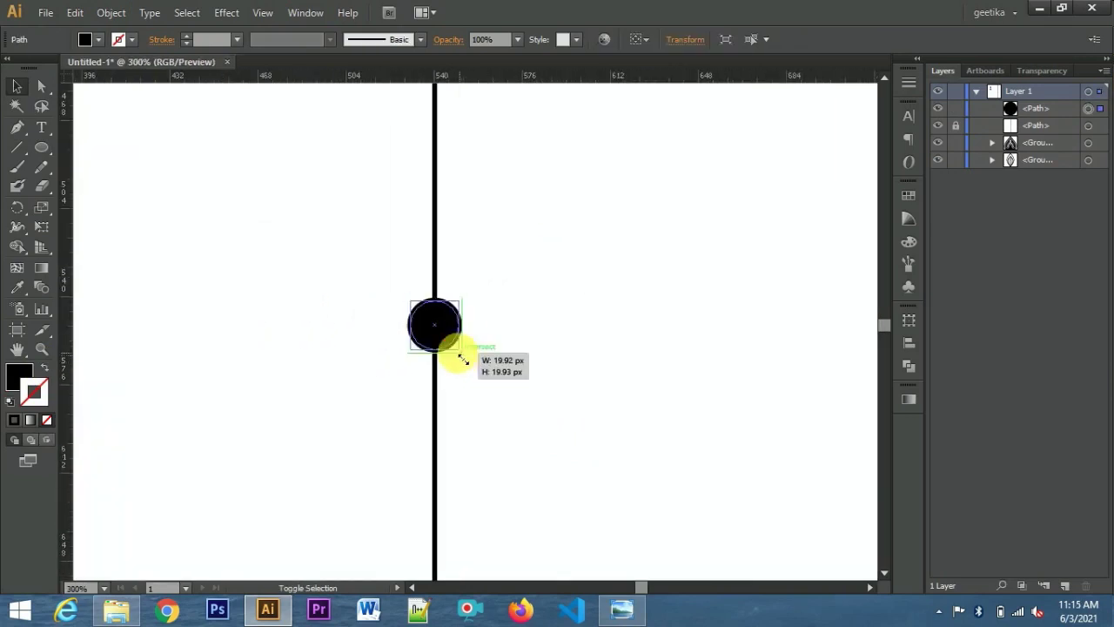
click(530, 334)
key(ctrl+1)
key(ctrl+minus)
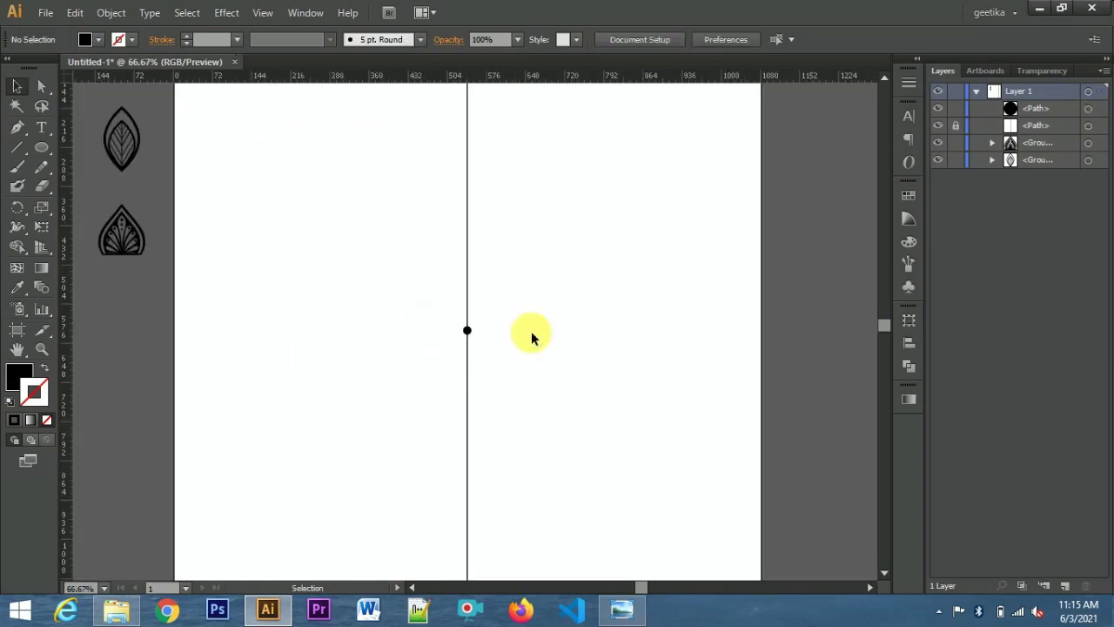
click(41, 147)
drag(405, 266, 549, 405)
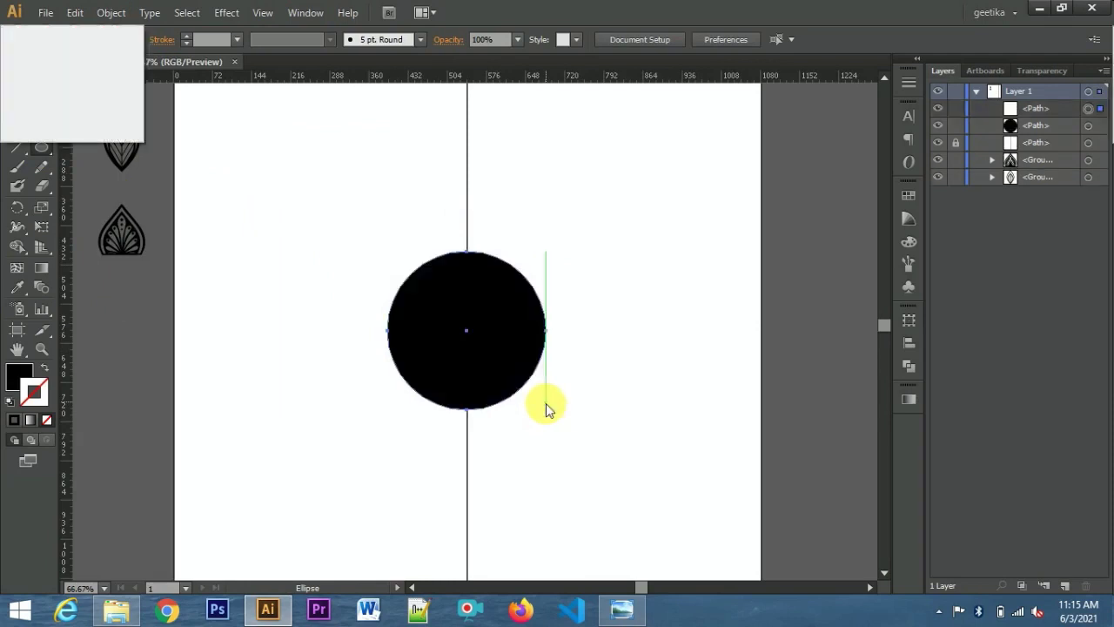
Make the larger circle an unfilled outline with a 3 pt black stroke.
click(45, 366)
click(237, 40)
click(250, 94)
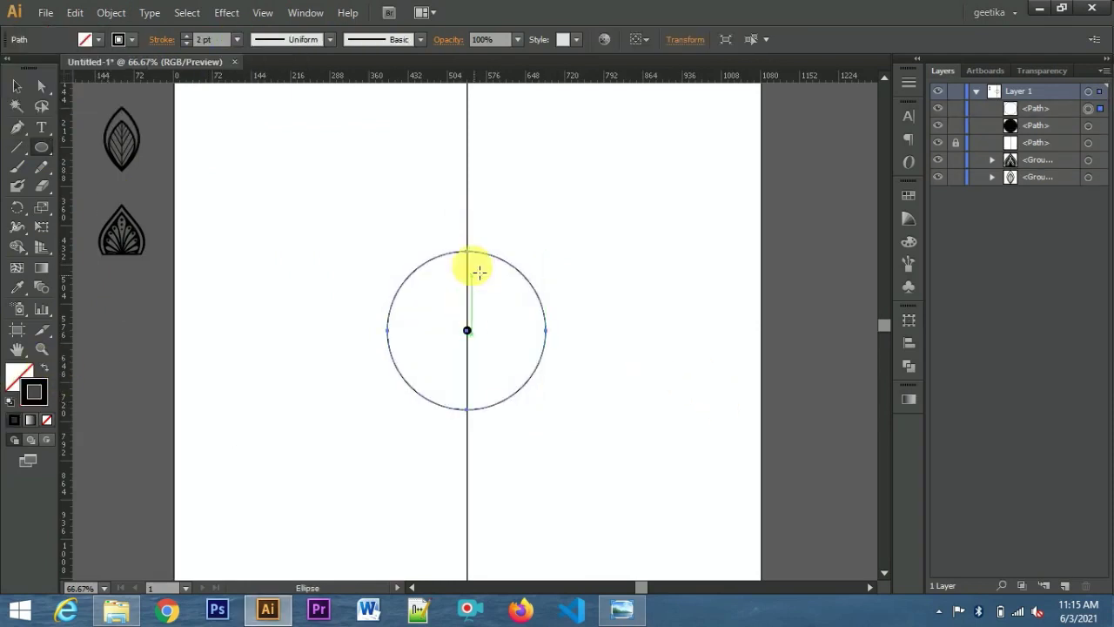
click(236, 39)
click(254, 146)
click(14, 86)
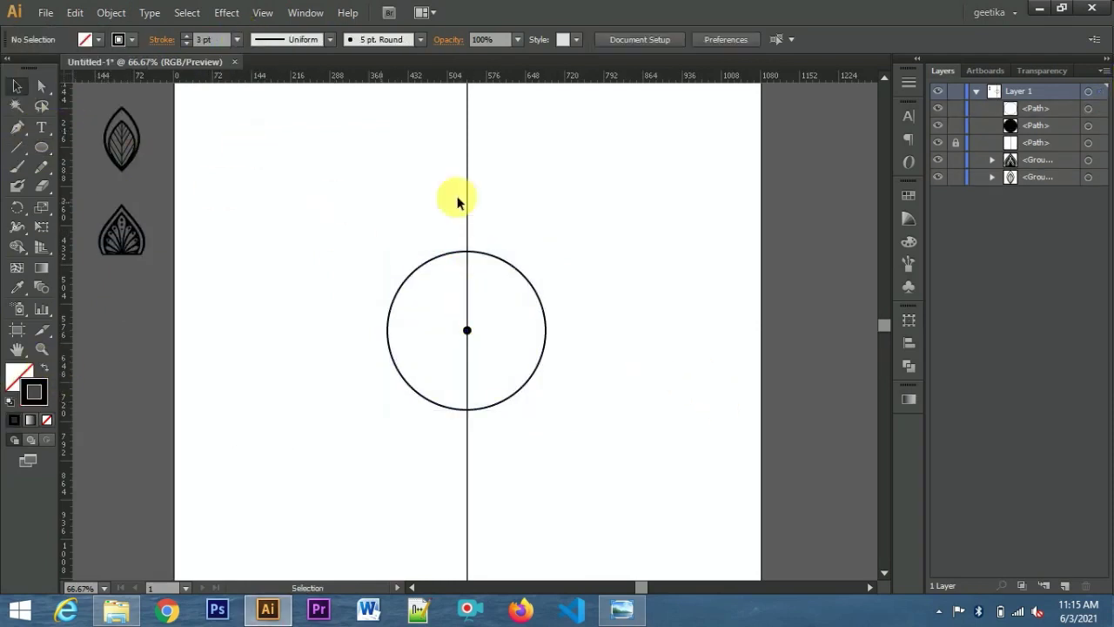
Draw a short 5 pt vertical tick at the top of the circle.
click(16, 146)
key(ctrl+equal)
key(ctrl+equal)
scroll(522, 174, up, 2)
drag(490, 247, 493, 281)
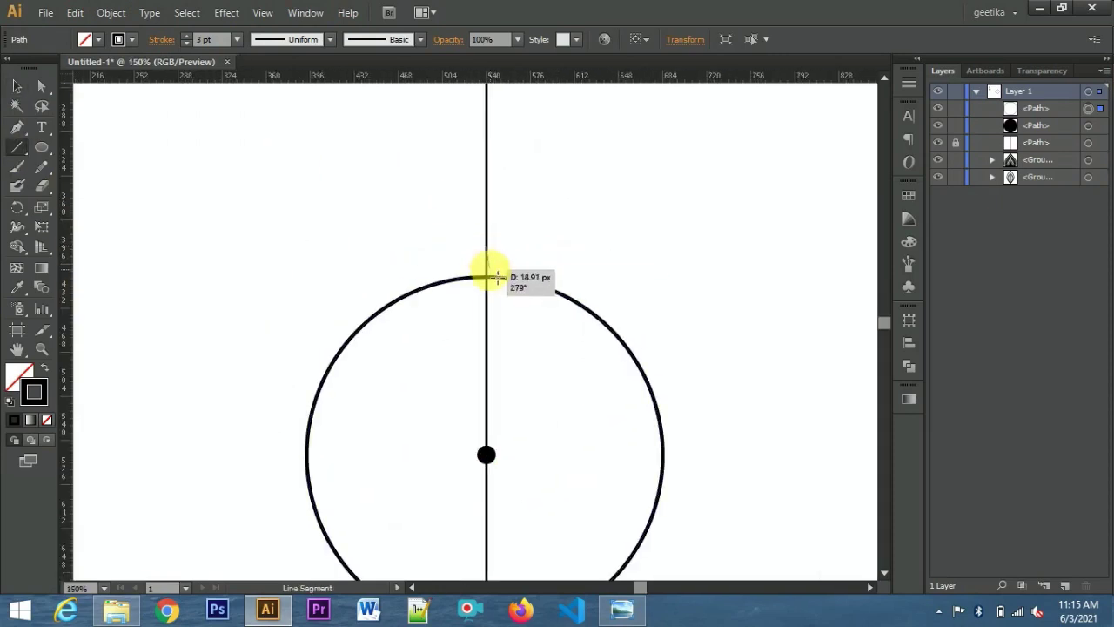
click(236, 40)
click(262, 174)
click(16, 86)
scroll(601, 225, down, 2)
scroll(634, 219, down, 2)
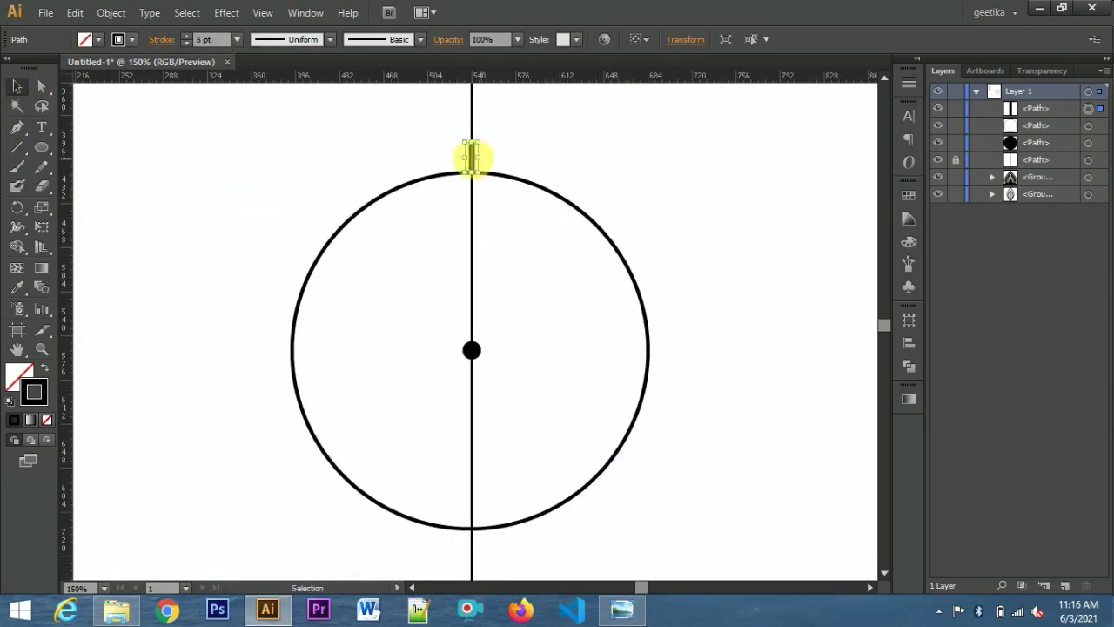
Rotate-copy the tick 5° about the centre dot, repeating with Ctrl+D around the circle.
click(15, 209)
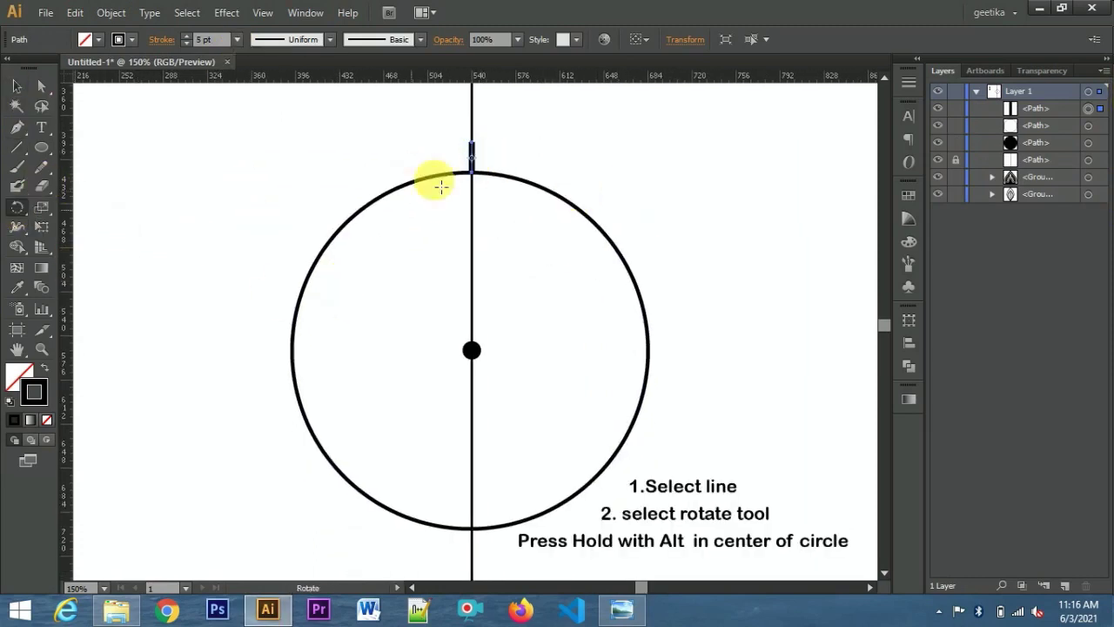
alt+click(470, 350)
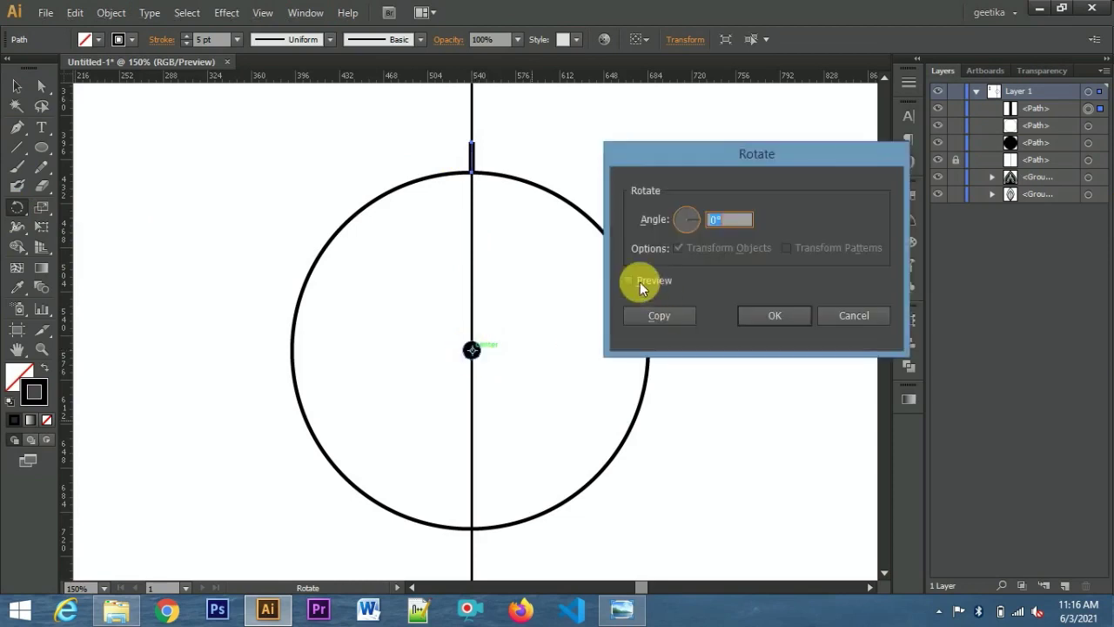
text(5)
click(659, 316)
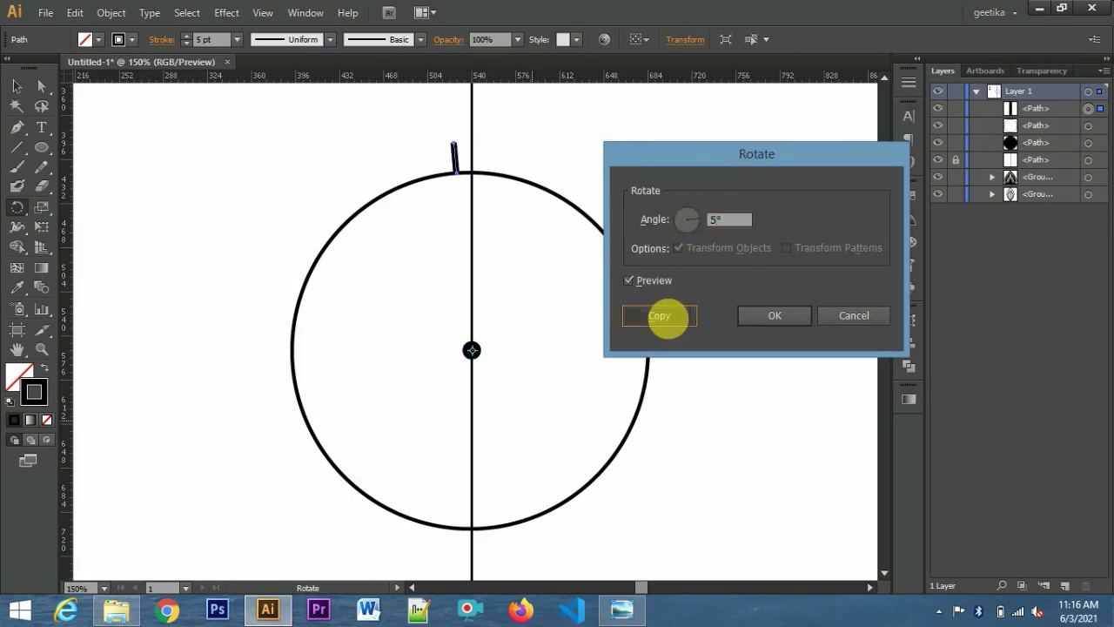
key(ctrl+d)
key(ctrl+d)
key(ctrl+d)
key(ctrl+d)
key(ctrl+d)
key(ctrl+d)
key(ctrl+d)
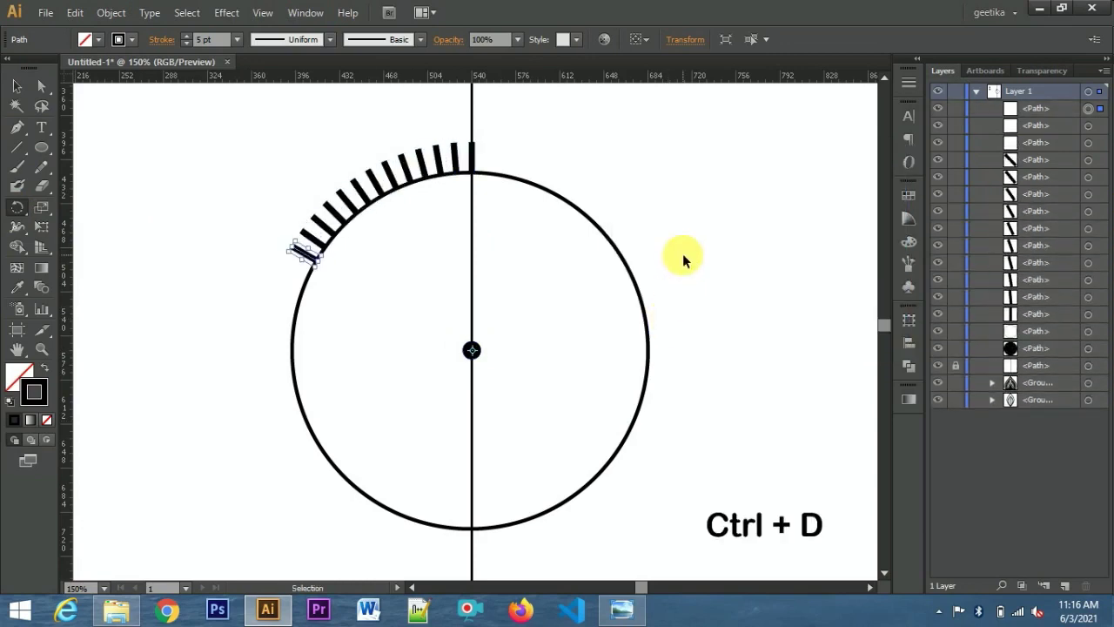
key(ctrl+d)
key(ctrl+d)
key(ctrl+d)
key(ctrl+d)
key(ctrl+d)
key(ctrl+d)
key(ctrl+d)
key(ctrl+d)
key(ctrl+d)
key(ctrl+d)
key(ctrl+d)
key(ctrl+d)
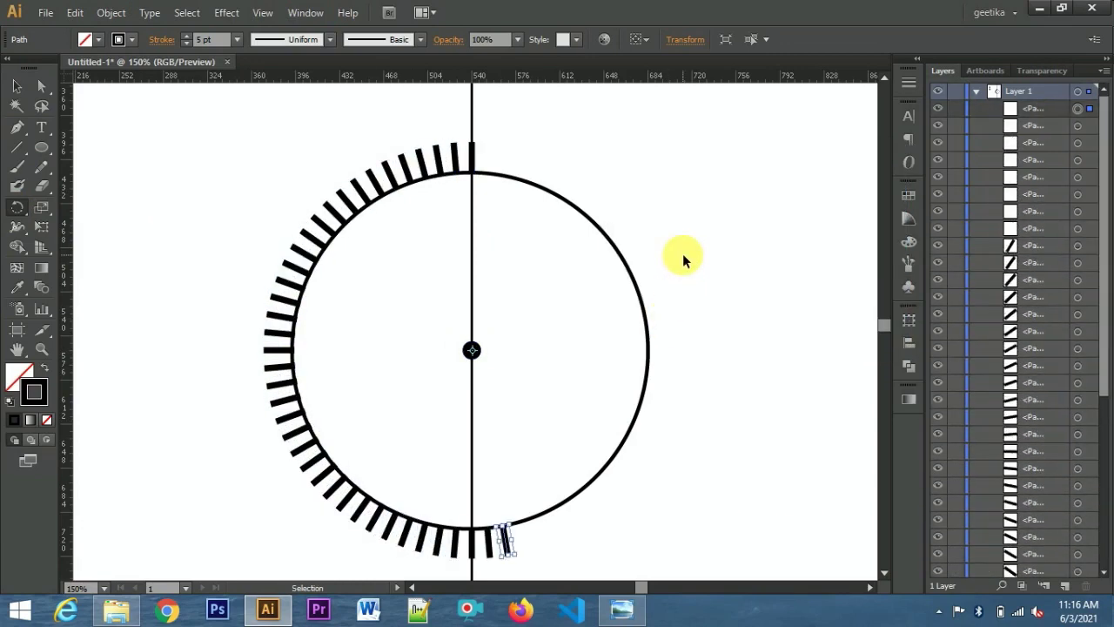
key(ctrl+d)
key(ctrl+d)
key(ctrl+d)
key(ctrl+d)
key(ctrl+d)
key(ctrl+d)
key(ctrl+d)
key(ctrl+d)
key(ctrl+d)
key(ctrl+d)
key(ctrl+d)
key(ctrl+d)
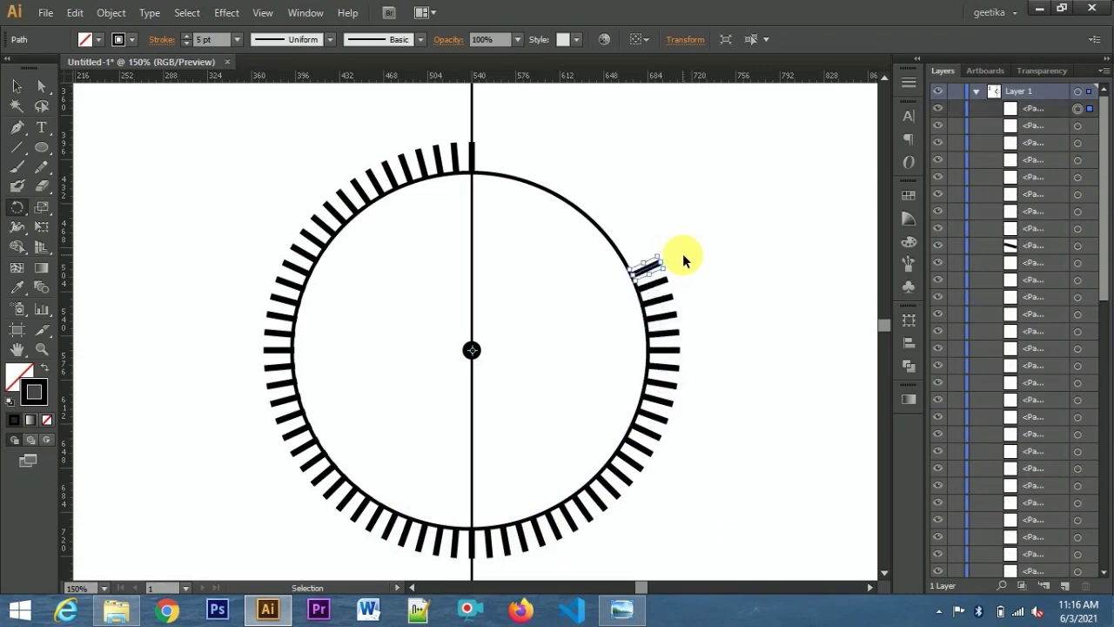
key(ctrl+d)
key(ctrl+d)
key(ctrl+d)
key(ctrl+d)
key(ctrl+d)
key(ctrl+d)
key(ctrl+d)
key(ctrl+d)
key(ctrl+d)
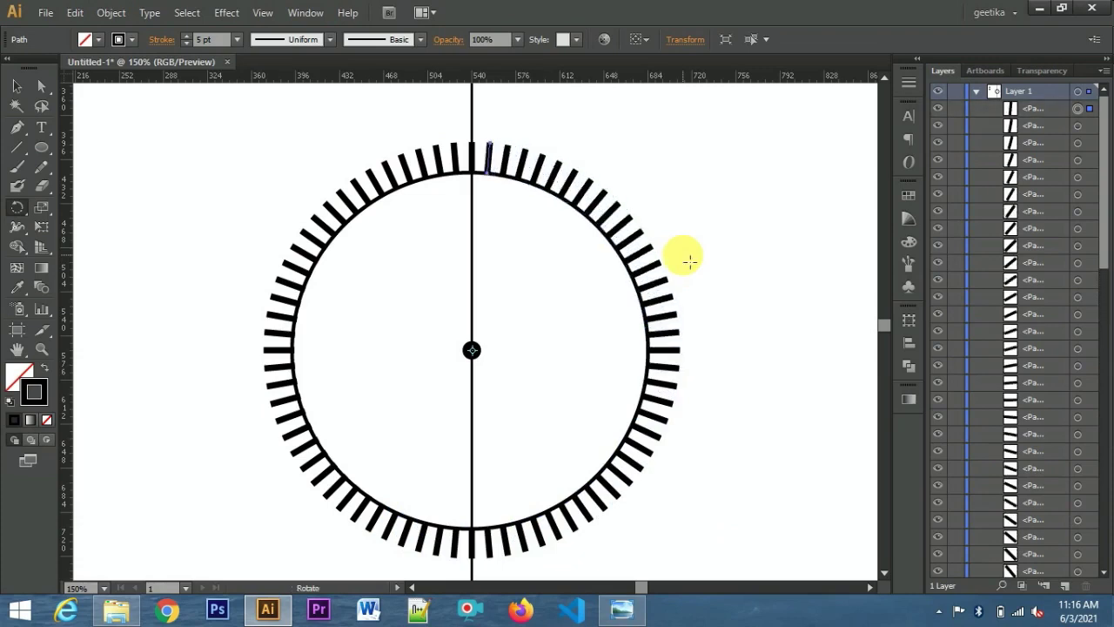
click(17, 85)
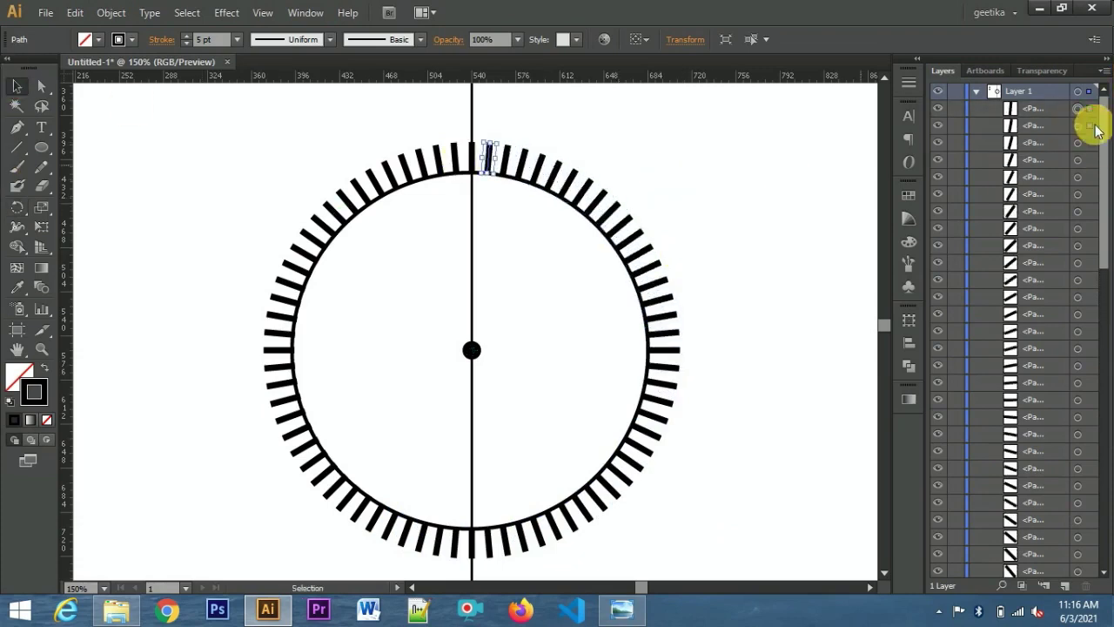
Thin all the tick marks to a 3 pt stroke.
drag(1094, 128, 1101, 497)
click(646, 304)
click(873, 446)
drag(224, 129, 747, 564)
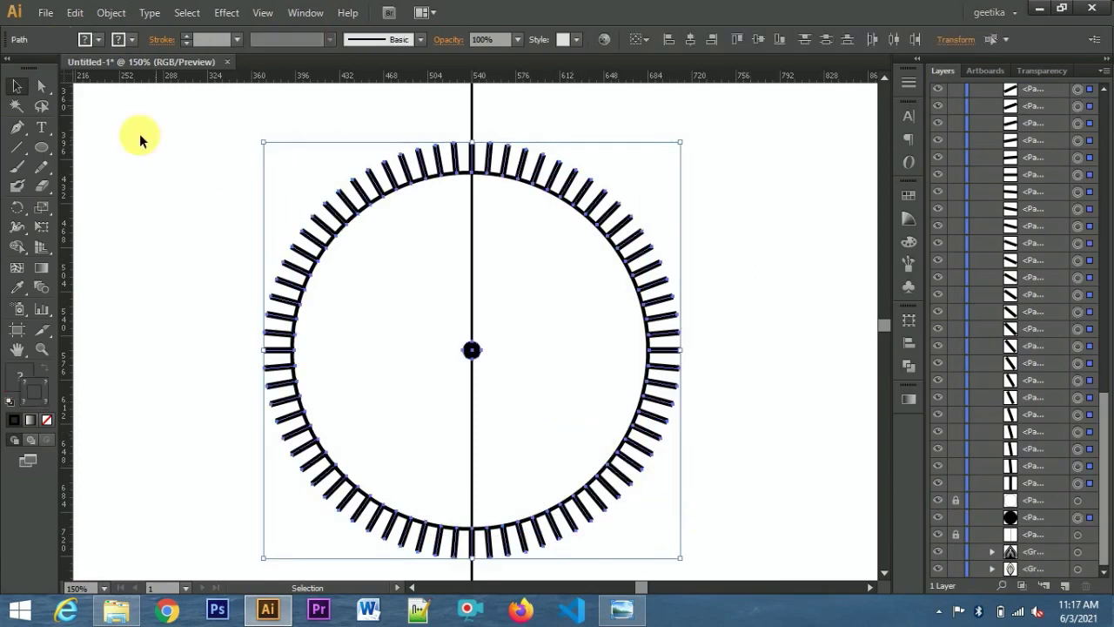
click(236, 39)
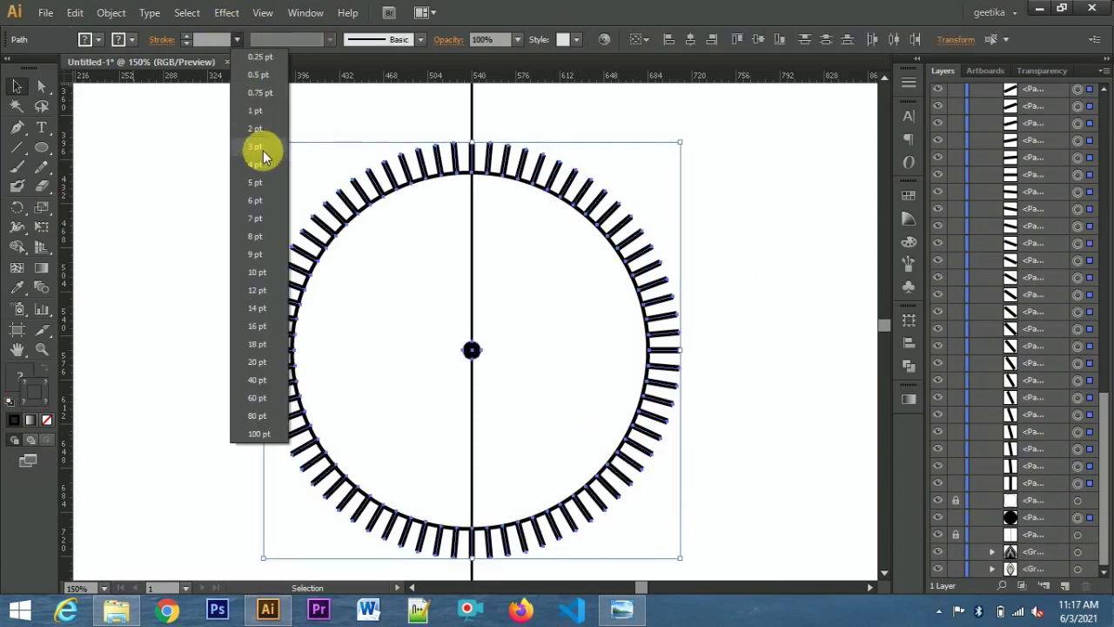
click(261, 148)
click(191, 249)
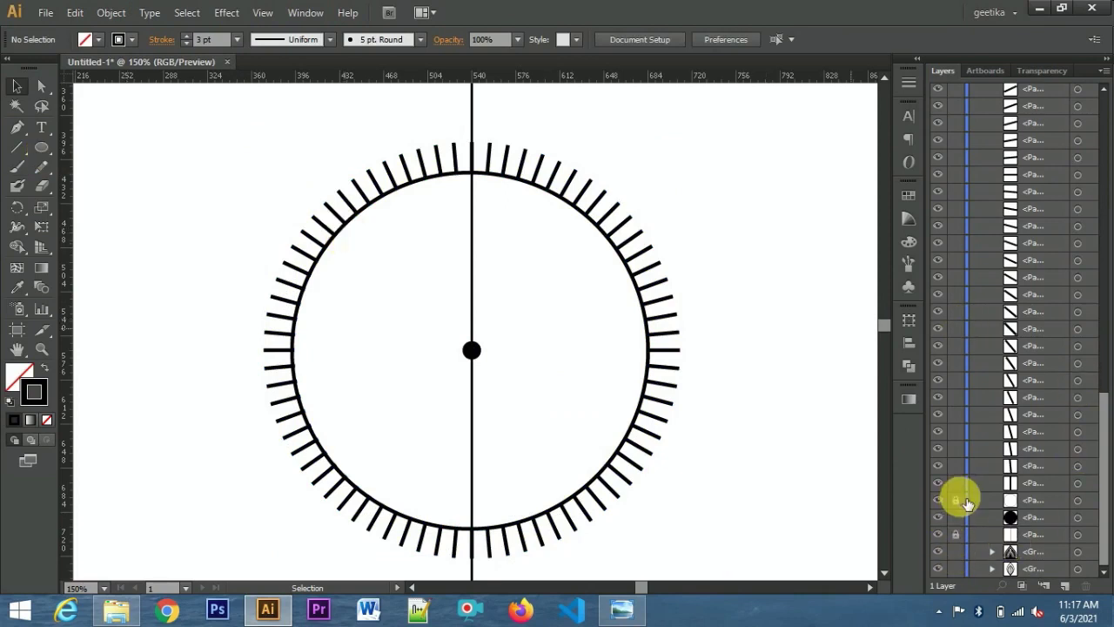
Paste a copy of the circle in front and enlarge it to about 339 px around the ticks.
click(1078, 501)
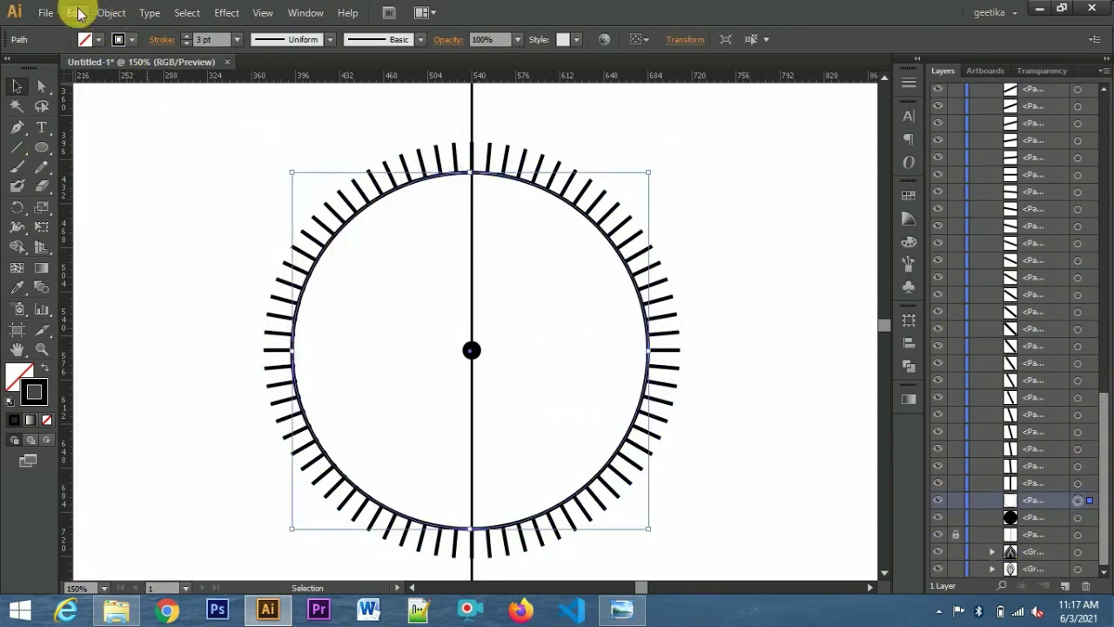
click(75, 12)
click(98, 91)
click(75, 13)
click(118, 163)
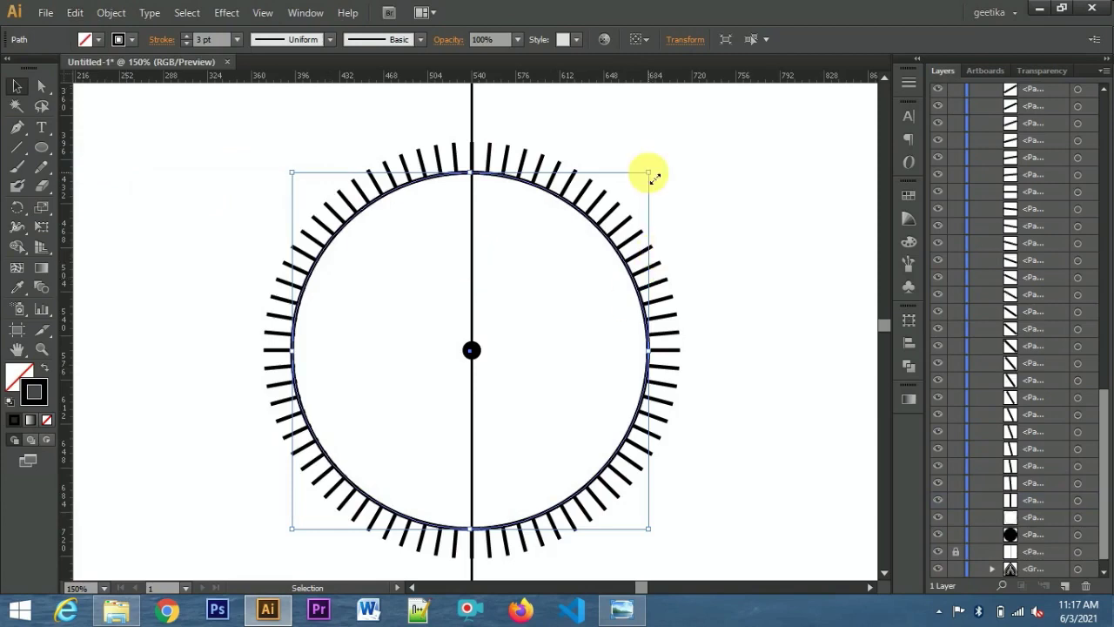
drag(655, 178, 701, 152)
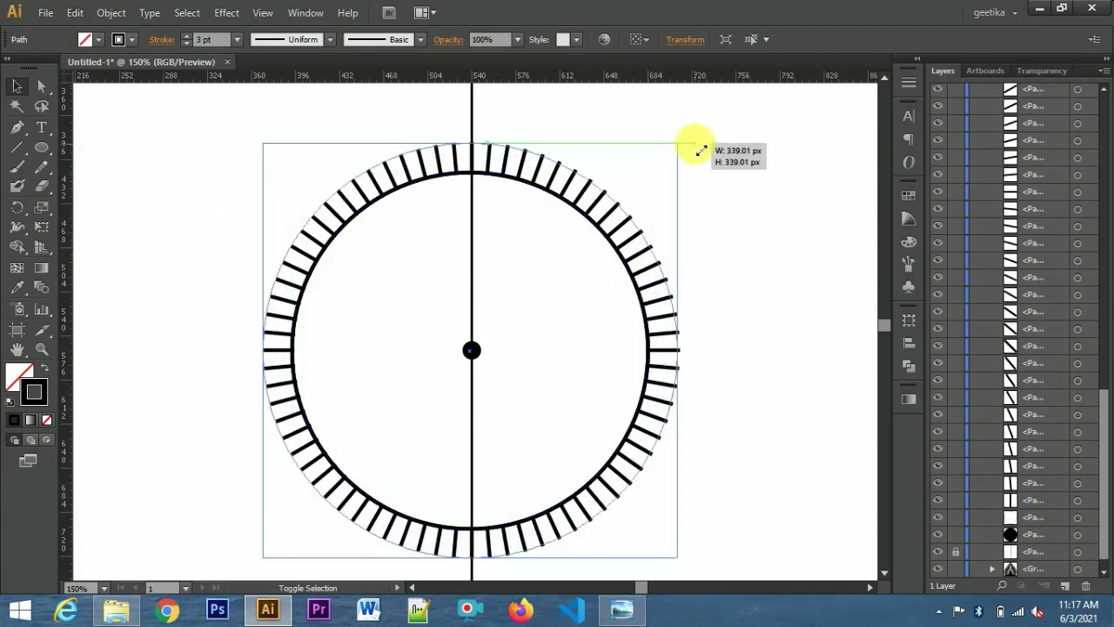
click(385, 122)
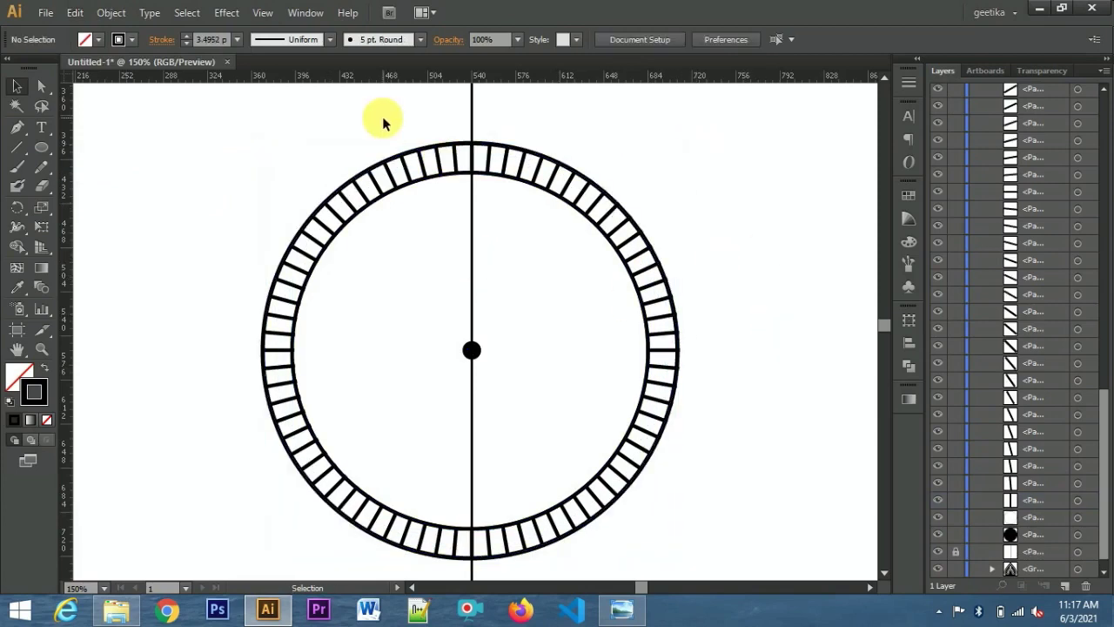
Lock the centre dot, hide the inner circle, and group all the tick marks.
click(956, 533)
drag(241, 165, 579, 434)
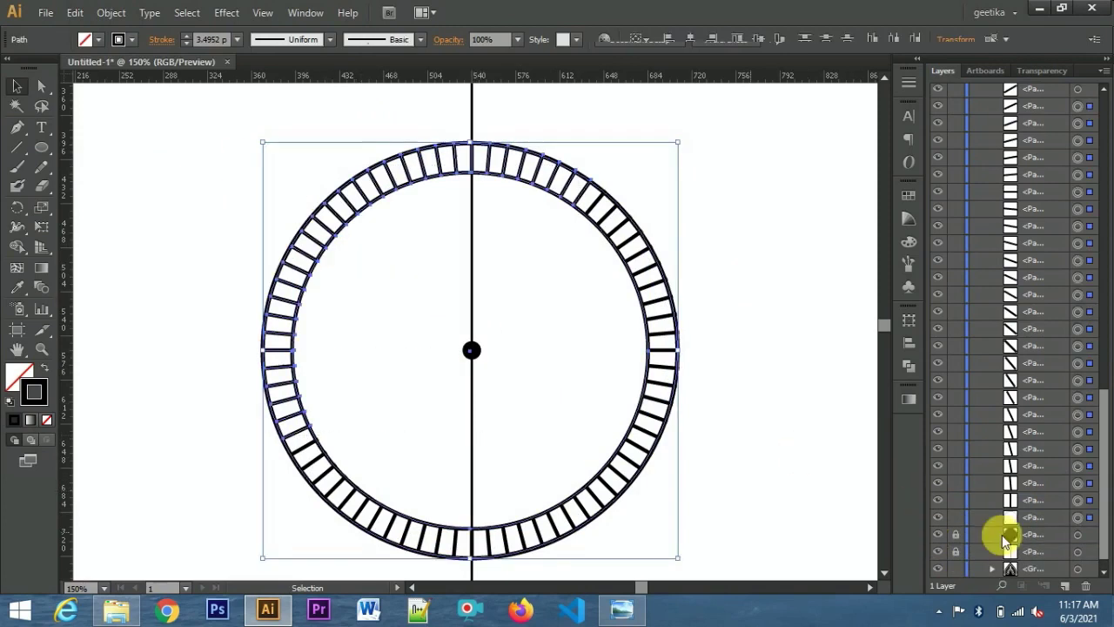
click(938, 517)
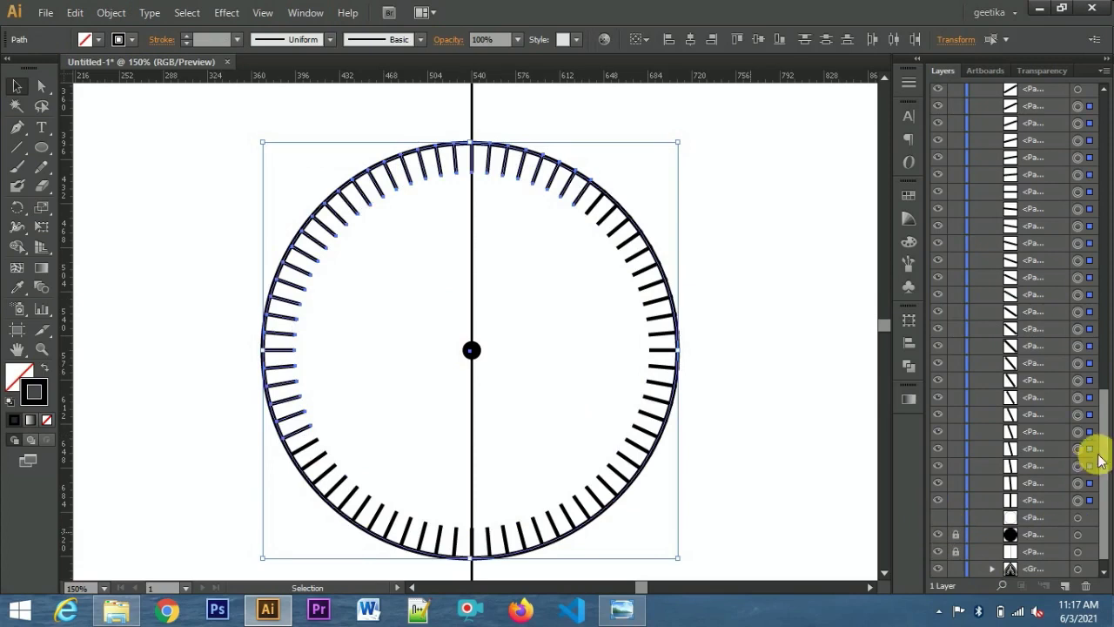
drag(1101, 453, 1099, 104)
drag(220, 128, 754, 565)
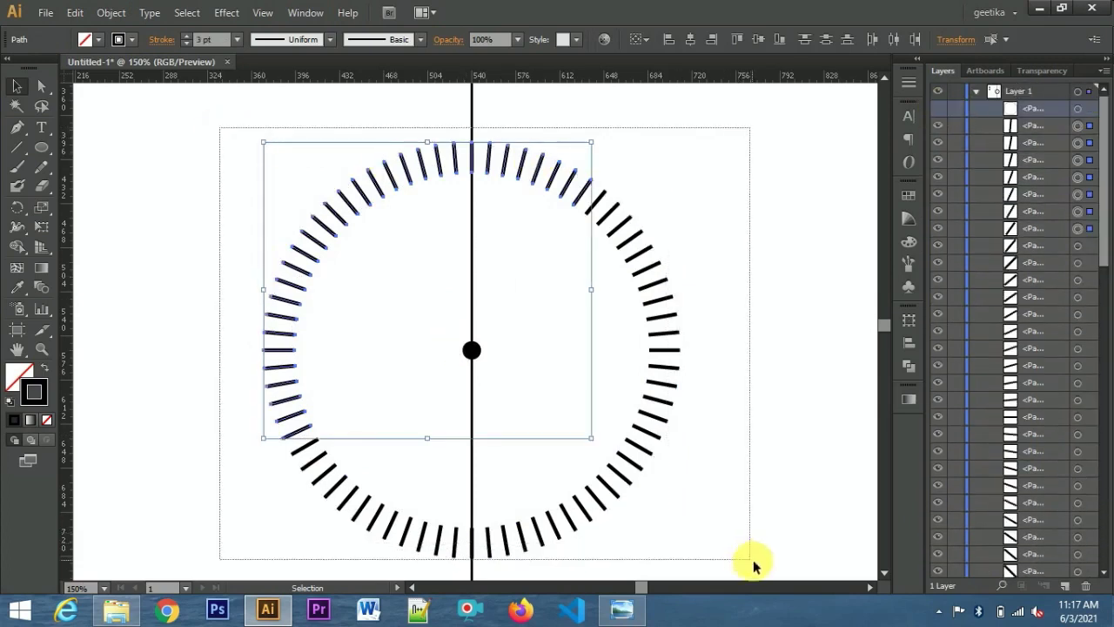
click(111, 12)
click(130, 74)
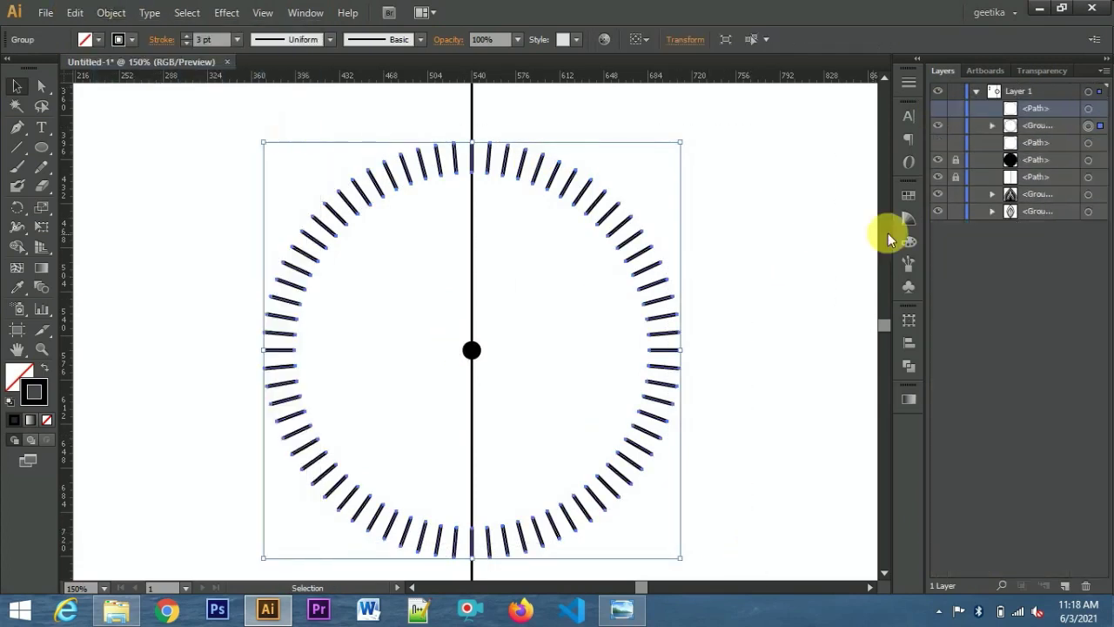
Unhide the ring outlines and scale the whole tick ring smaller around the centre dot.
drag(938, 177, 938, 108)
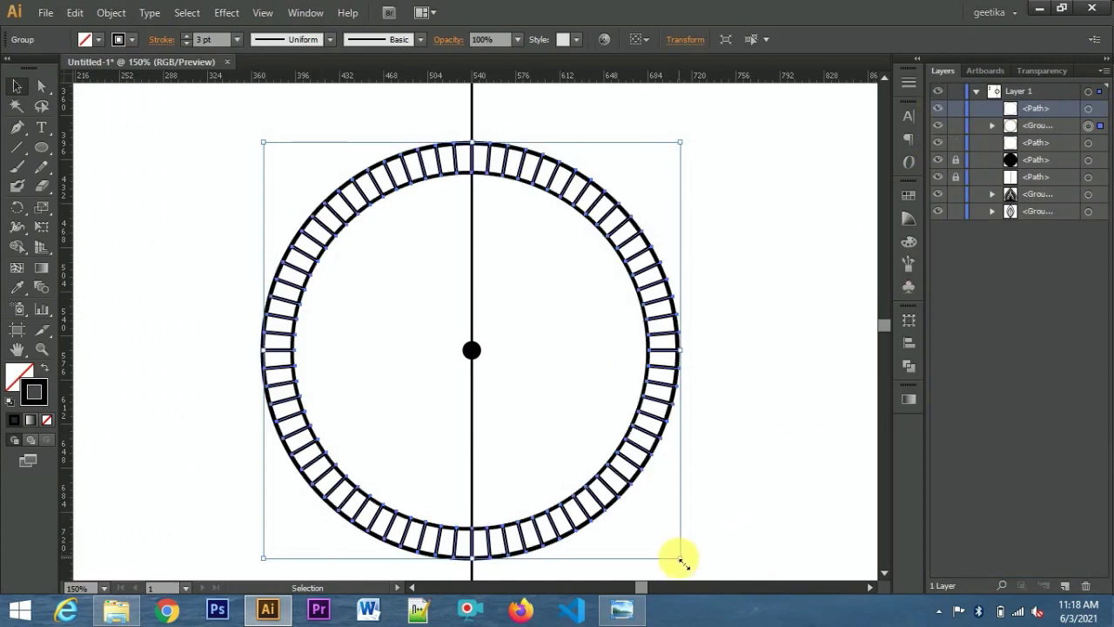
shift+click(1100, 108)
shift+click(1097, 142)
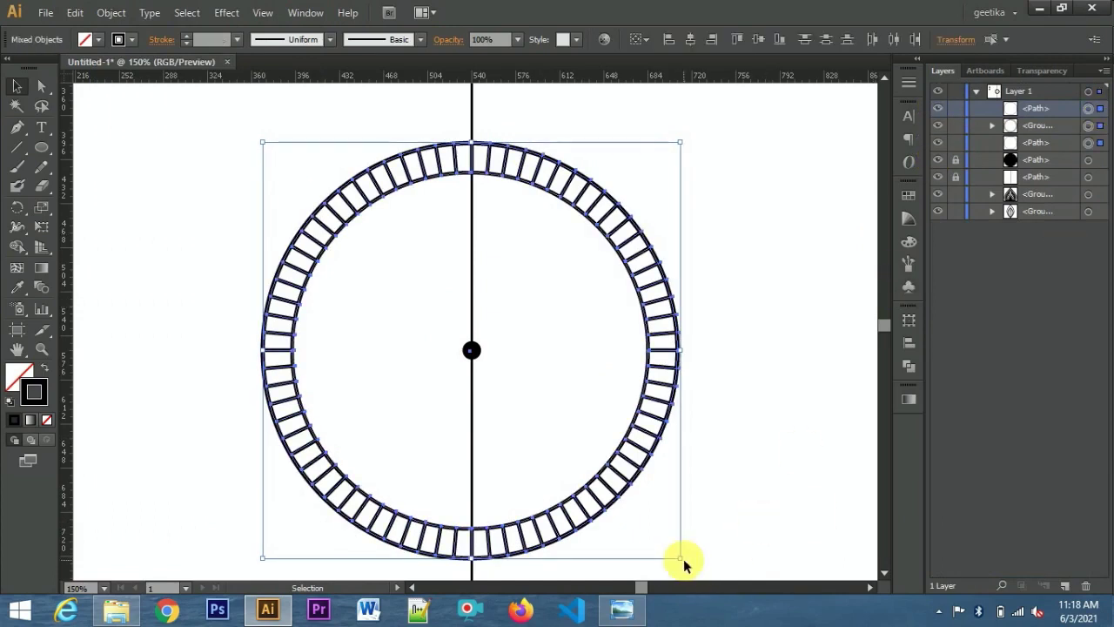
drag(683, 564, 621, 501)
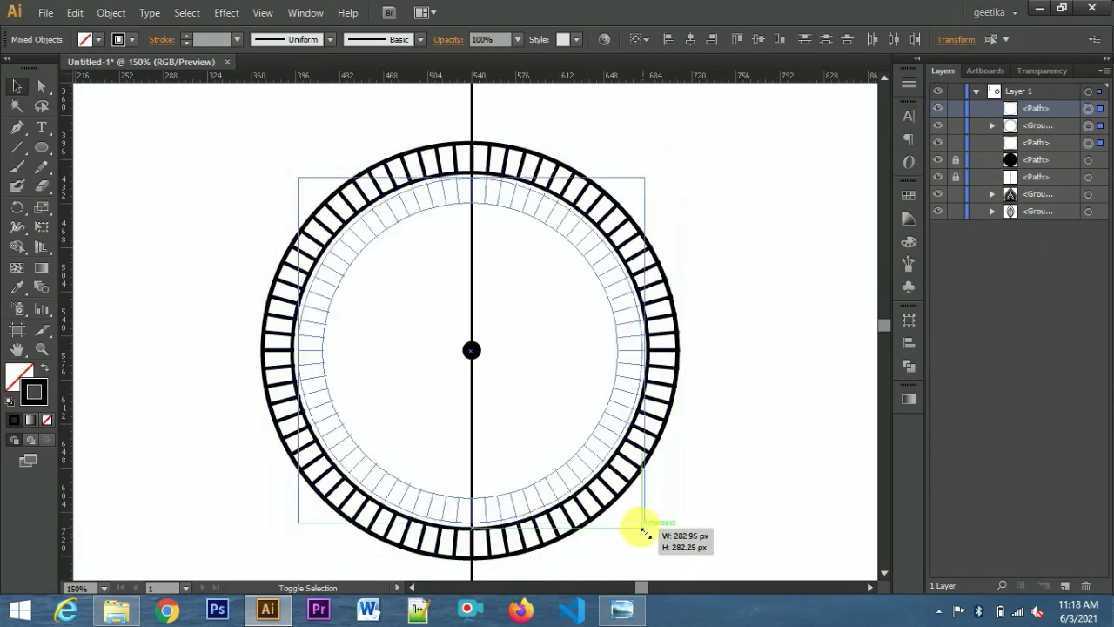
click(759, 348)
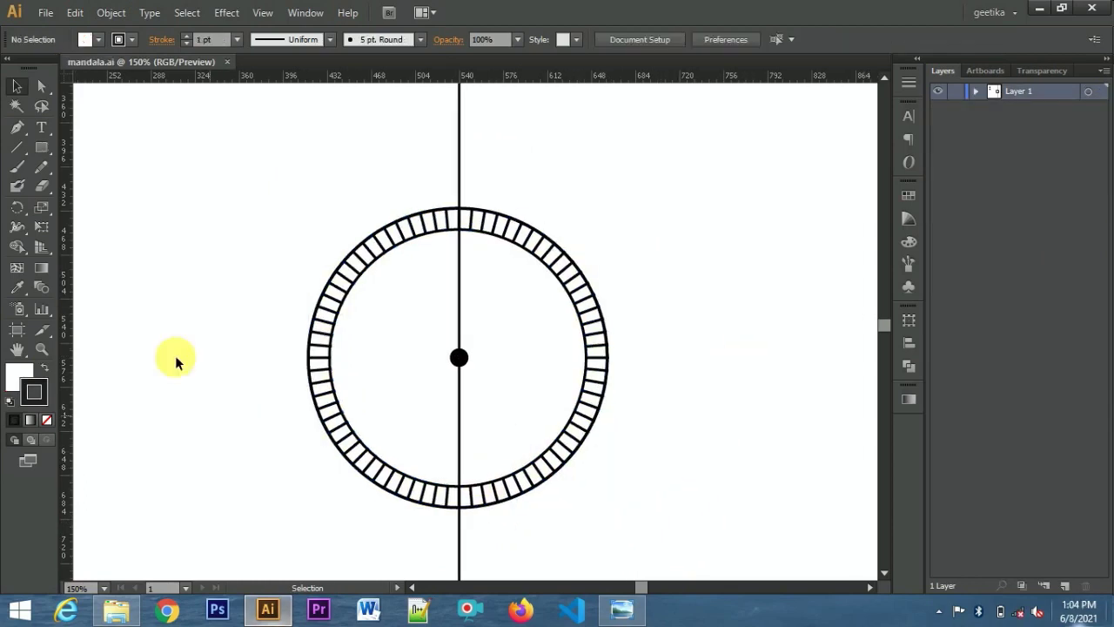
drag(46, 154, 111, 184)
click(17, 85)
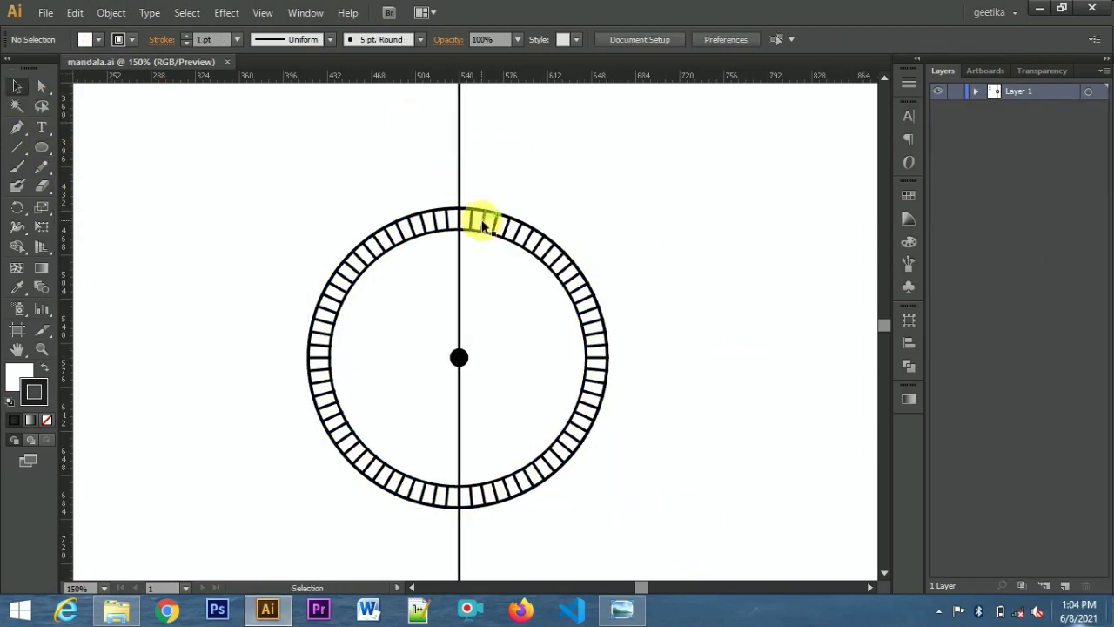
click(452, 215)
Paste the outer circle in place and scale the copy up into a larger ring.
click(75, 12)
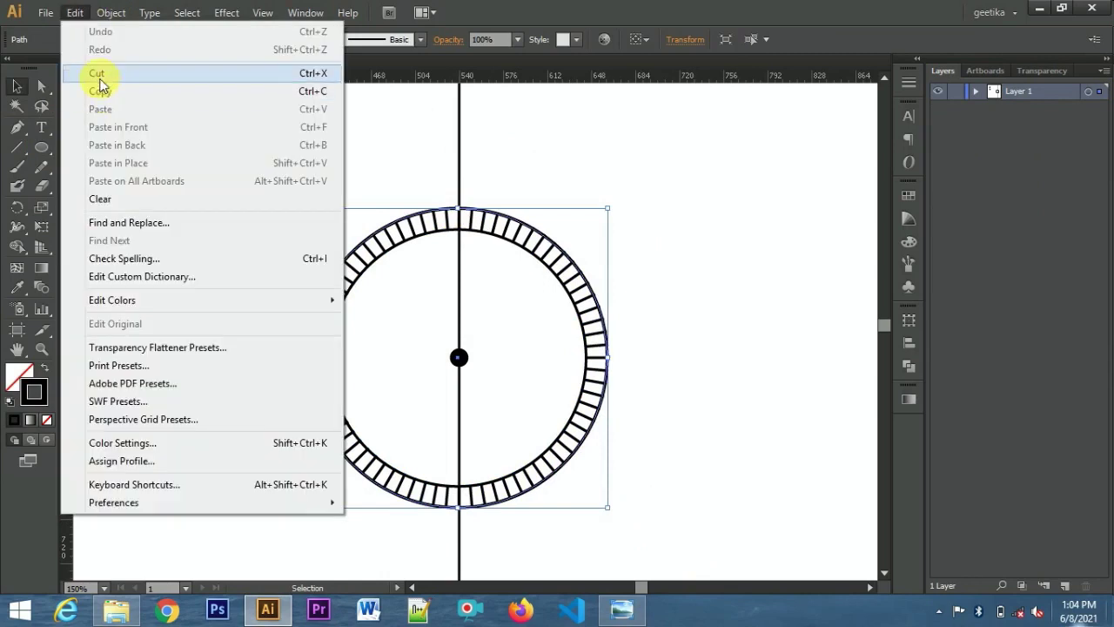
click(75, 12)
click(135, 162)
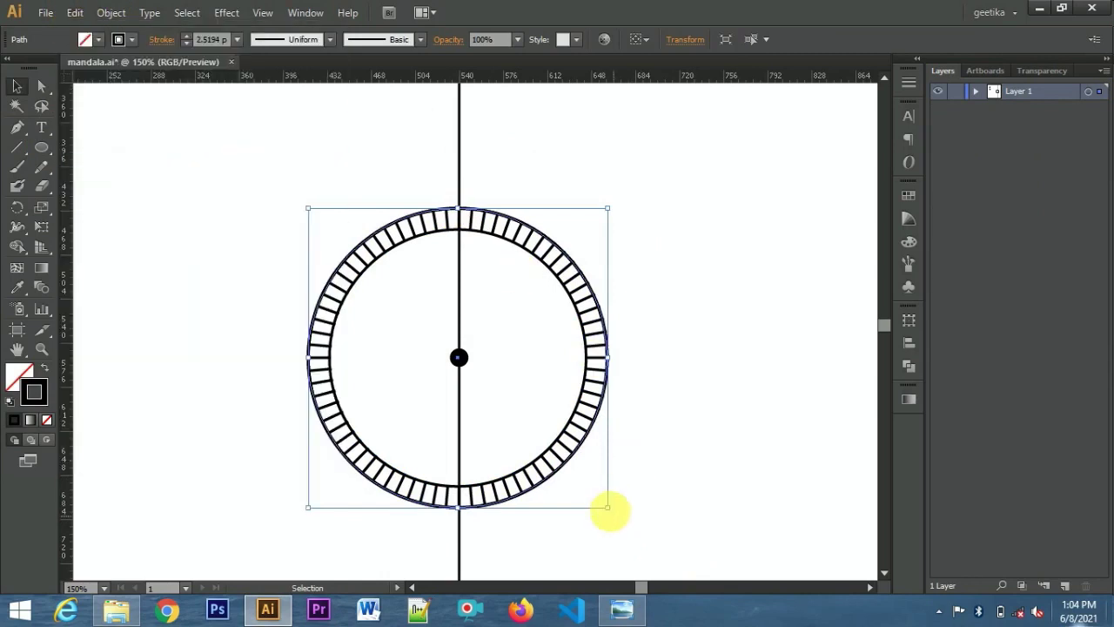
drag(613, 513, 623, 523)
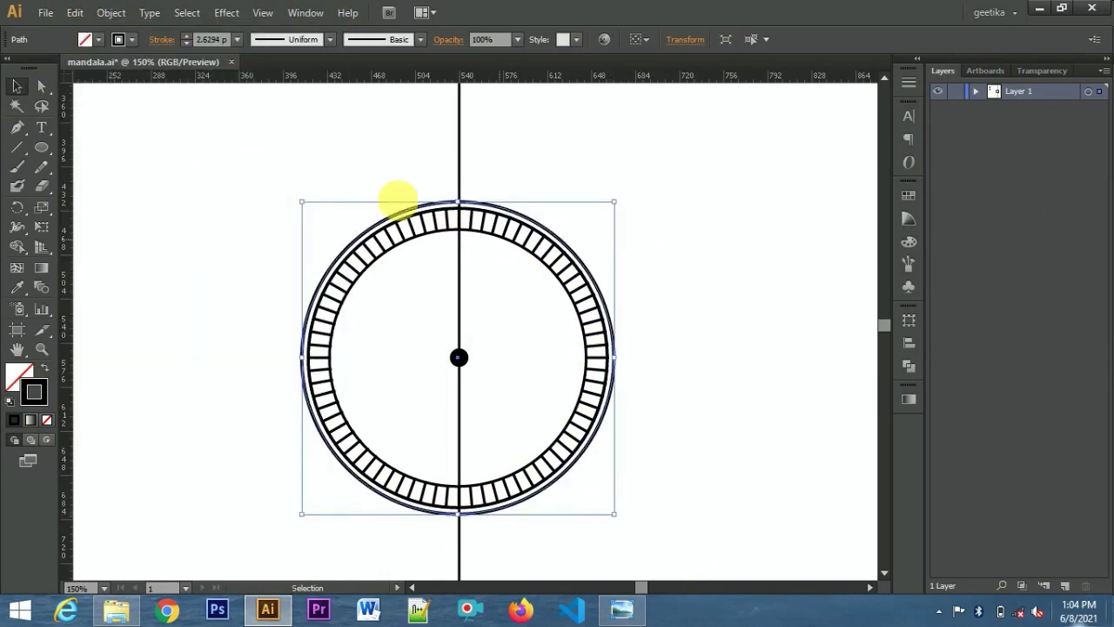
Paste another circle copy in back and enlarge it into the outermost circle.
click(75, 12)
click(104, 144)
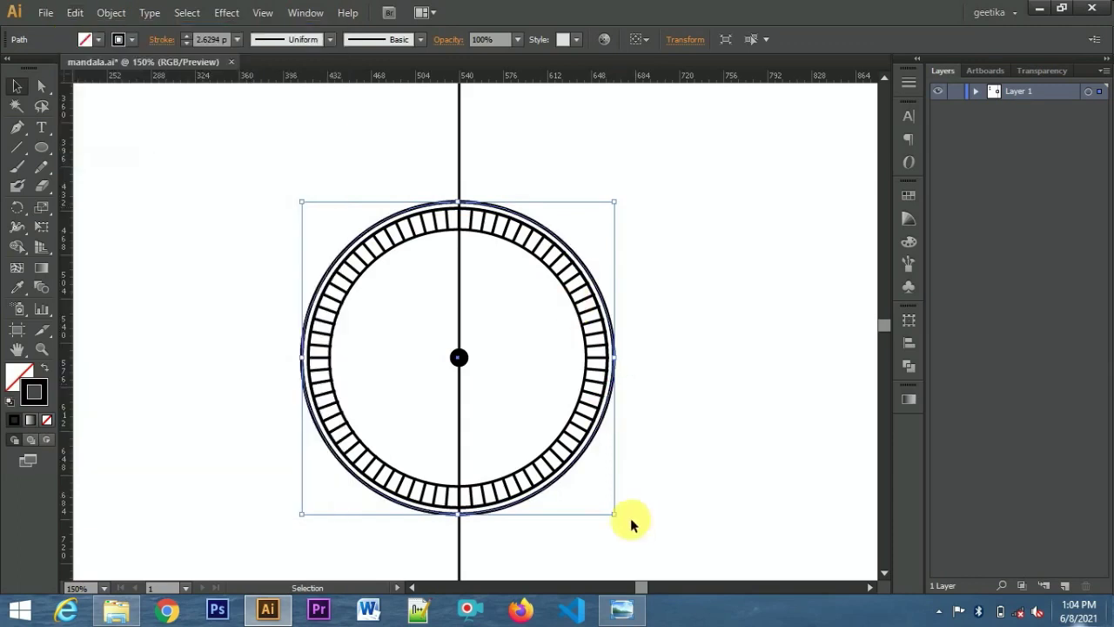
drag(616, 520, 634, 525)
click(37, 149)
drag(38, 153, 99, 204)
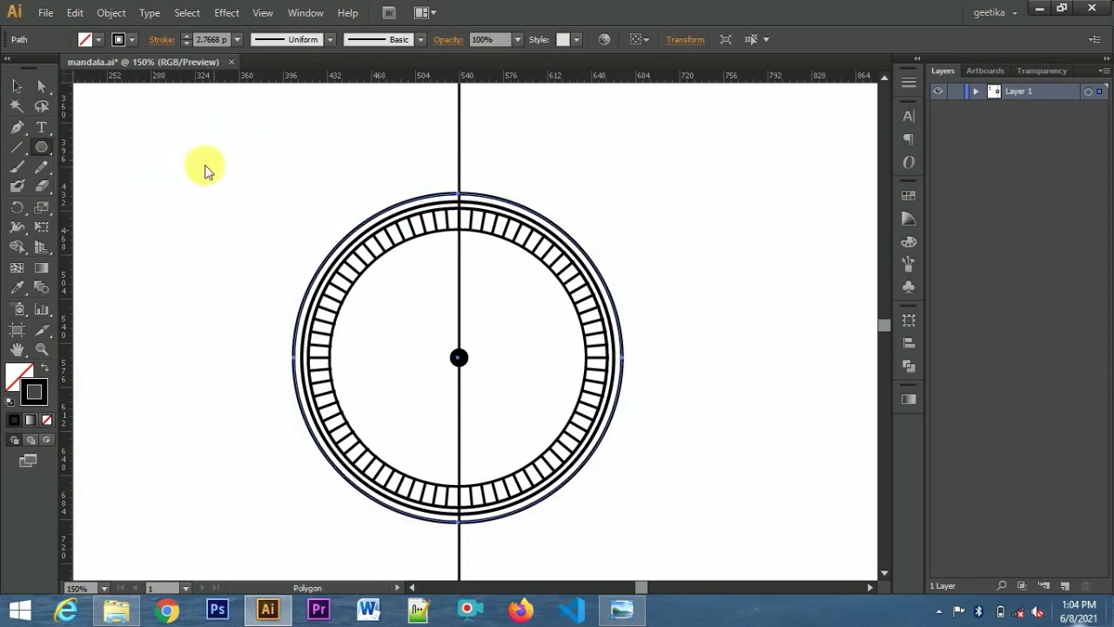
click(206, 169)
Draw a triangle at the upper left, cut away its base with Scissors, and shrink the open peak.
click(517, 337)
click(17, 87)
drag(162, 191, 202, 231)
drag(41, 185, 94, 207)
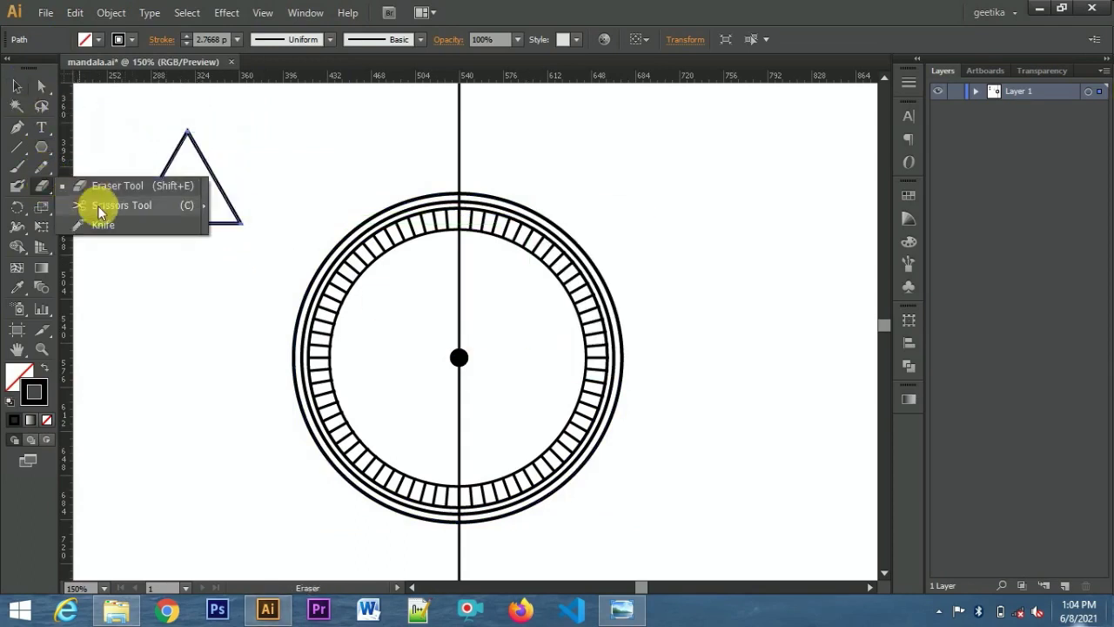
click(142, 225)
click(241, 223)
key(Delete)
click(11, 90)
drag(134, 149, 230, 270)
mouse_move(246, 140)
mouse_down()
mouse_move(213, 143)
mouse_move(215, 154)
mouse_up()
Paste a smaller copy inside the chevron and set both chevron strokes to 2 pt.
key(ctrl+c)
key(ctrl+shift+v)
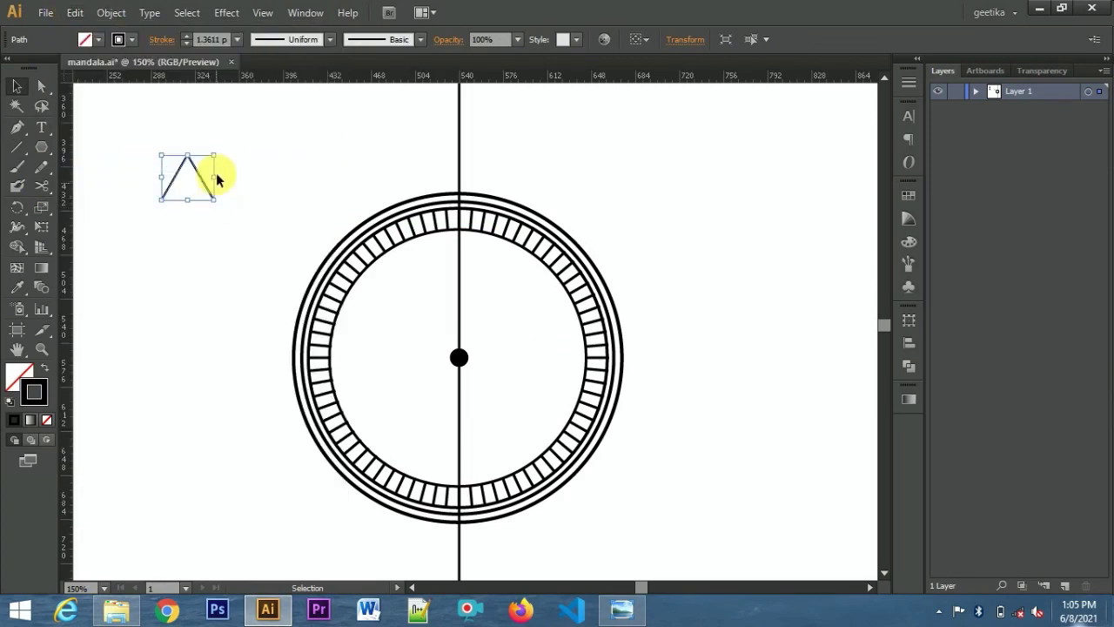
drag(218, 159, 209, 167)
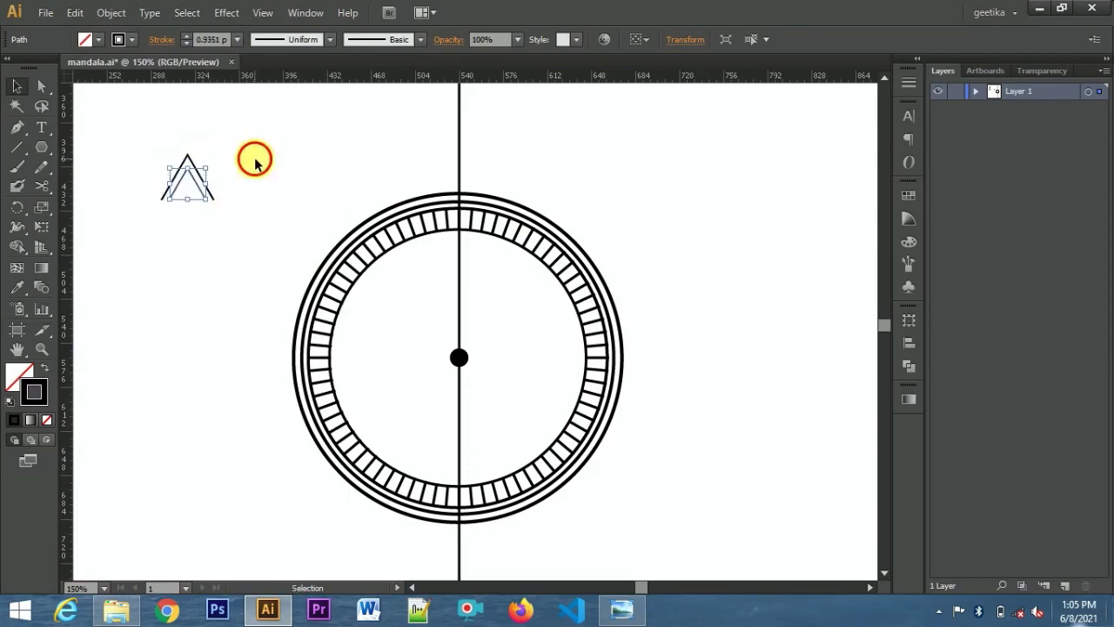
click(237, 40)
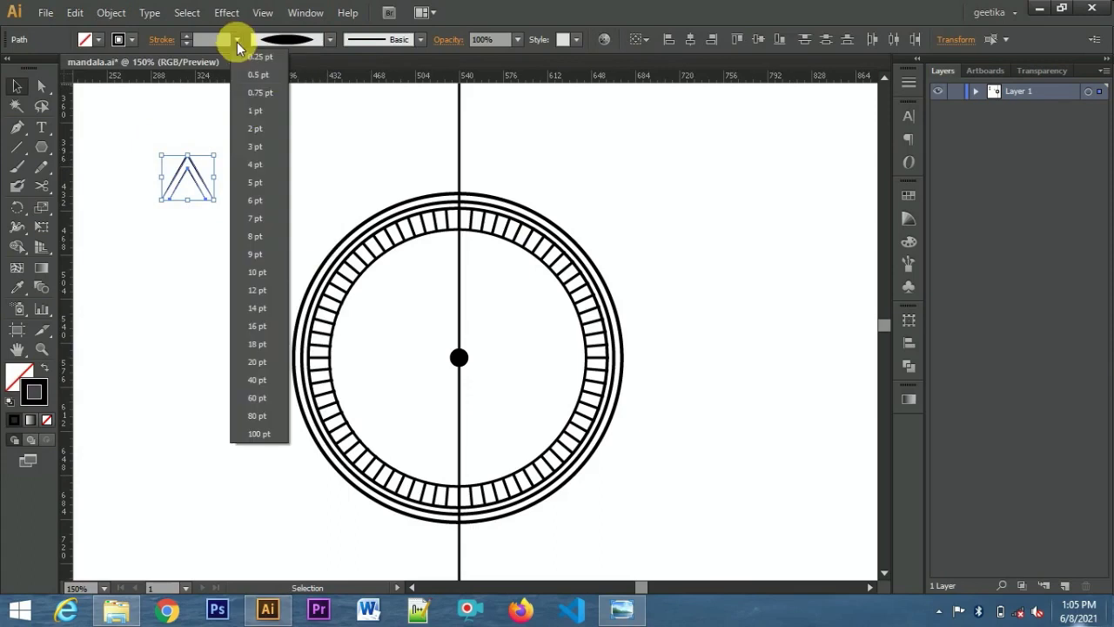
click(262, 163)
drag(154, 149, 222, 153)
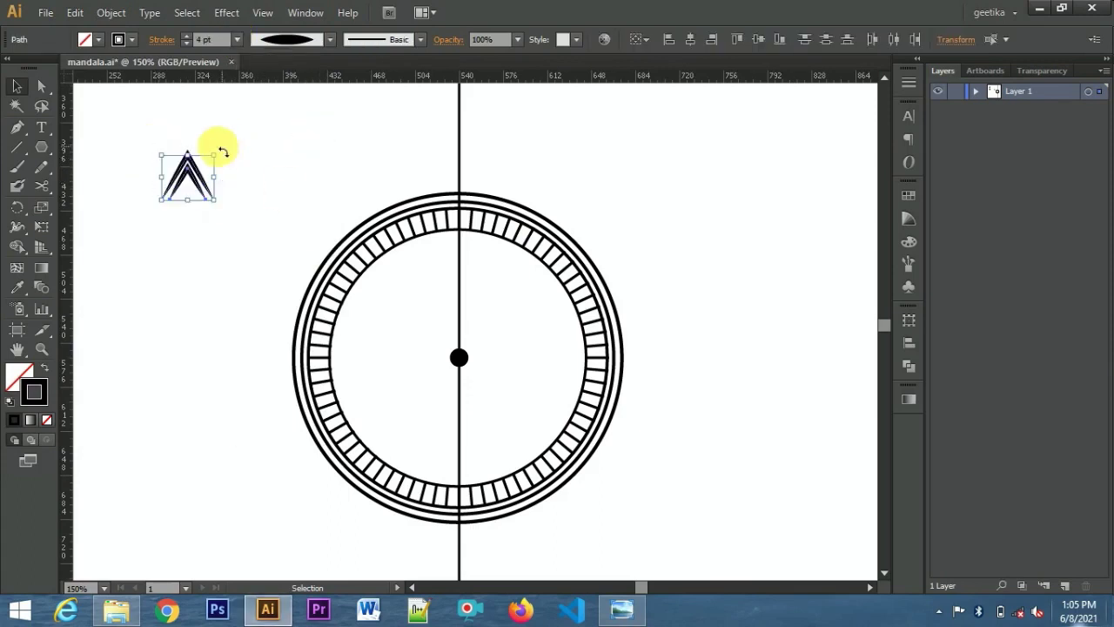
click(237, 40)
click(249, 142)
click(148, 250)
Draw a small circle inside the chevron with a solid black fill and no stroke.
drag(41, 147, 93, 186)
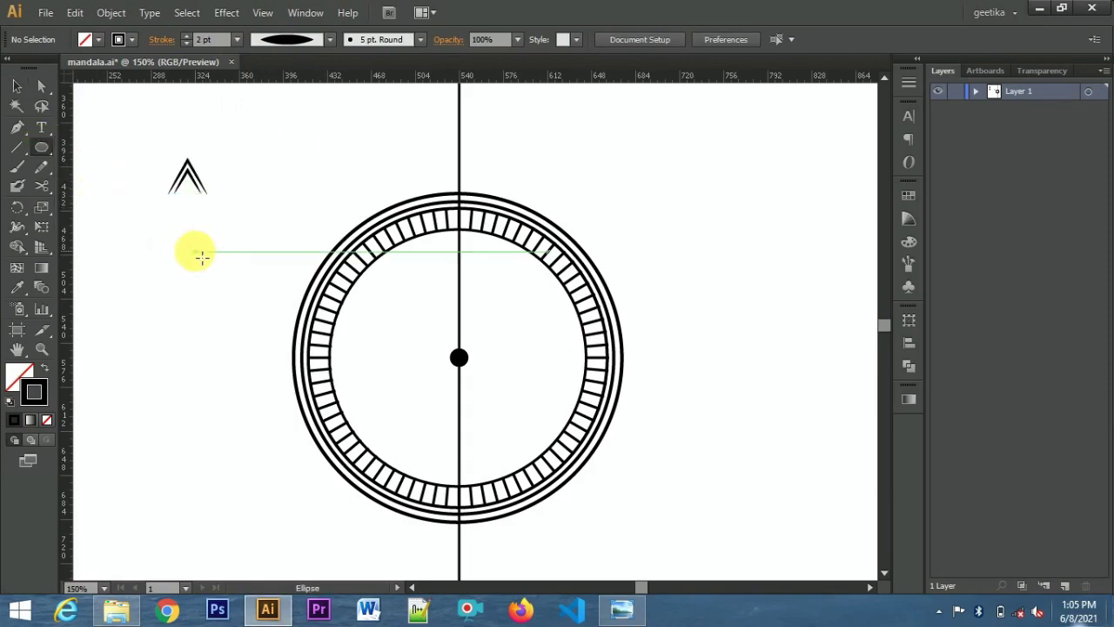
key(ctrl+equal)
key(ctrl+equal)
scroll(348, 298, up, 5)
scroll(349, 299, left, 8)
drag(280, 275, 291, 288)
key(shift+x)
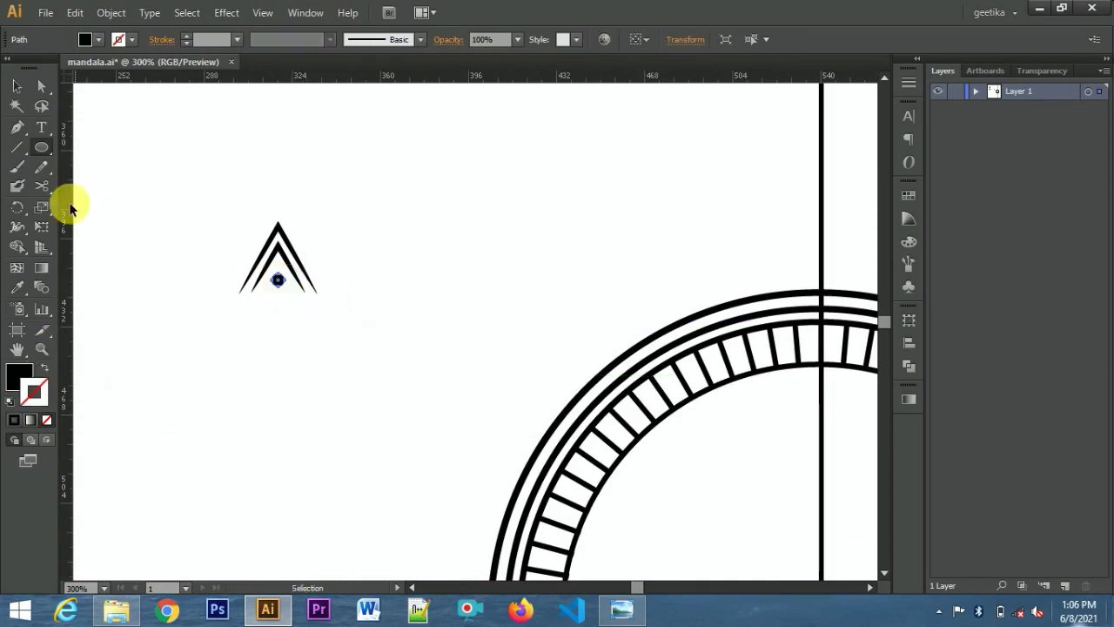
click(15, 90)
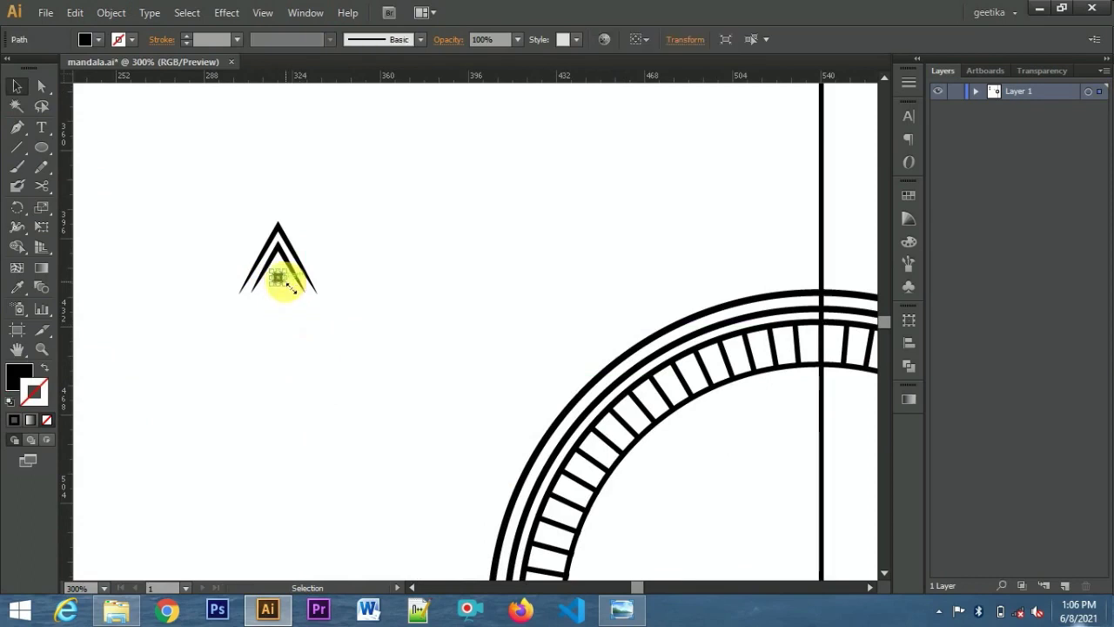
Resize the black dot to about 5 px inside the chevron's inner peak.
key(ctrl+equal)
key(ctrl+equal)
scroll(383, 357, up, 3)
scroll(383, 357, left, 5)
drag(380, 362, 381, 364)
click(458, 343)
key(ctrl+1)
mouse_move(481, 478)
mouse_down()
mouse_move(425, 459)
mouse_move(387, 427)
mouse_up()
Group the chevron and dot and centre them on the vertical line above the outer circle.
click(332, 242)
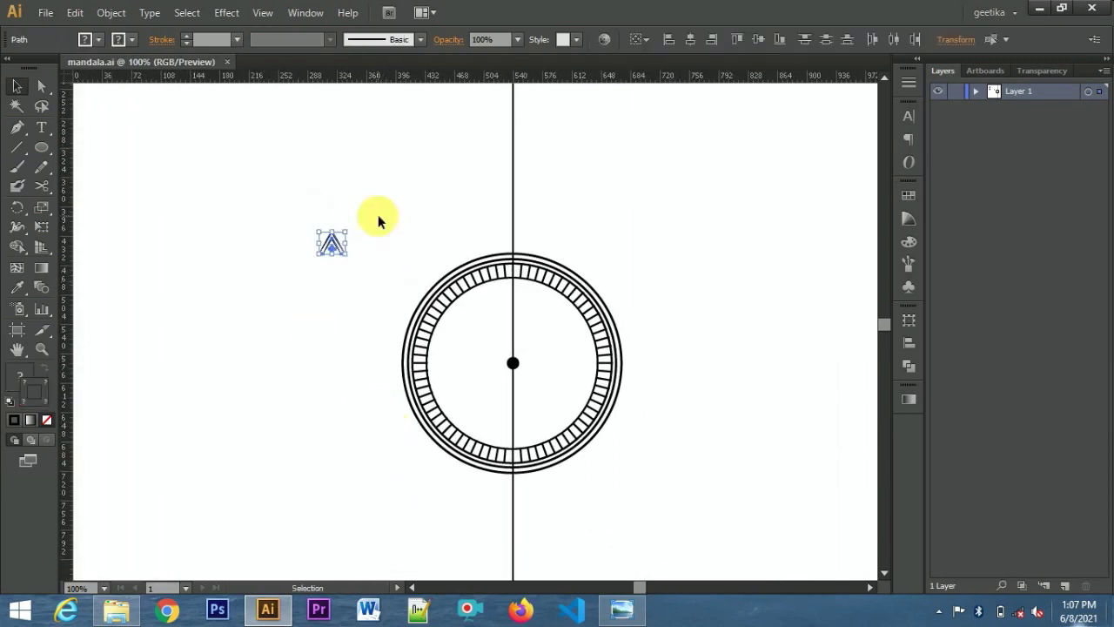
click(111, 12)
click(131, 70)
mouse_move(342, 251)
mouse_down()
mouse_move(514, 233)
mouse_move(521, 249)
mouse_up()
scroll(566, 233, up, 2)
scroll(567, 234, up, 2)
drag(411, 277, 413, 284)
click(499, 252)
Scale the chevron group up slightly to about 38 px wide.
scroll(500, 252, up, 1)
scroll(503, 254, down, 2)
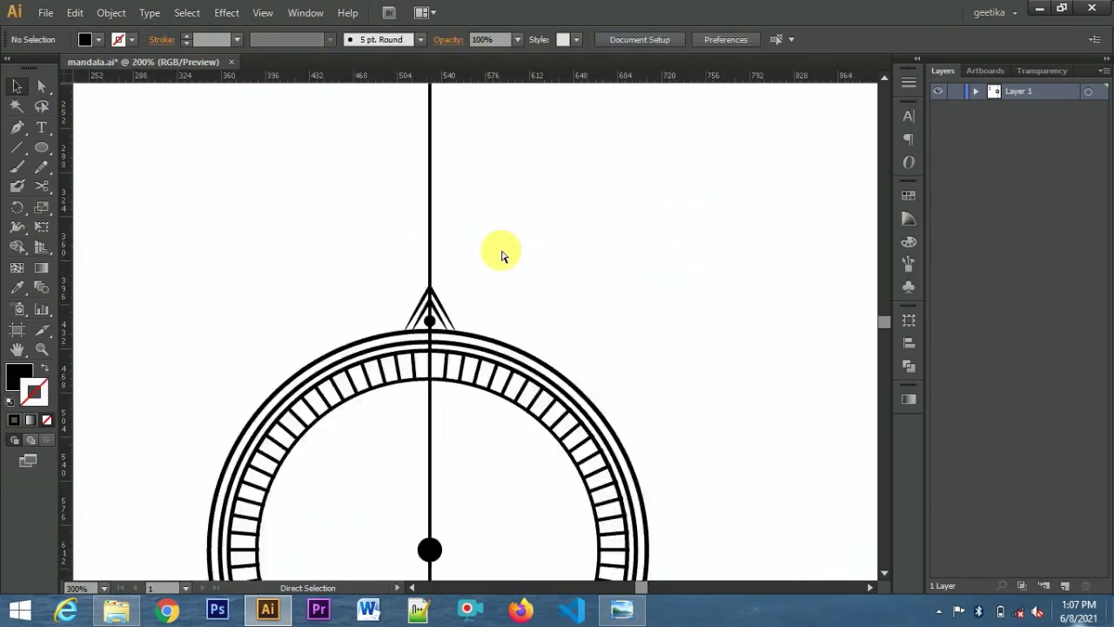
scroll(502, 255, down, 3)
click(463, 326)
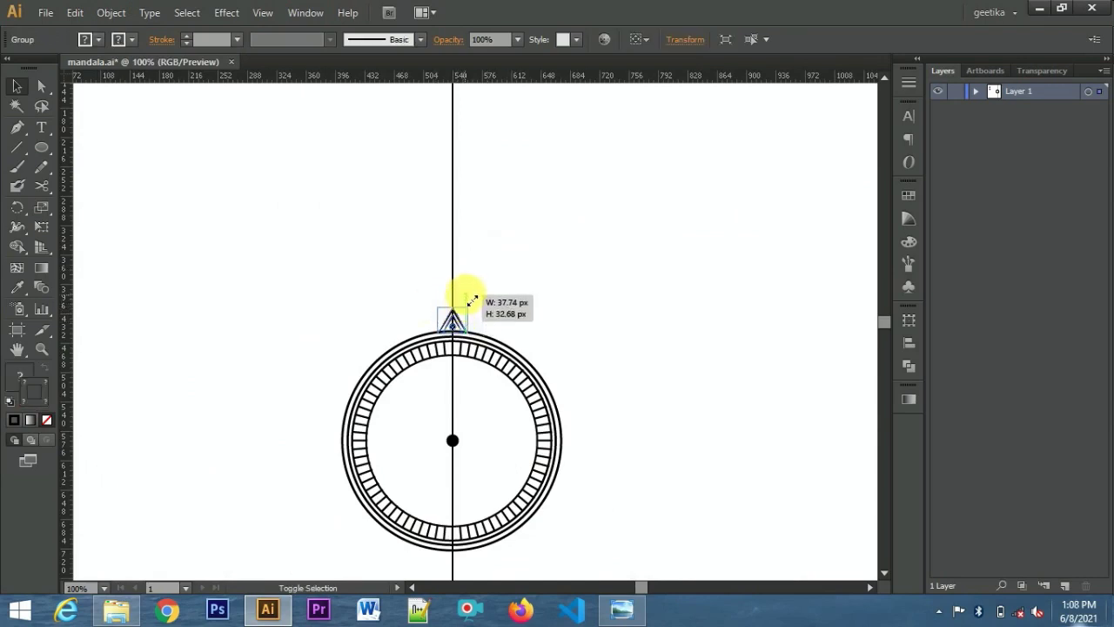
drag(472, 300, 472, 302)
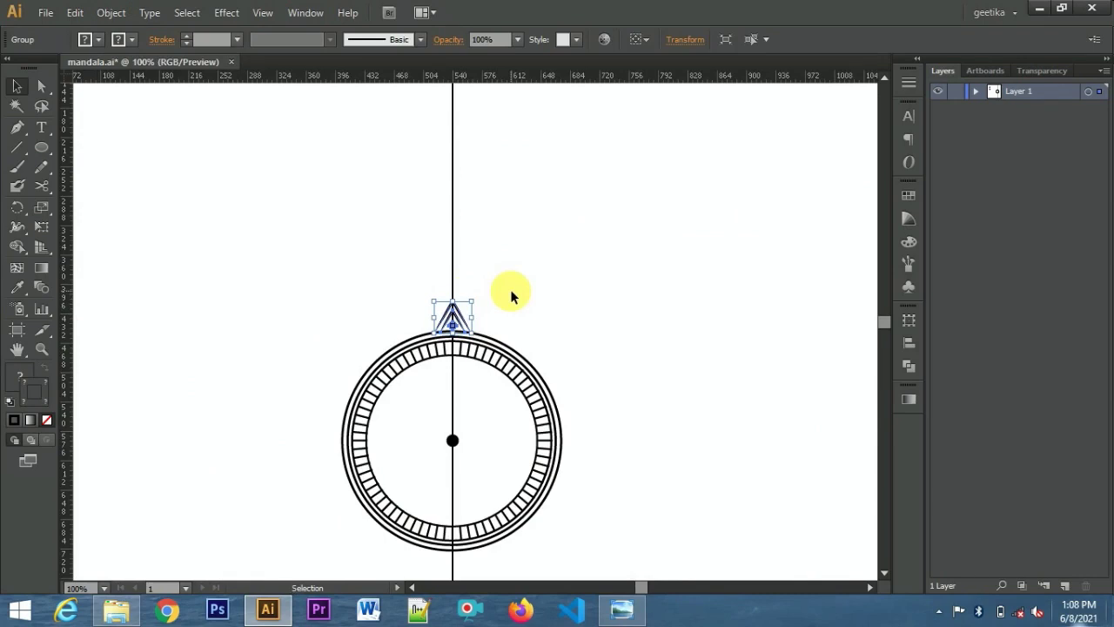
click(511, 296)
drag(429, 294, 479, 320)
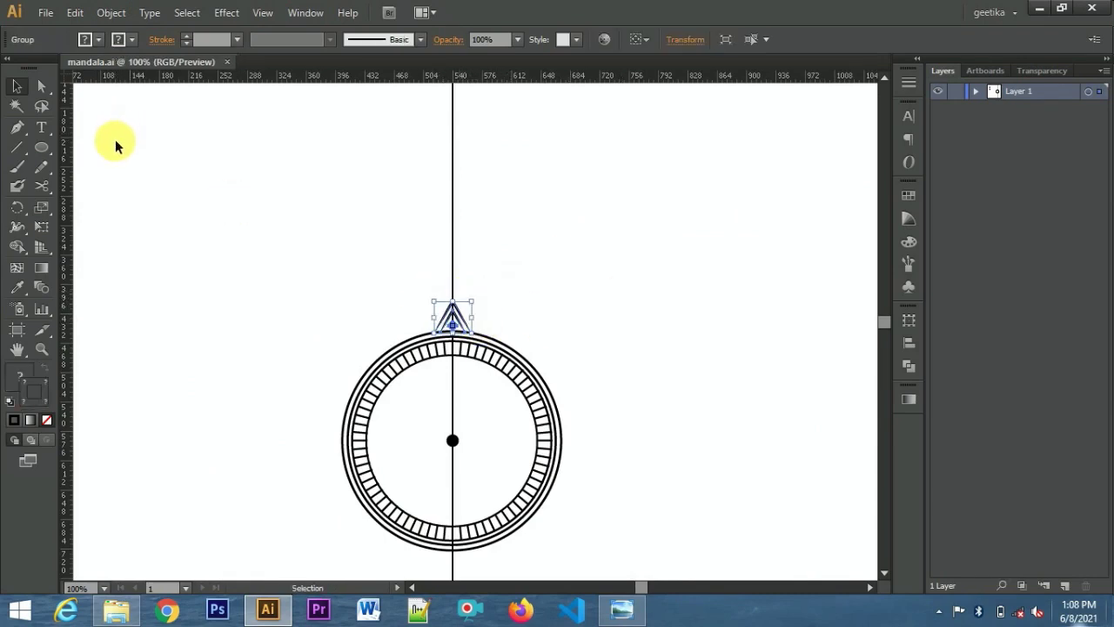
Rotate-copy the chevron 10° about the mandala centre and repeat until spikes ring the circle.
click(17, 207)
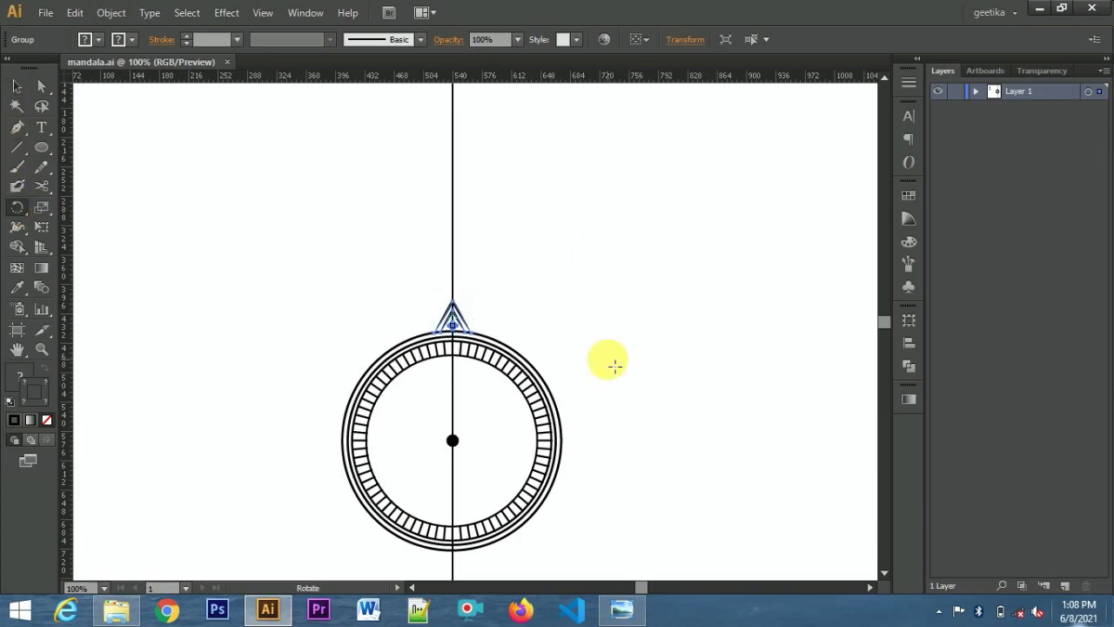
key(ctrl+plus)
key(ctrl+plus)
key(ctrl+plus)
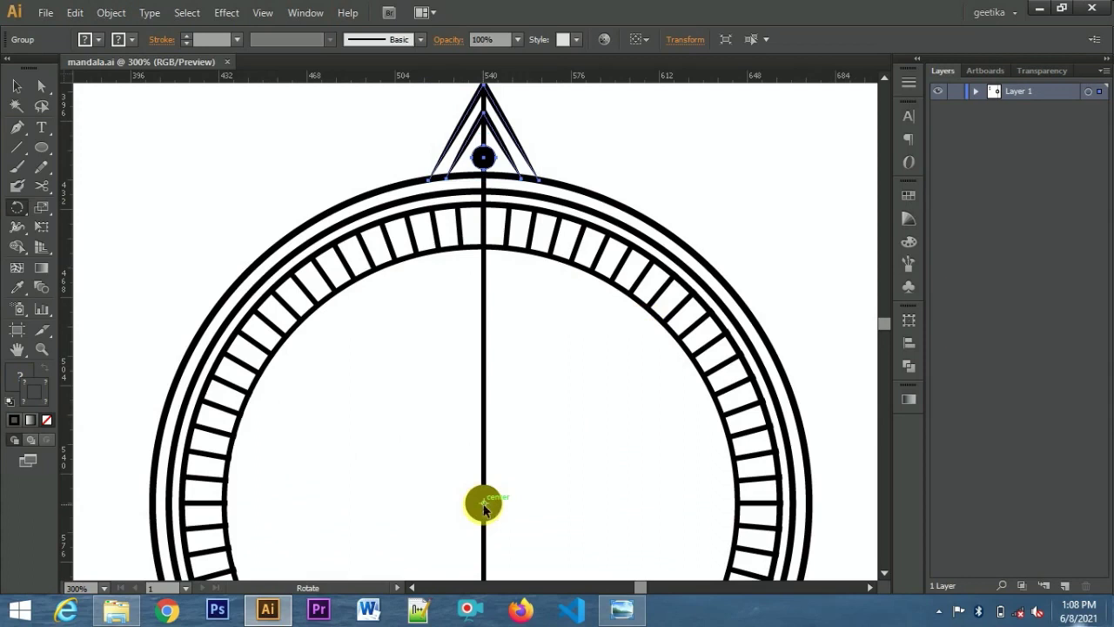
alt+click(484, 503)
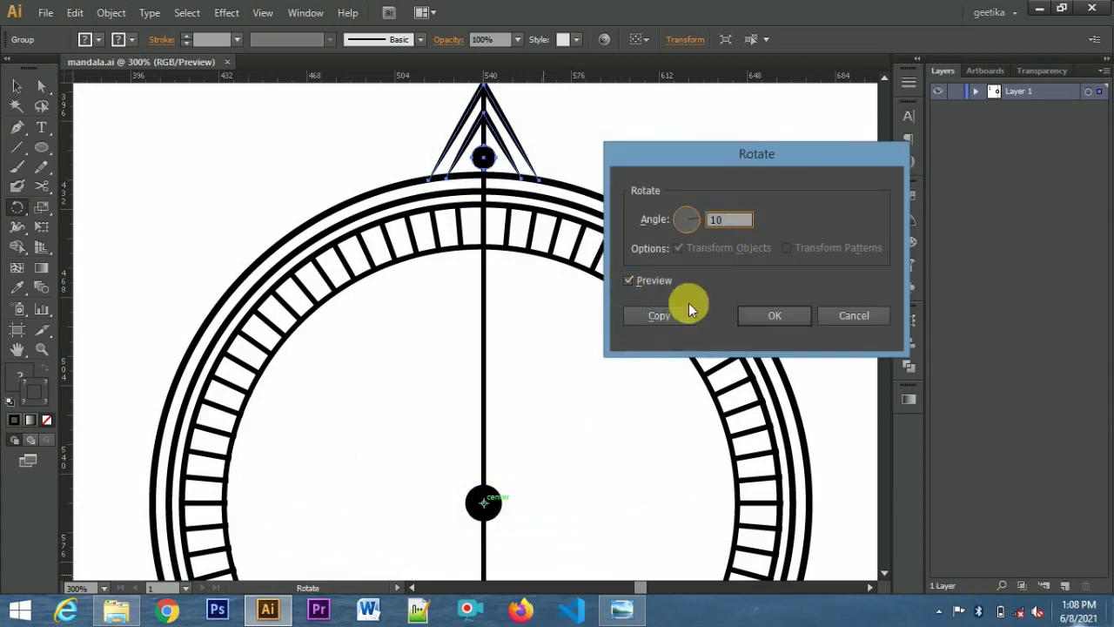
click(688, 309)
key(ctrl+d)
key(ctrl+d)
key(ctrl+d)
key(ctrl+d)
key(ctrl+d)
key(ctrl+d)
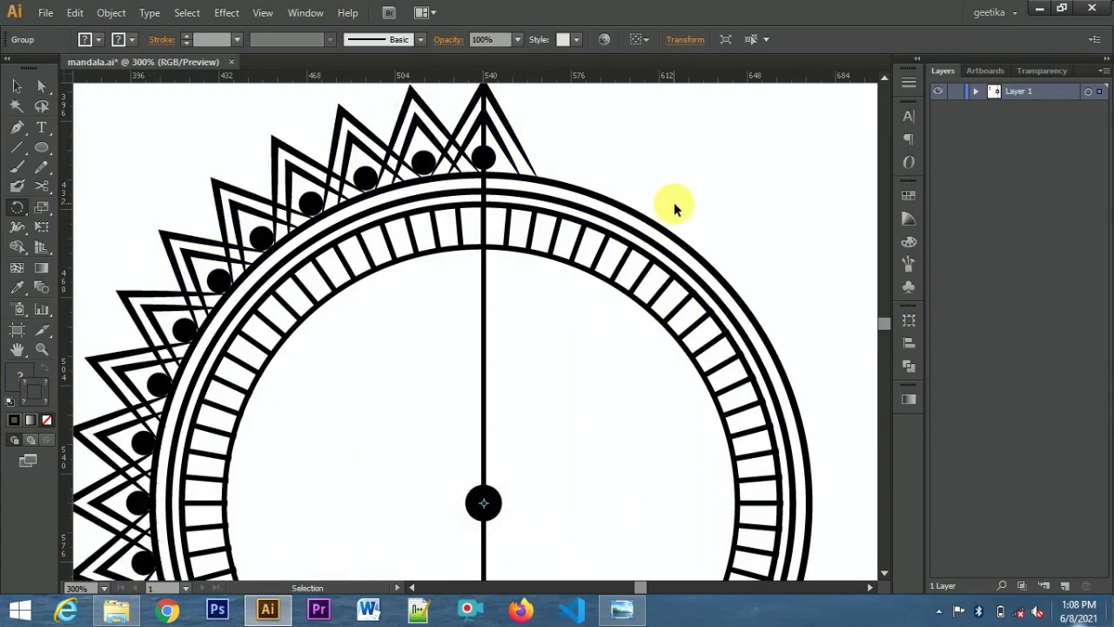
key(ctrl+d)
key(ctrl+d)
key(ctrl+d)
key(ctrl+d)
key(ctrl+d)
key(ctrl+d)
key(ctrl+d)
key(ctrl+d)
click(16, 90)
key(ctrl+1)
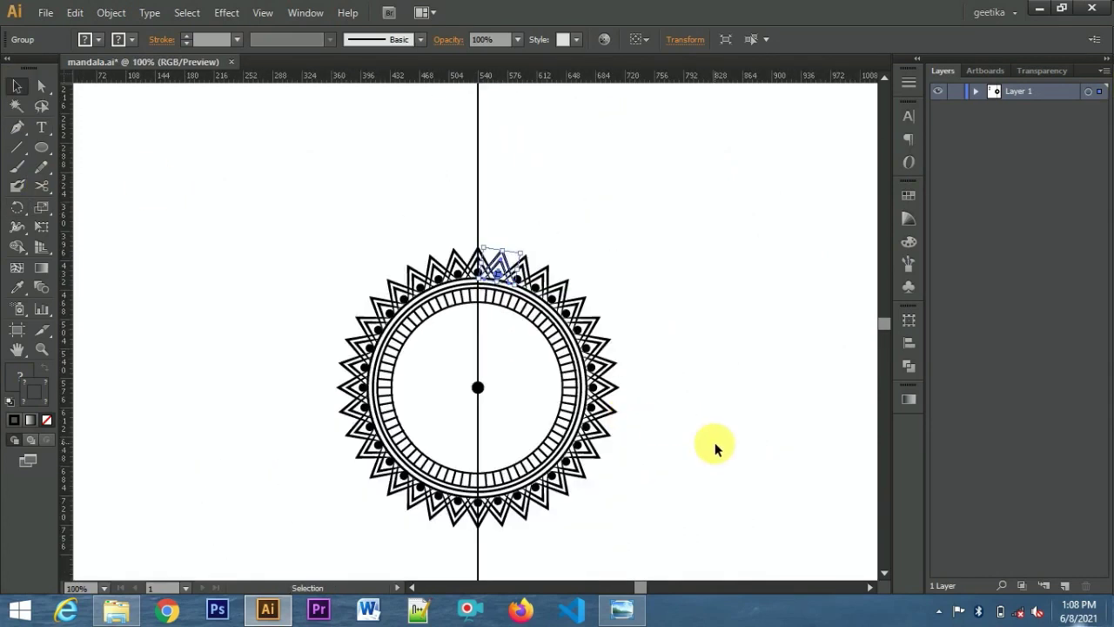
click(747, 354)
Draw a small outlined circle above the top spike with a 0.75 pt stroke.
click(36, 151)
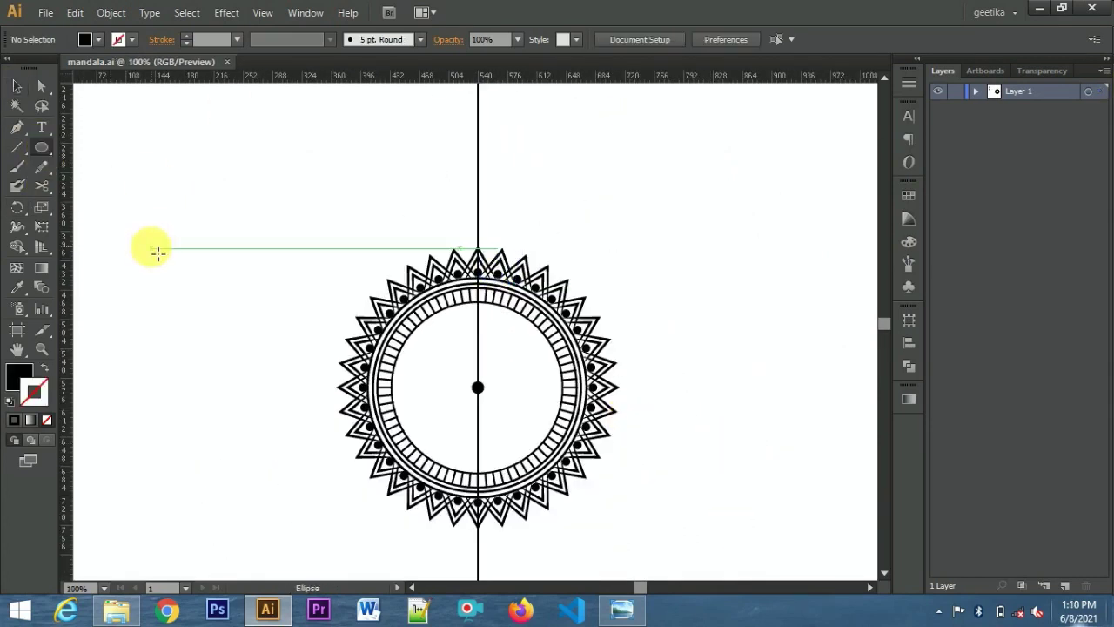
key(ctrl+plus)
key(ctrl+plus)
key(ctrl+plus)
key(ctrl+plus)
key(ctrl+plus)
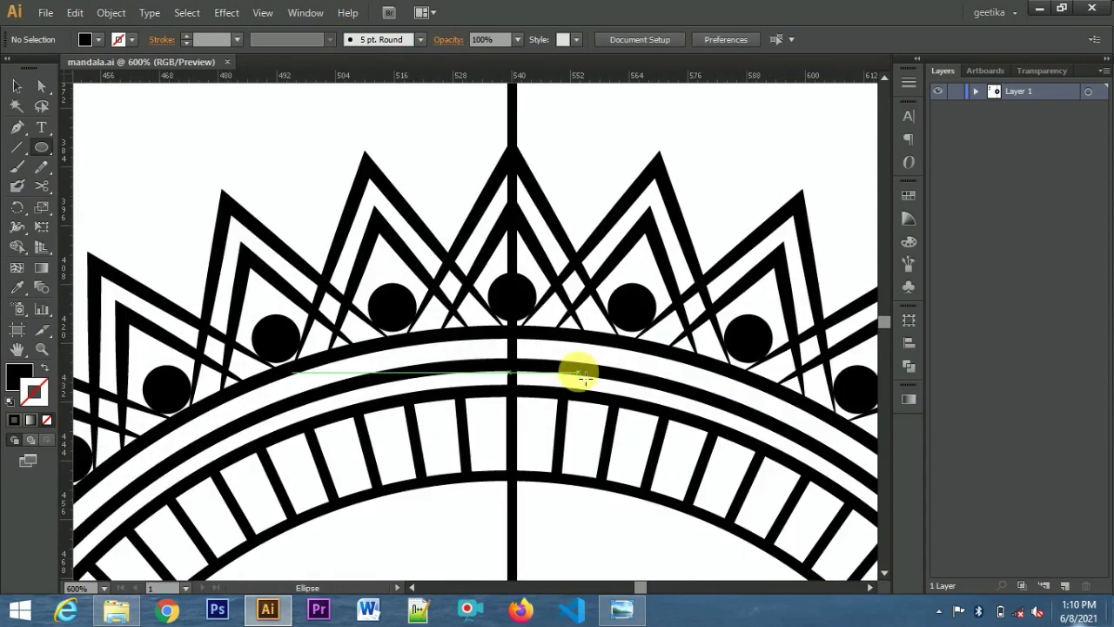
mouse_move(428, 174)
mouse_down()
mouse_move(460, 199)
mouse_move(447, 192)
mouse_up()
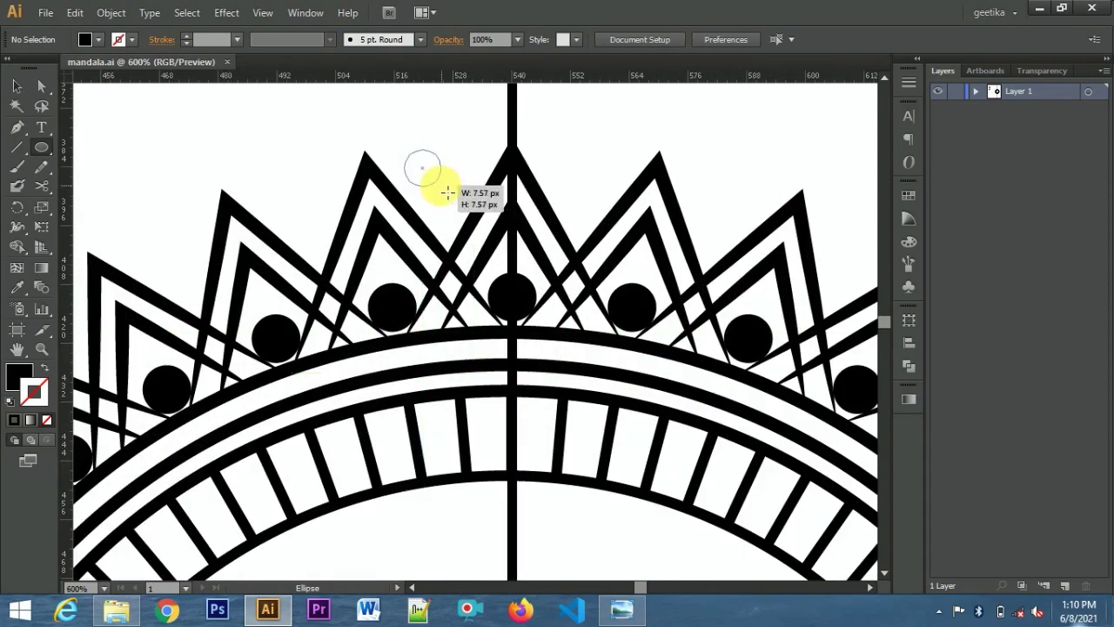
key(alt+space)
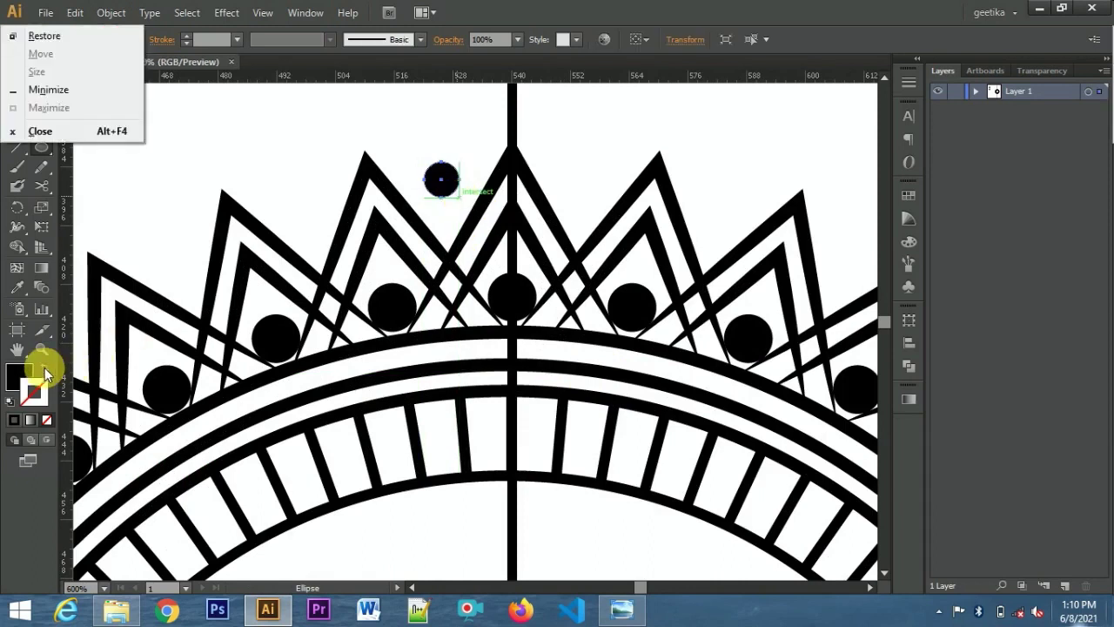
click(44, 367)
click(13, 87)
click(237, 39)
click(249, 94)
Paste a copy of the circle in place, shrink it and fill it solid black.
click(75, 12)
key(ctrl+c)
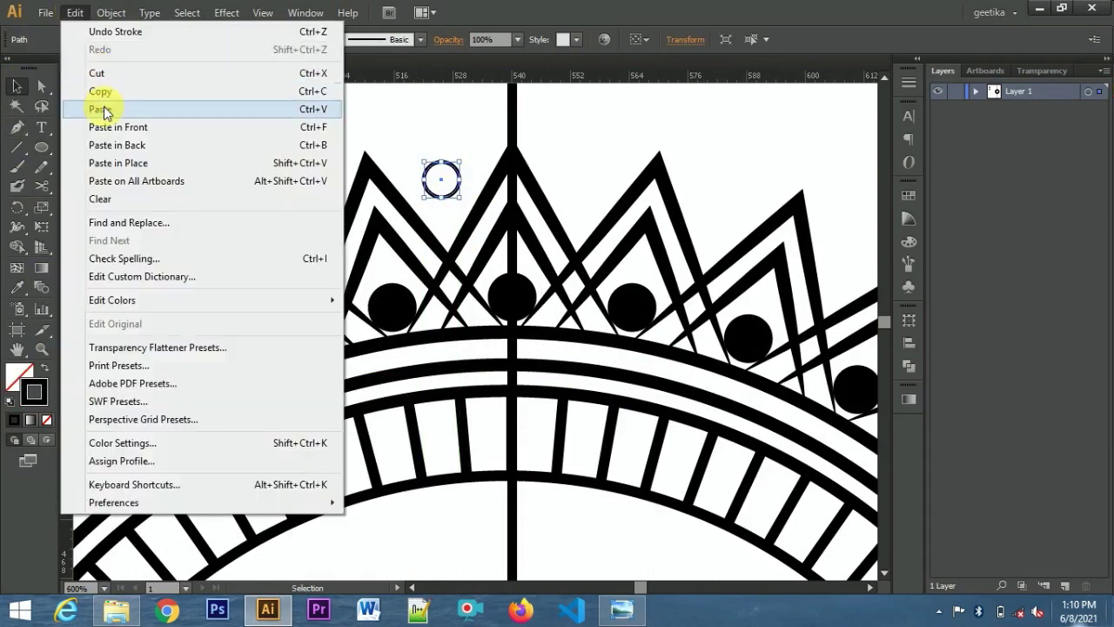
click(100, 109)
key(ctrl+z)
click(75, 12)
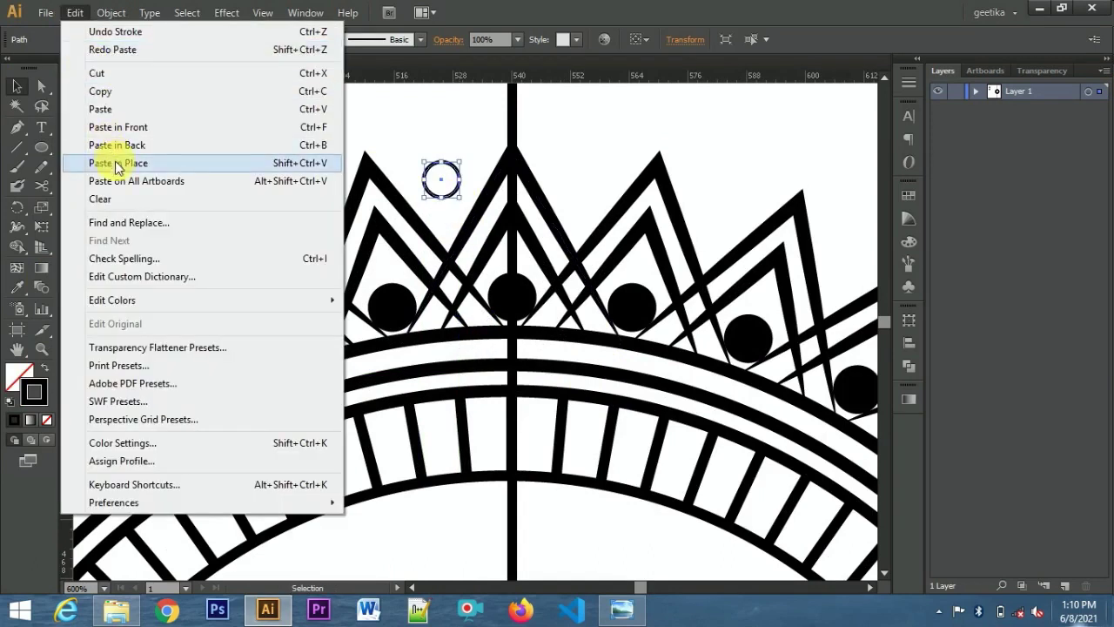
click(148, 163)
drag(459, 201, 459, 199)
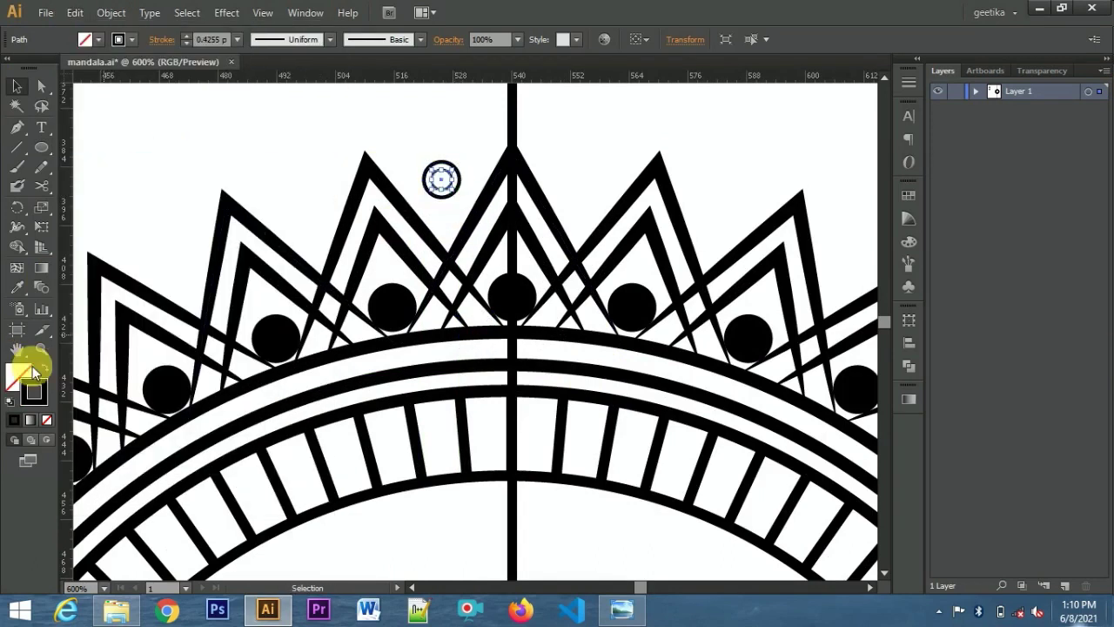
click(44, 368)
click(274, 169)
click(461, 201)
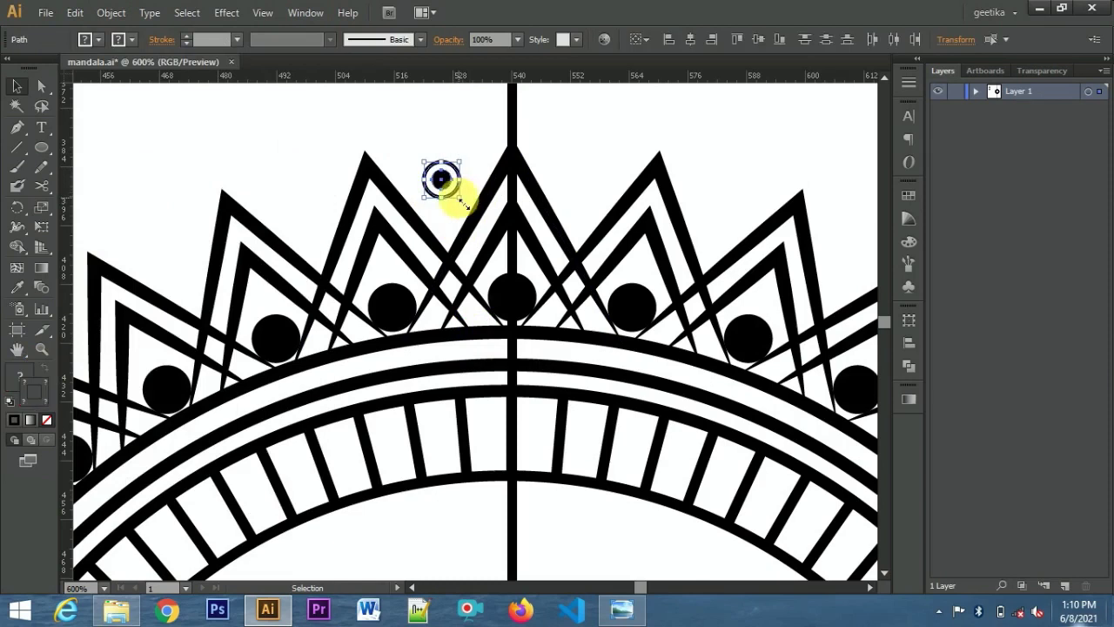
drag(459, 202, 459, 201)
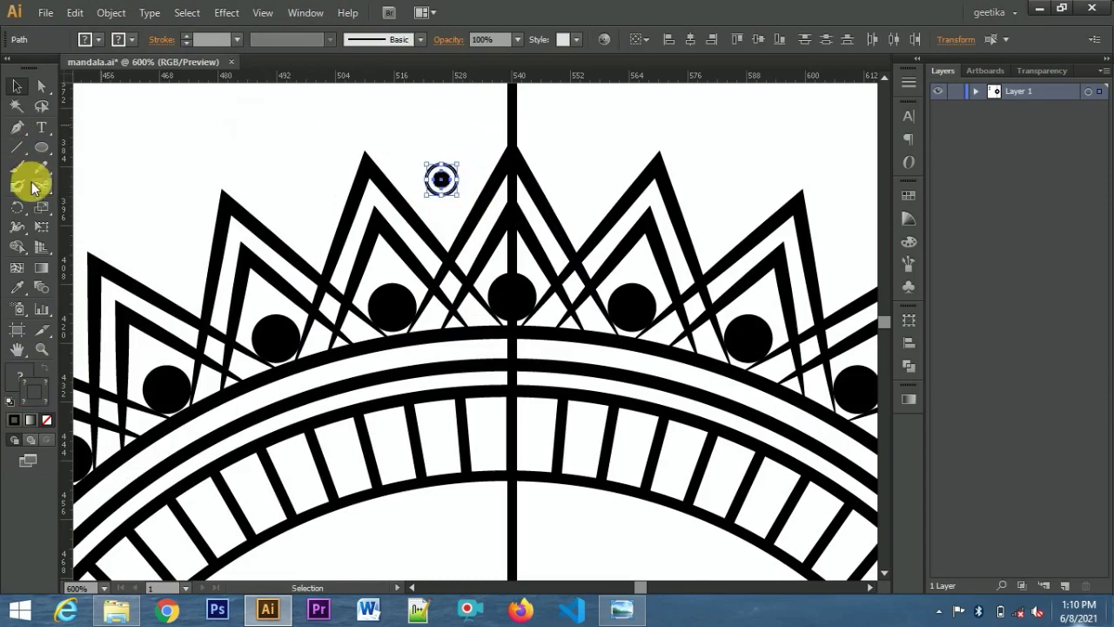
Select the small ring and its inner dot and group them together.
key(ctrl+minus)
key(ctrl+minus)
key(ctrl+minus)
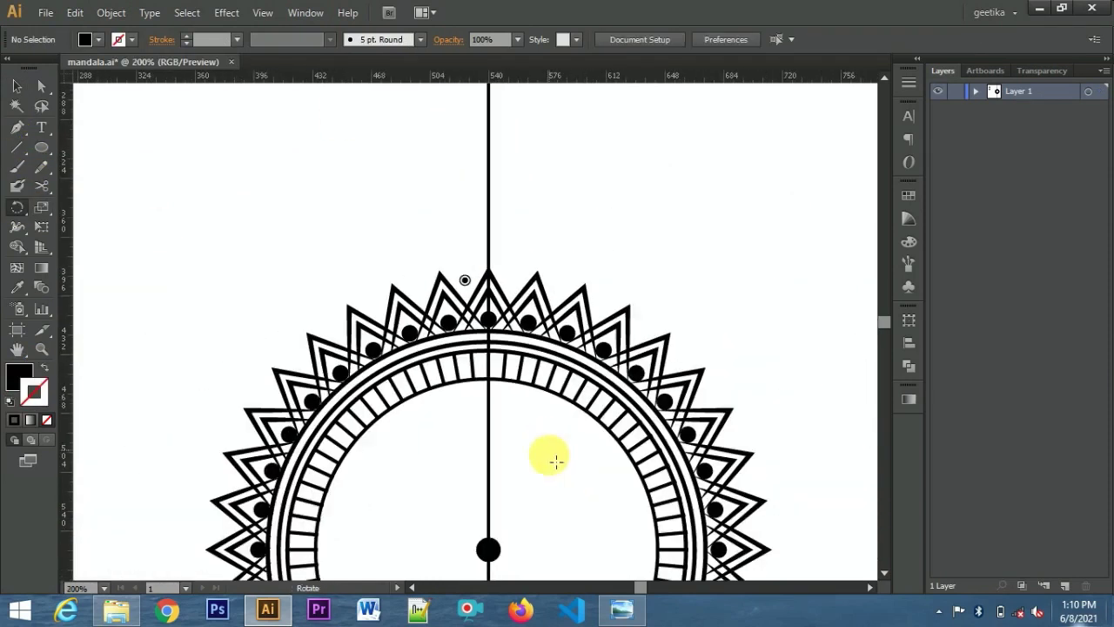
scroll(522, 427, down, 3)
alt+click(493, 390)
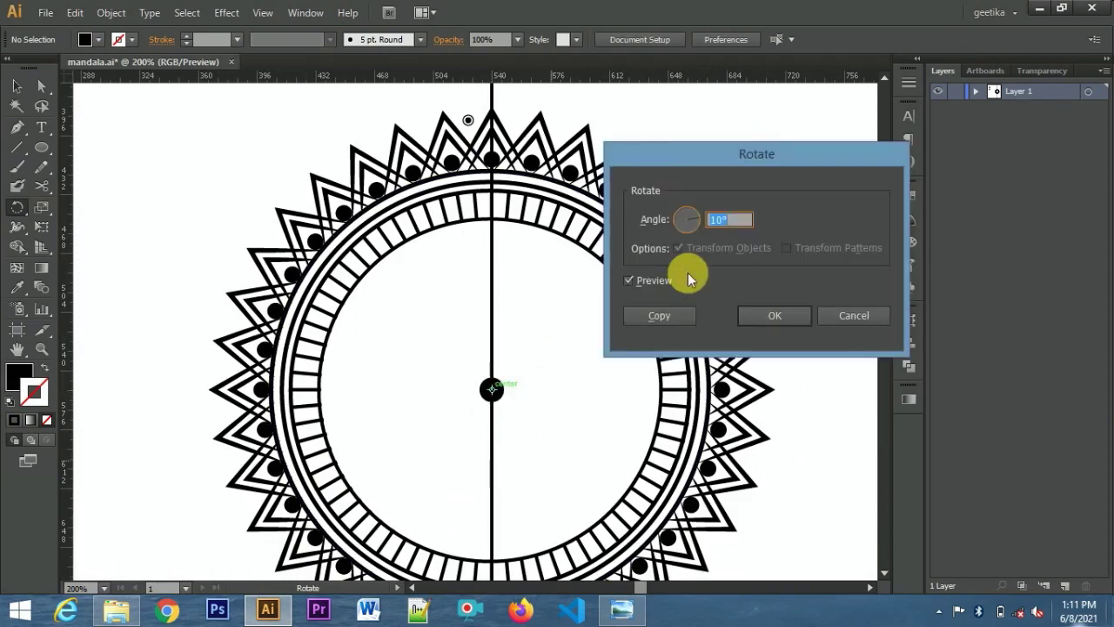
click(674, 318)
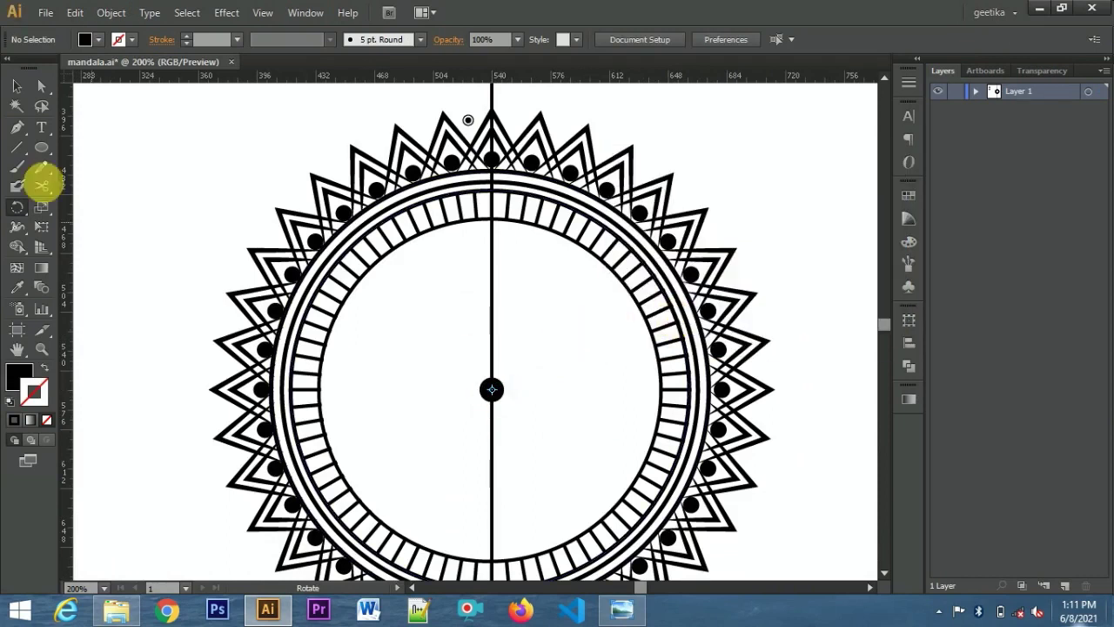
click(17, 86)
click(470, 125)
click(976, 90)
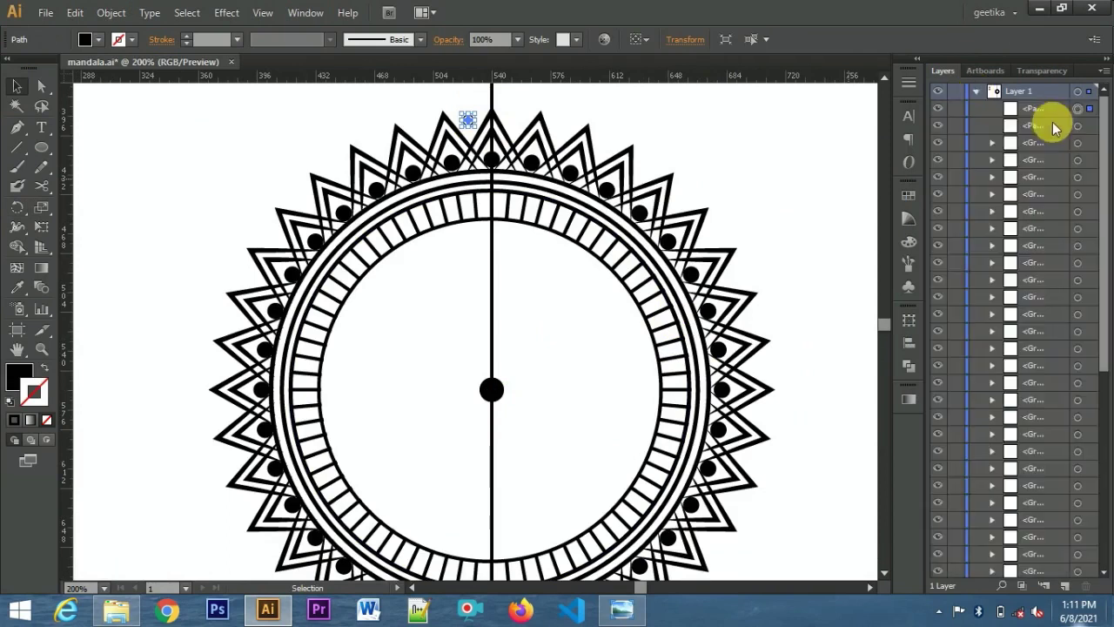
shift+click(1058, 117)
click(111, 12)
click(131, 72)
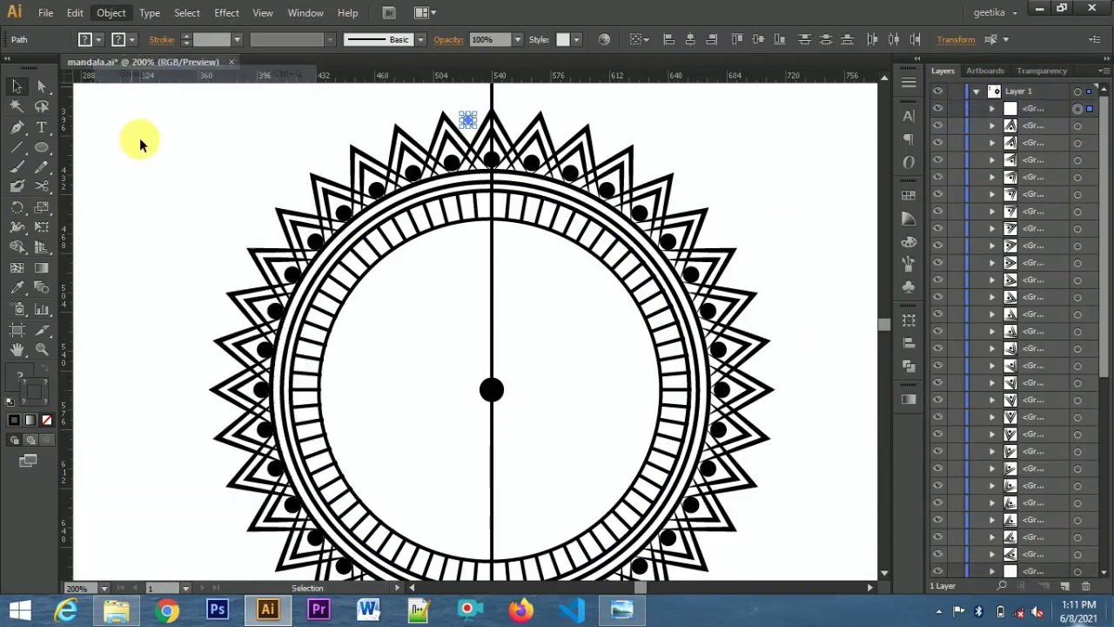
Rotate-copy the dotted circle 10° about the mandala centre and repeat around the ring.
click(19, 212)
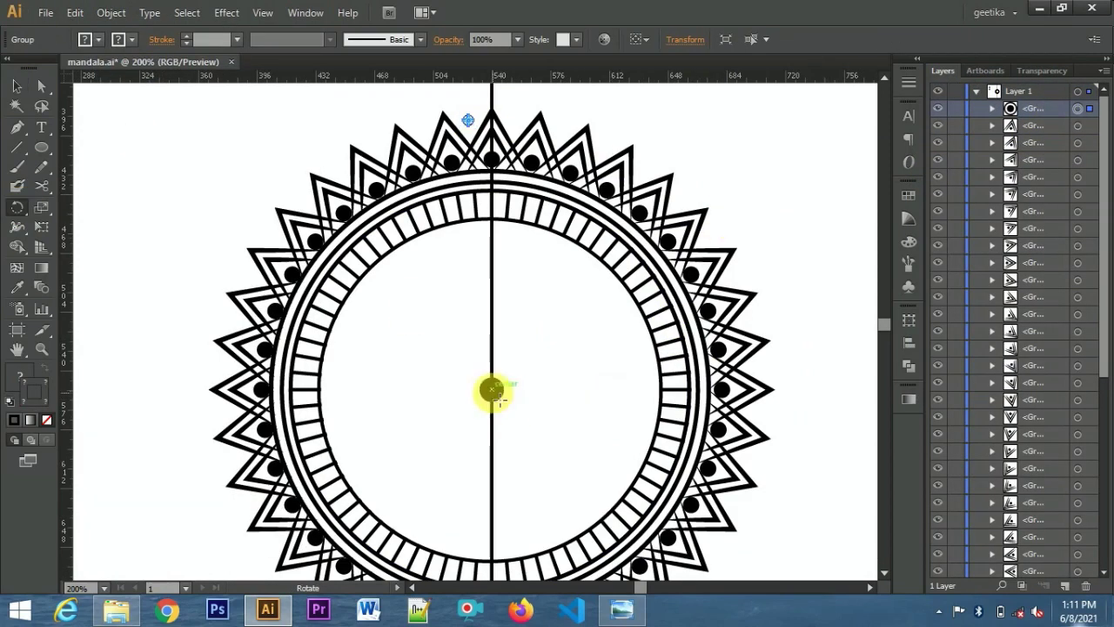
alt+click(491, 390)
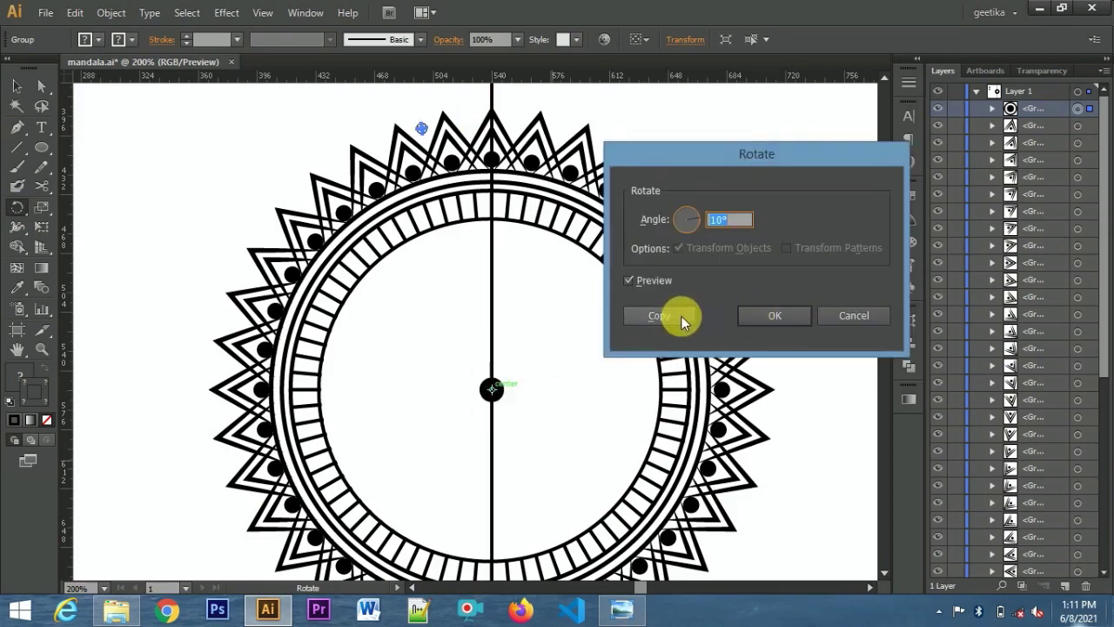
click(681, 317)
key(ctrl+d)
key(ctrl+d)
key(ctrl+d)
key(ctrl+d)
key(ctrl+d)
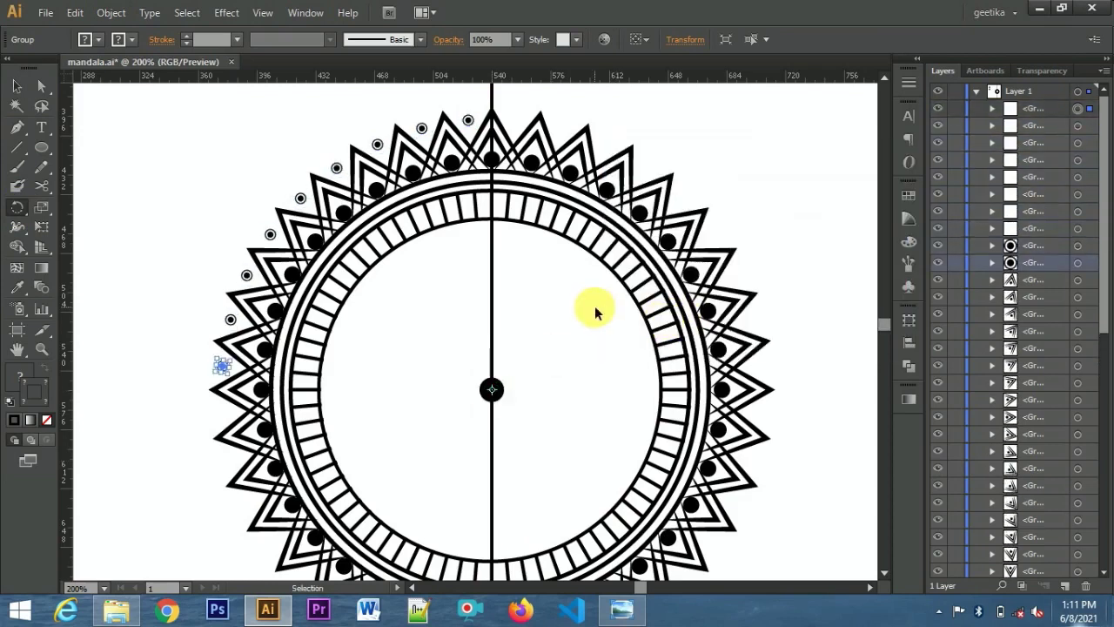
key(ctrl+d)
key(ctrl+d)
key(ctrl+d)
key(ctrl+d)
key(ctrl+d)
key(ctrl+d)
key(ctrl+d)
key(ctrl+d)
key(ctrl+d)
key(ctrl+d)
key(ctrl+d)
key(ctrl+d)
key(ctrl+d)
key(ctrl+d)
key(ctrl+d)
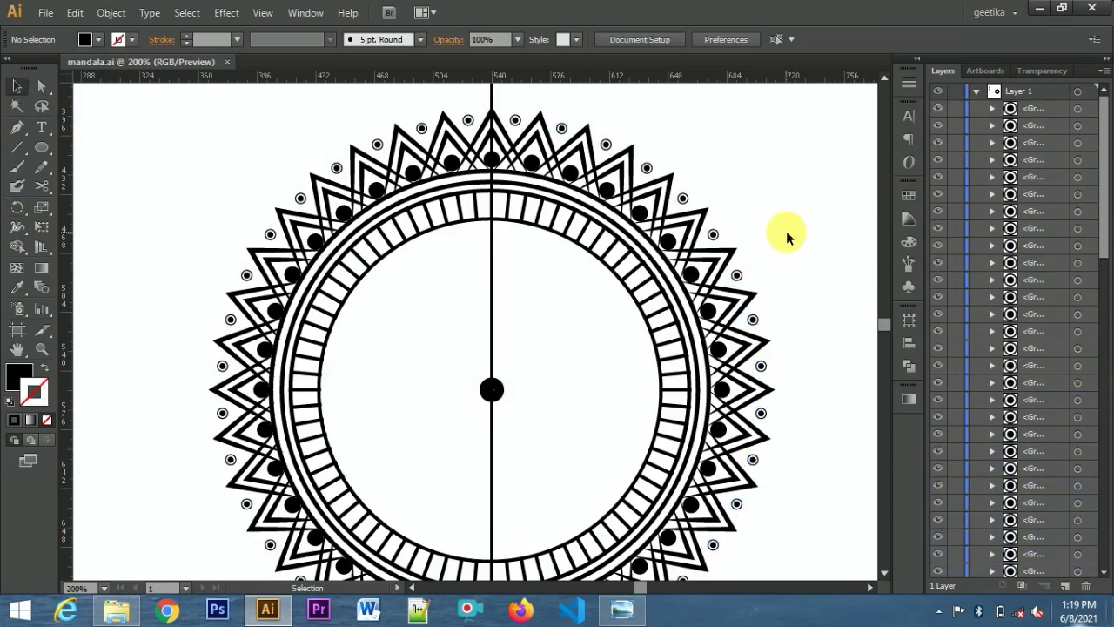
key(ctrl+minus)
key(ctrl+minus)
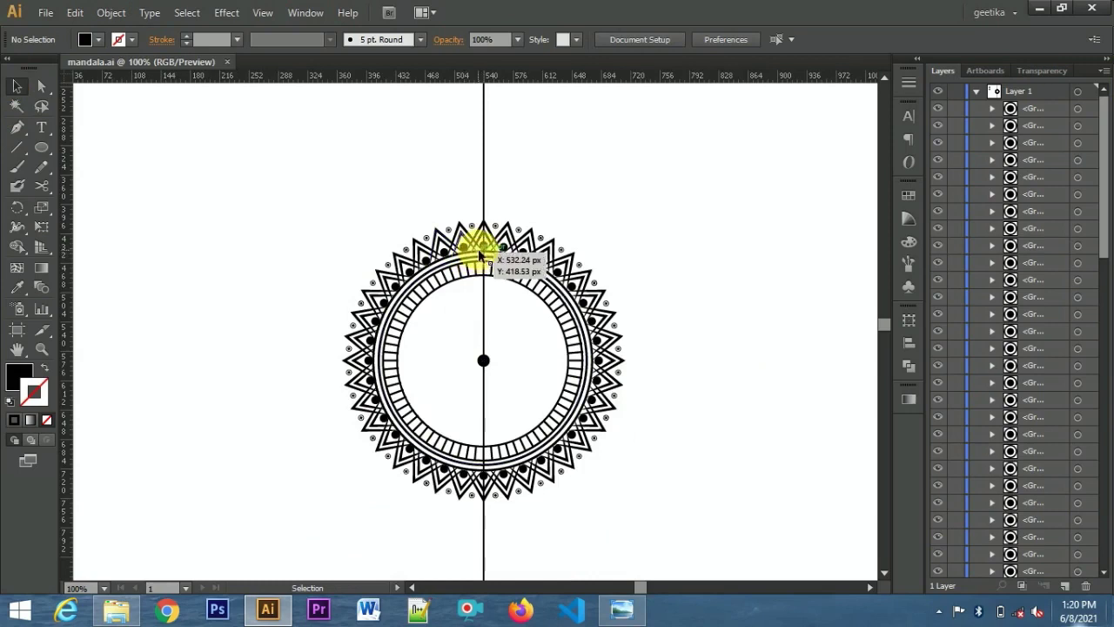
Copy the ring circle, paste it in front and enlarge it to enclose the mandala.
key(ctrl+plus)
key(ctrl+plus)
click(460, 108)
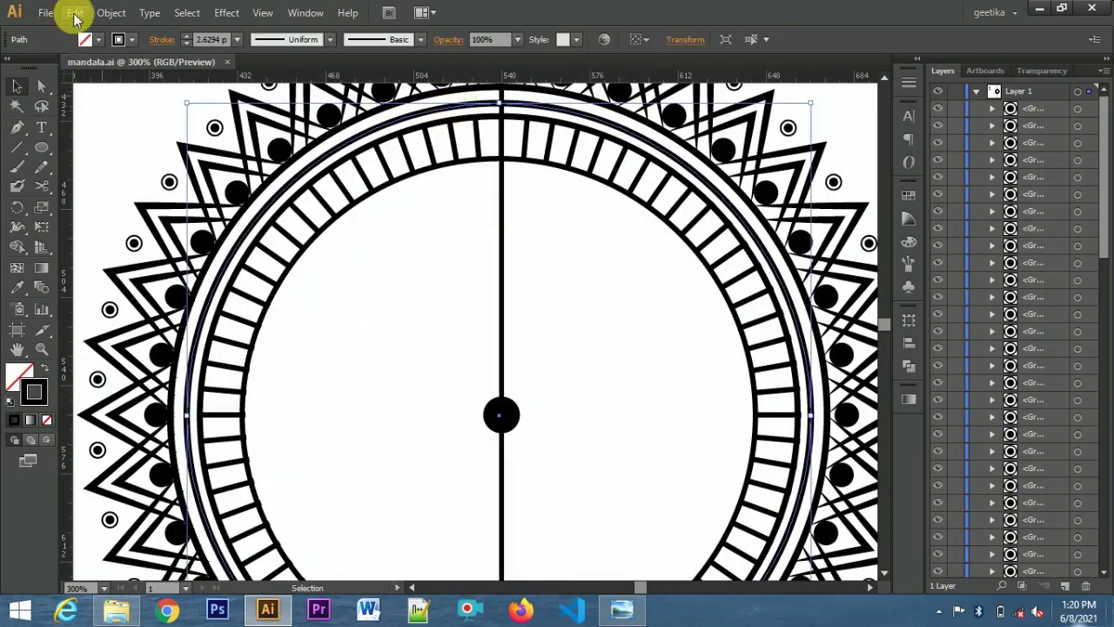
click(76, 12)
click(92, 90)
click(76, 12)
click(99, 165)
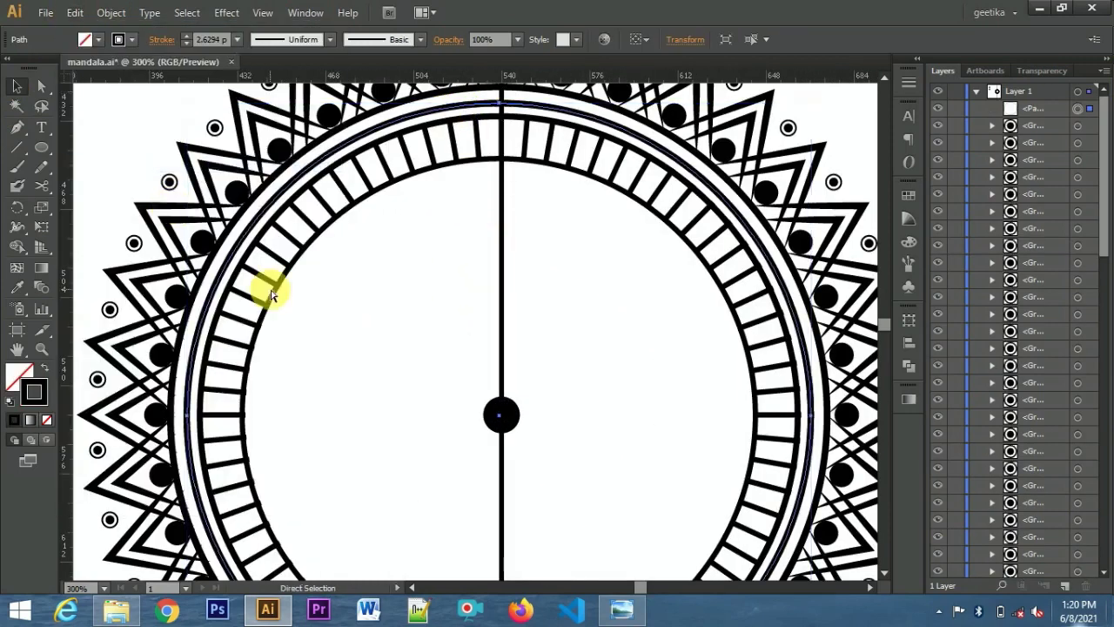
key(ctrl+minus)
key(ctrl+minus)
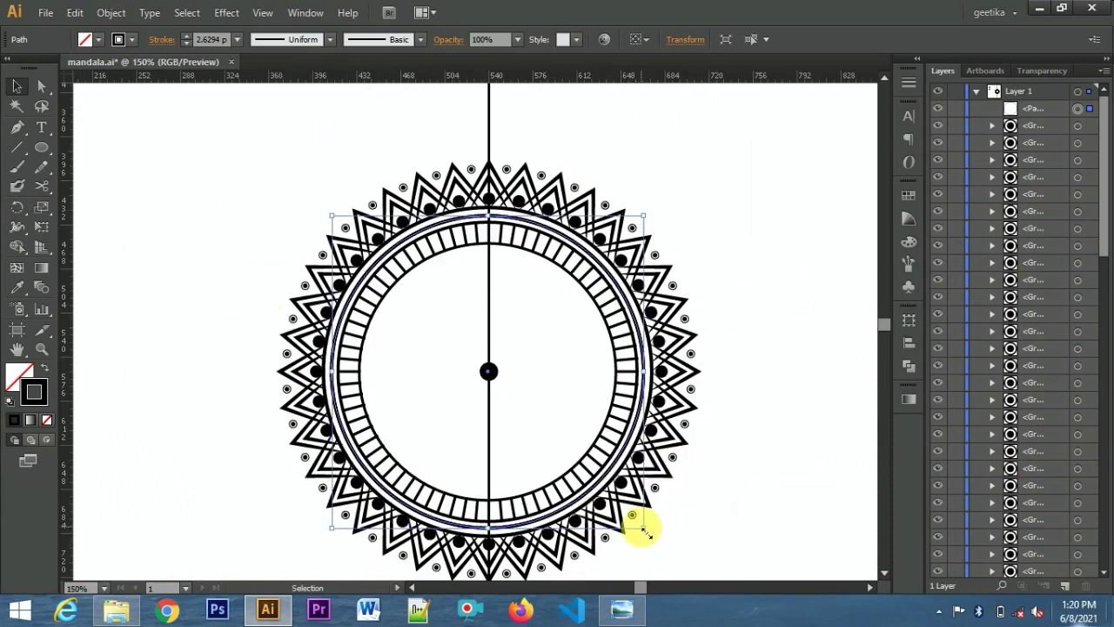
drag(645, 531, 703, 461)
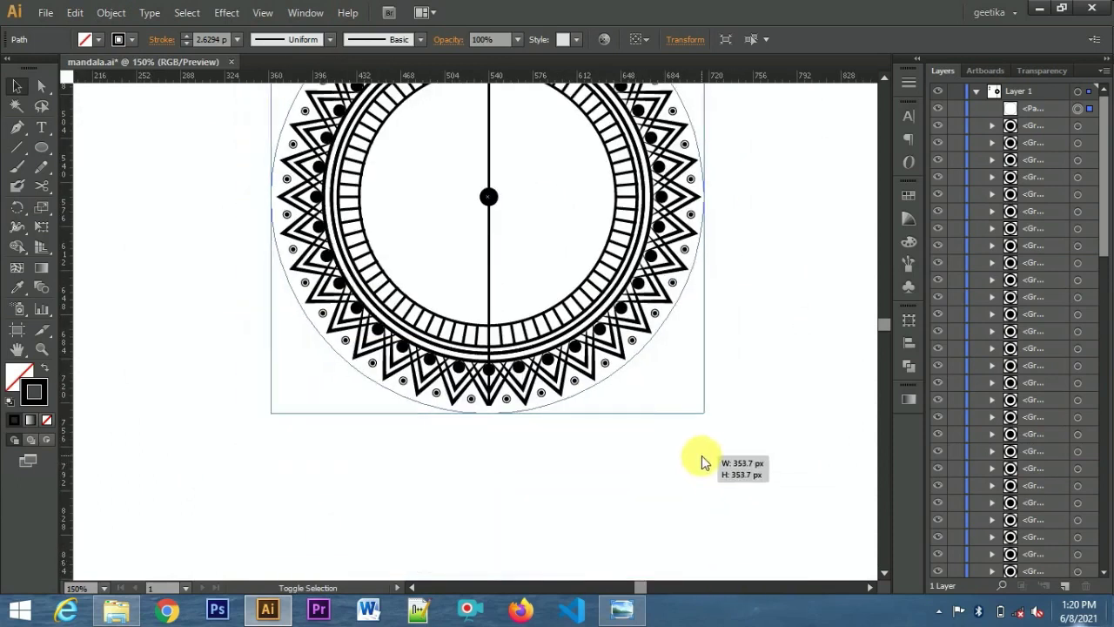
drag(703, 462, 706, 460)
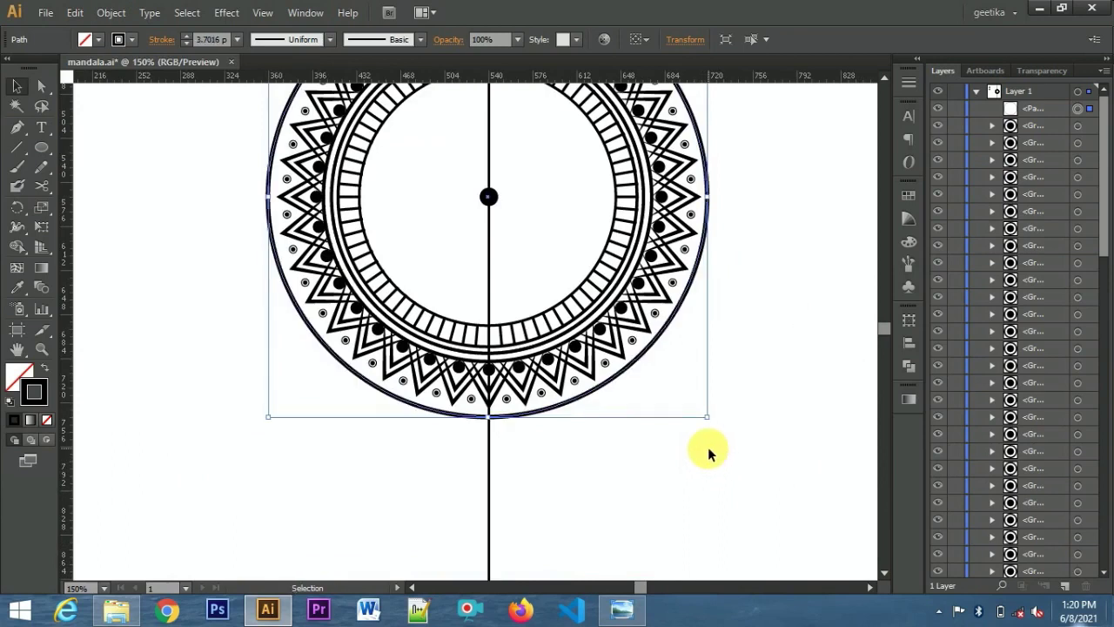
key(ctrl+1)
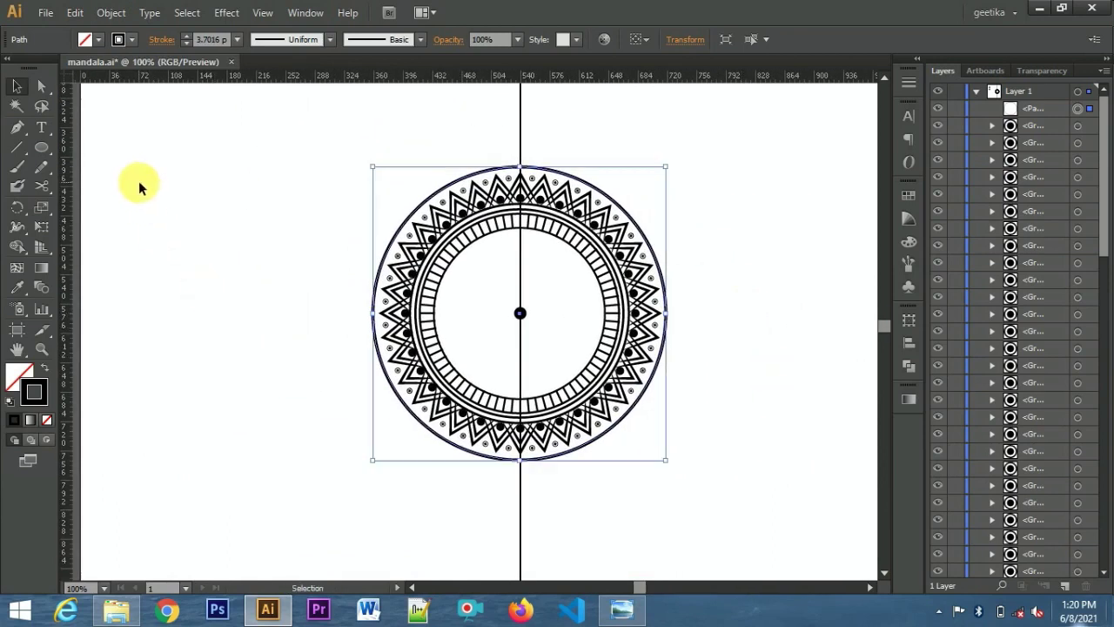
Bring the leaf motif from the pasteboard beside the mandala and shrink it to 44 × 48 px.
drag(139, 187, 365, 290)
mouse_move(261, 287)
mouse_down()
mouse_move(724, 230)
mouse_move(344, 268)
mouse_up()
mouse_move(326, 183)
mouse_down()
mouse_move(287, 217)
mouse_move(339, 272)
mouse_up()
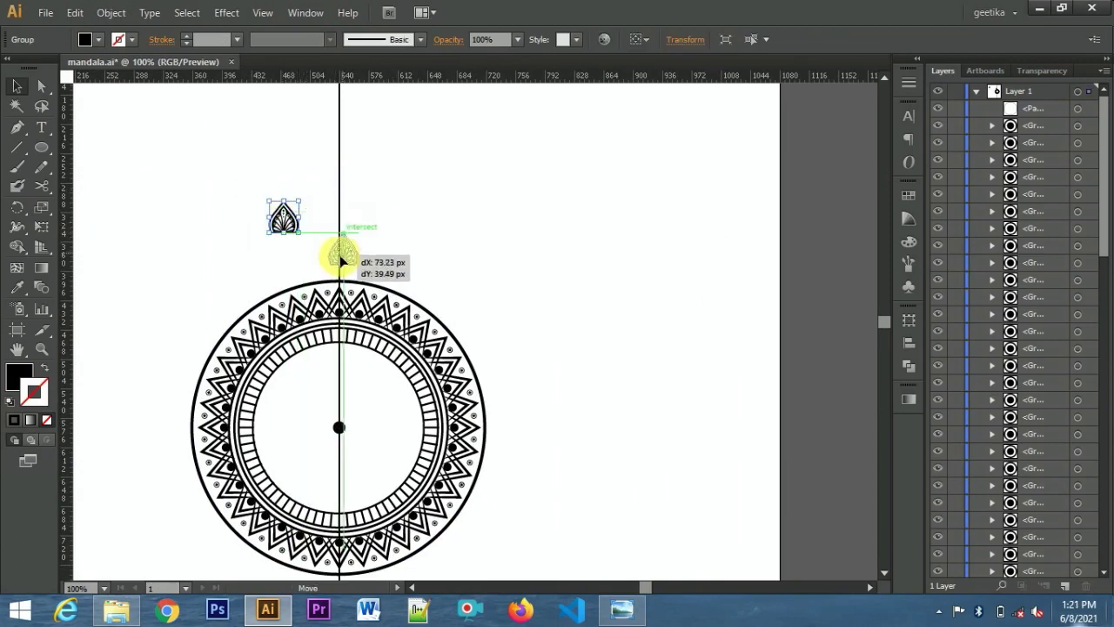
Move the leaf onto the top of the outer circle and enlarge it slightly.
drag(413, 264, 412, 265)
key(ctrl+plus)
key(ctrl+plus)
key(ctrl+plus)
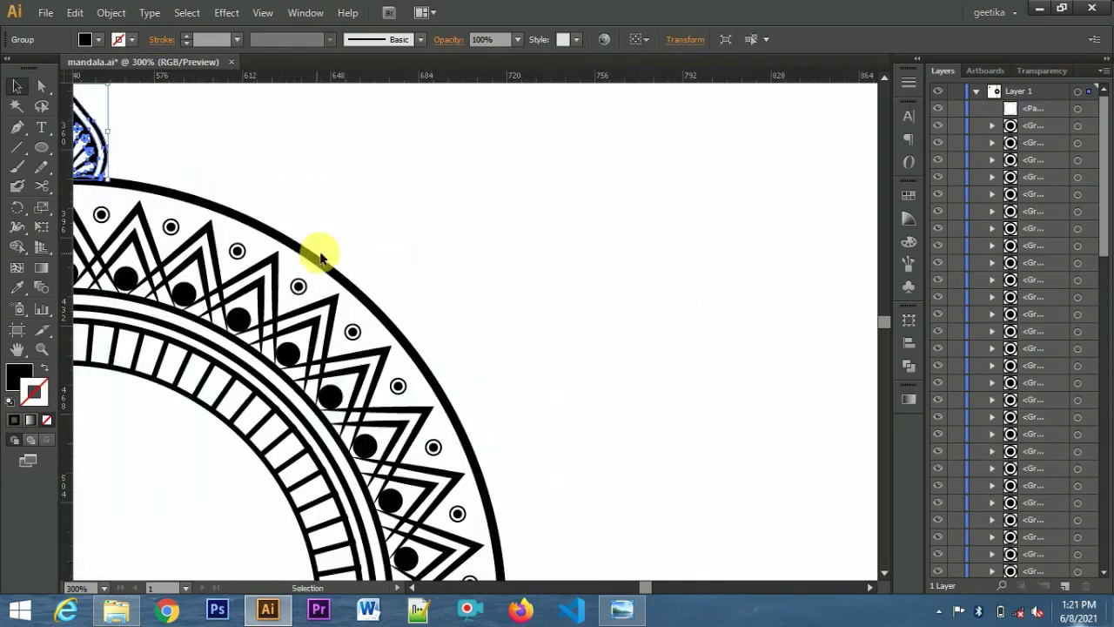
drag(521, 198, 526, 181)
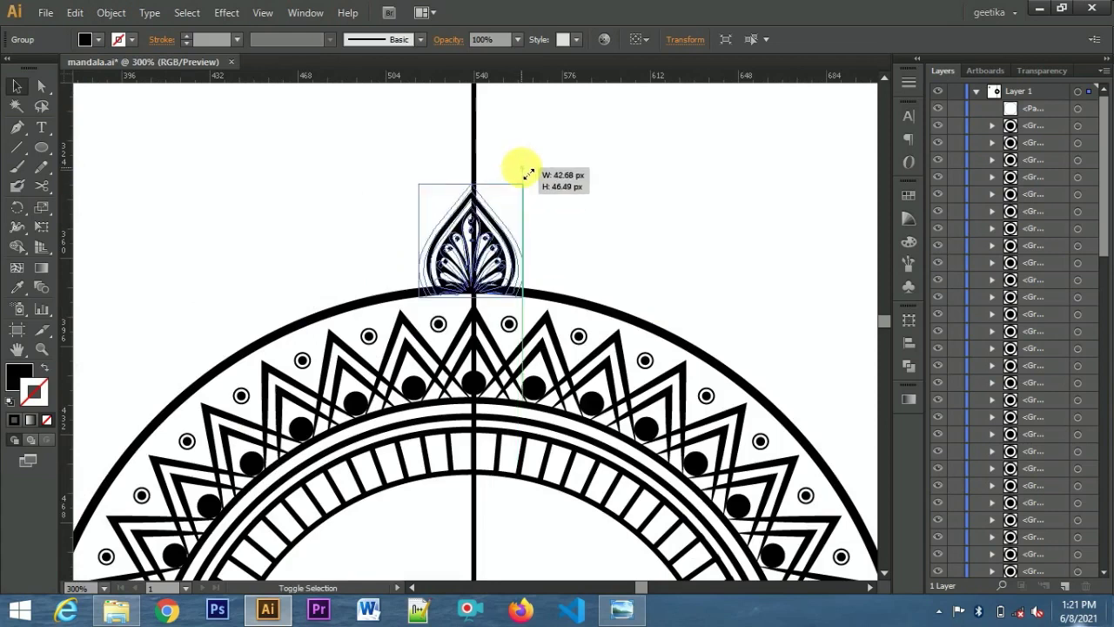
key(Up)
key(Up)
key(Up)
key(Up)
key(Right)
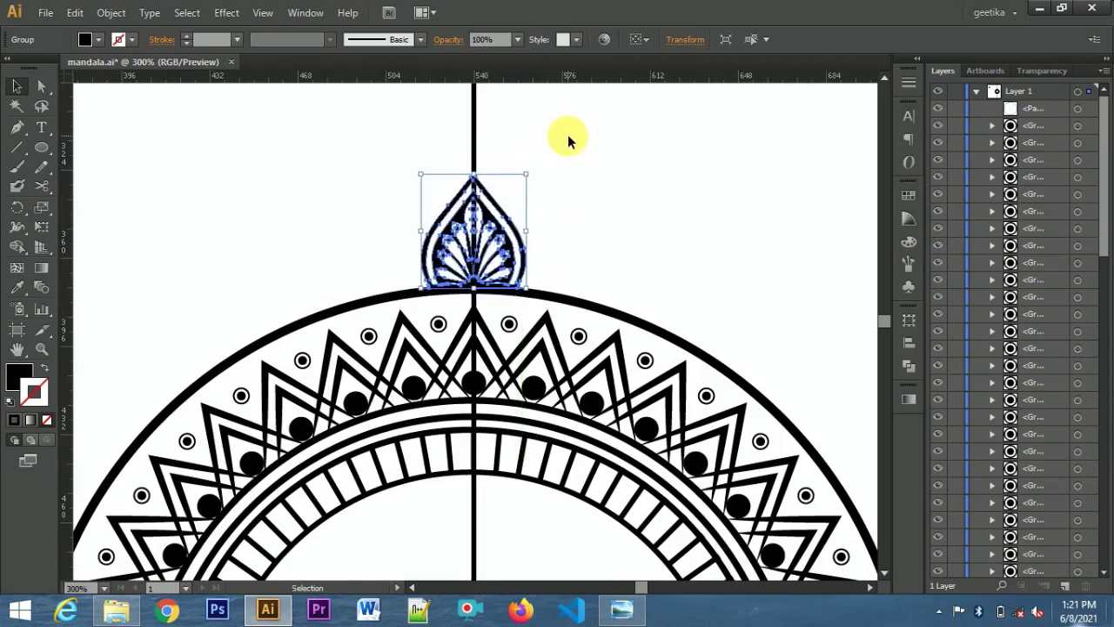
drag(496, 223, 498, 228)
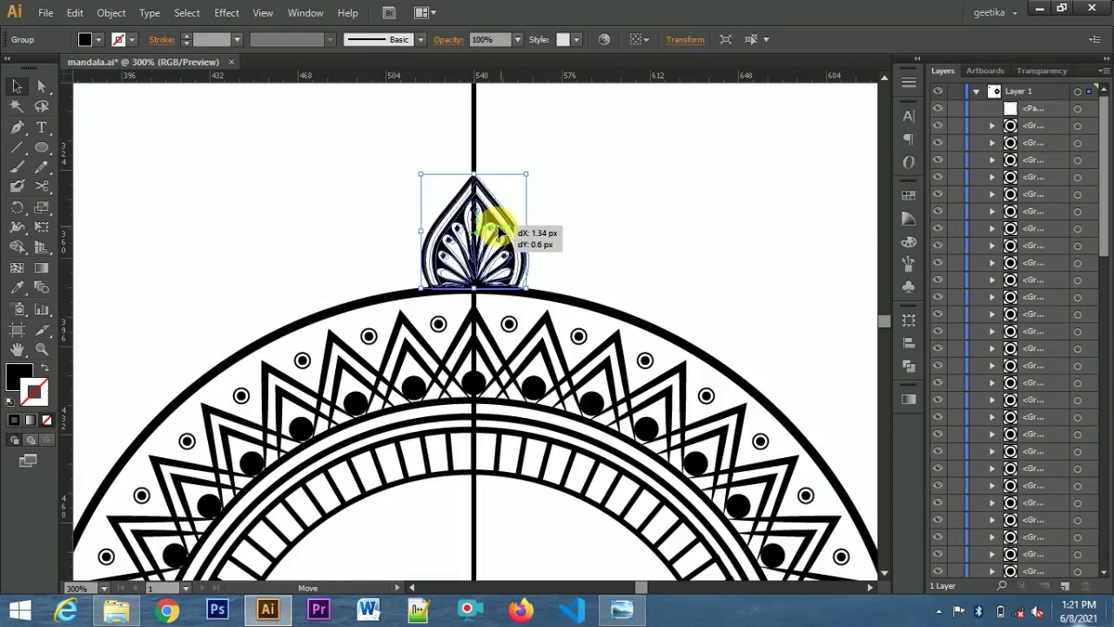
click(643, 222)
mouse_move(523, 257)
mouse_down()
mouse_move(517, 241)
mouse_move(506, 250)
mouse_up()
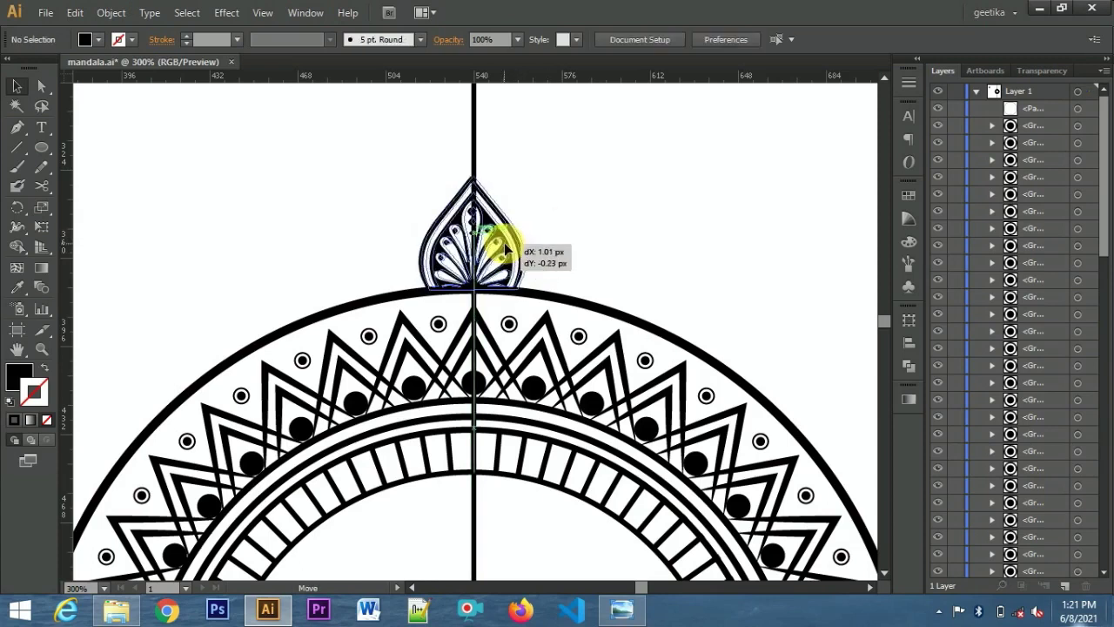
Enlarge the leaf further and nudge it up so it sits centred on the circle's edge.
key(ctrl+minus)
key(ctrl+minus)
key(ctrl+minus)
key(ctrl+minus)
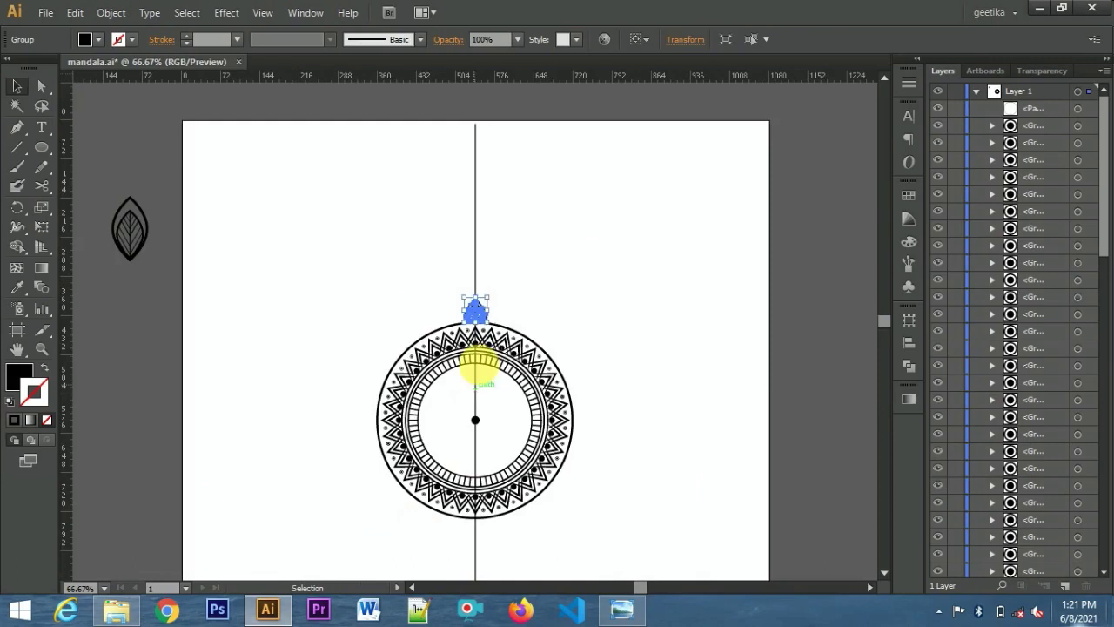
drag(492, 300, 493, 289)
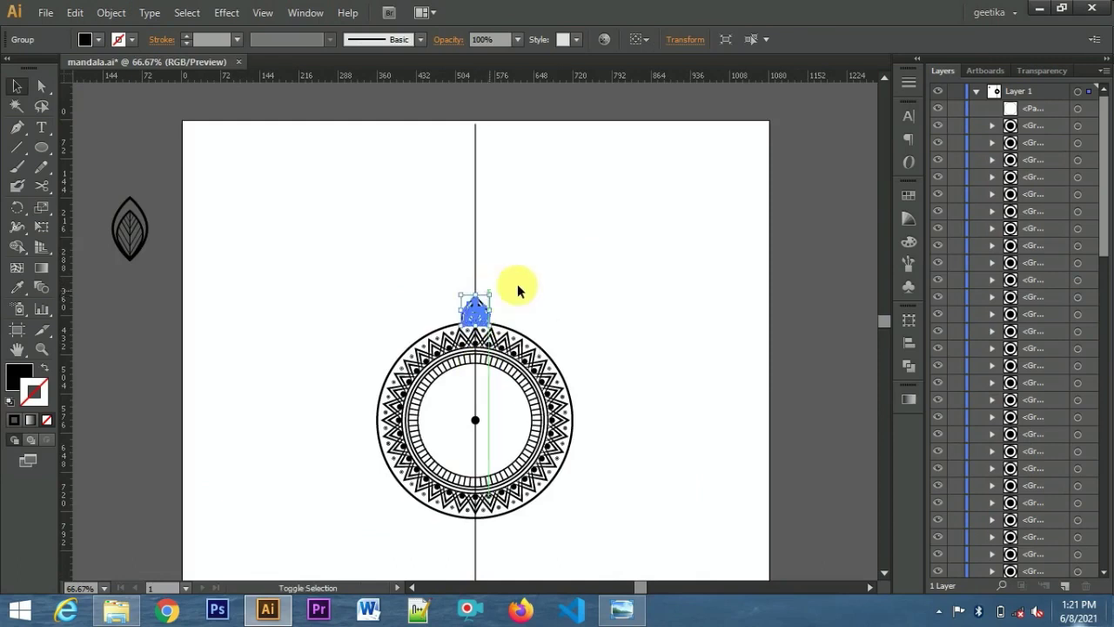
key(ctrl+plus)
key(ctrl+plus)
key(ctrl+plus)
key(Up)
key(Up)
key(Up)
click(640, 234)
click(460, 249)
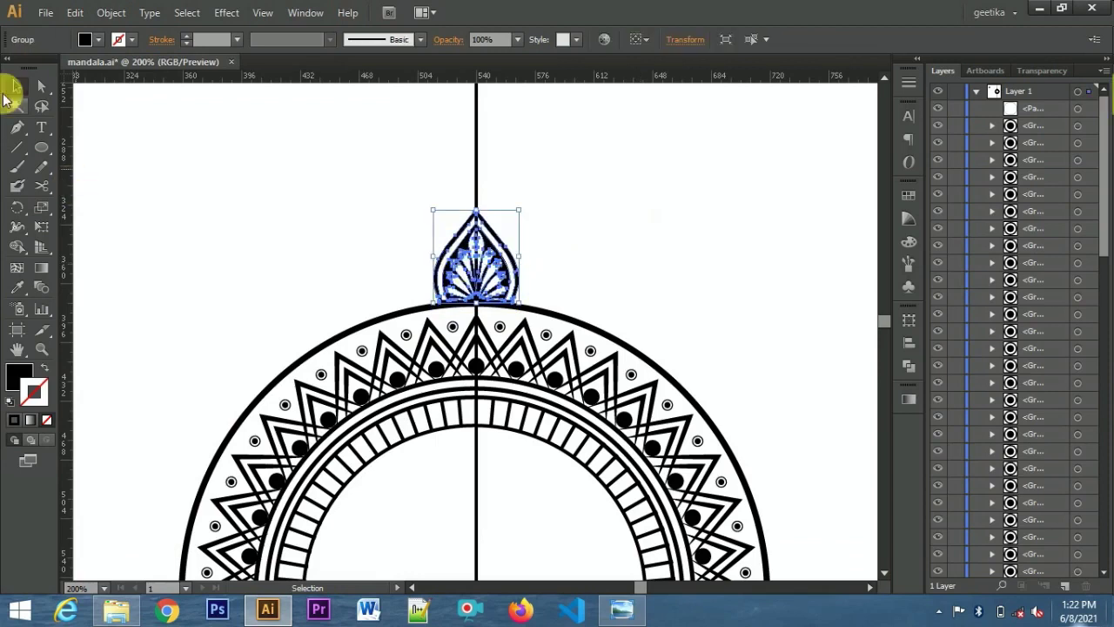
click(17, 207)
scroll(534, 368, down, 2)
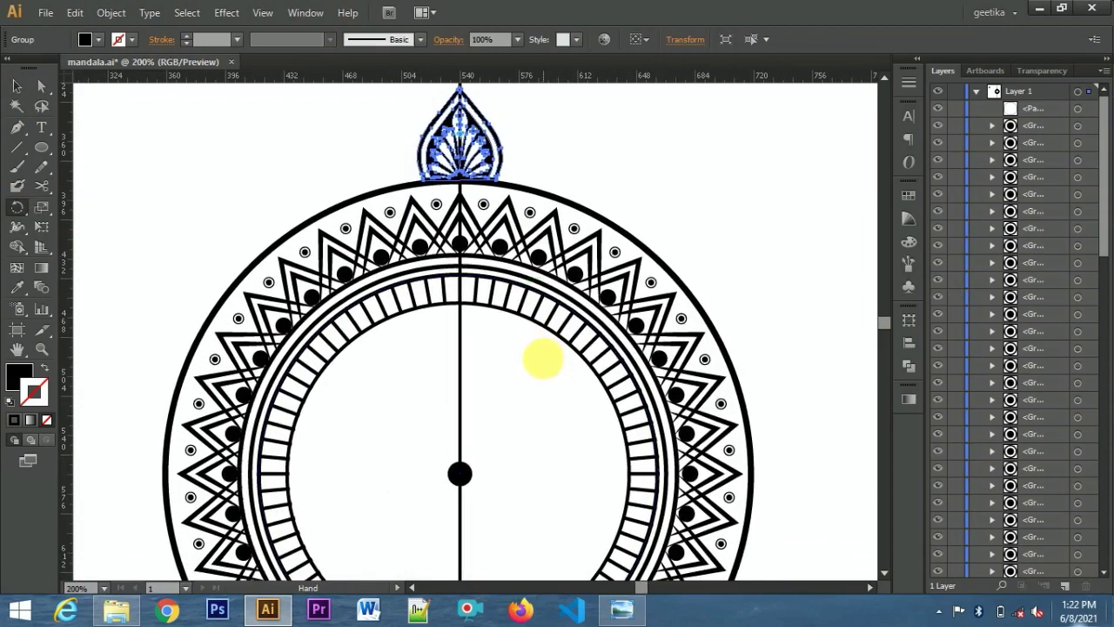
Rotate-copy the leaf 15° about the mandala centre and repeat to encircle the outer circle.
key(ctrl+minus)
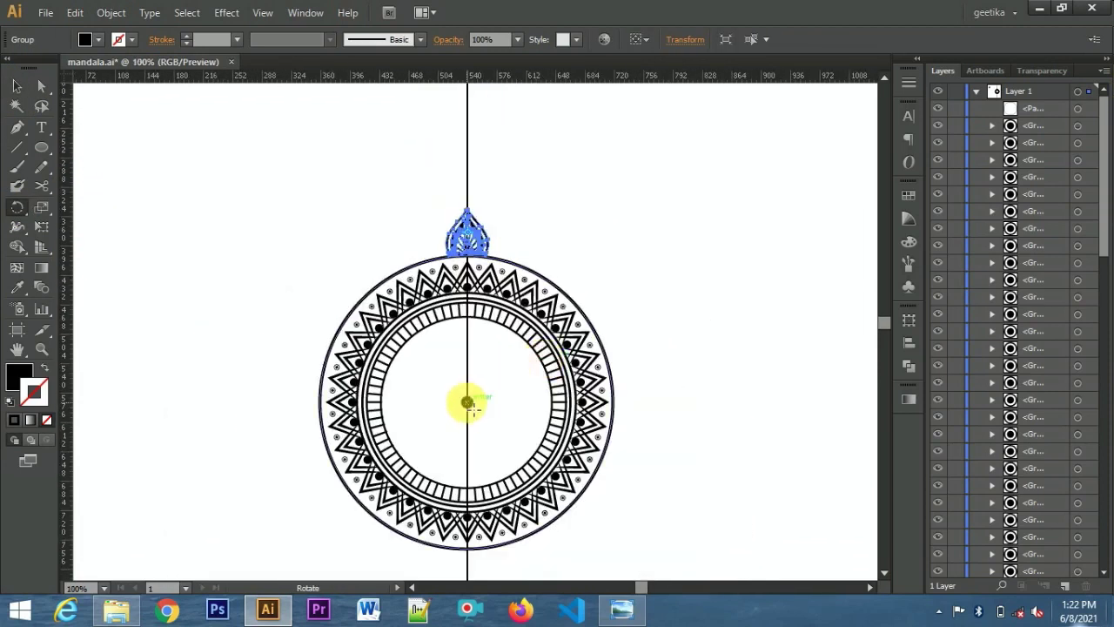
alt+click(468, 403)
click(684, 317)
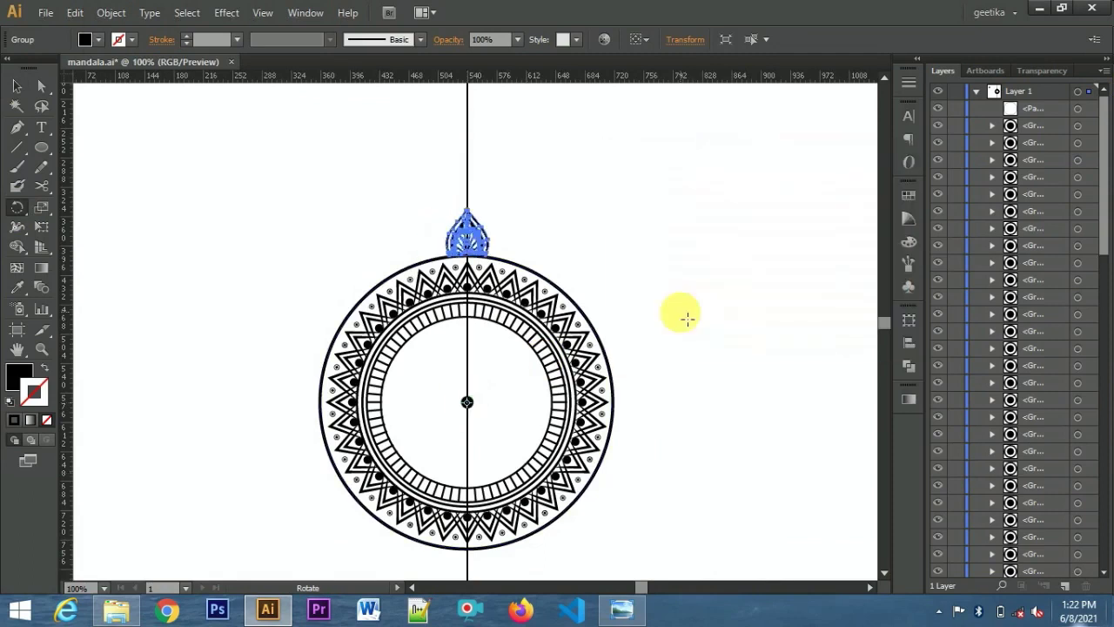
drag(687, 319, 624, 364)
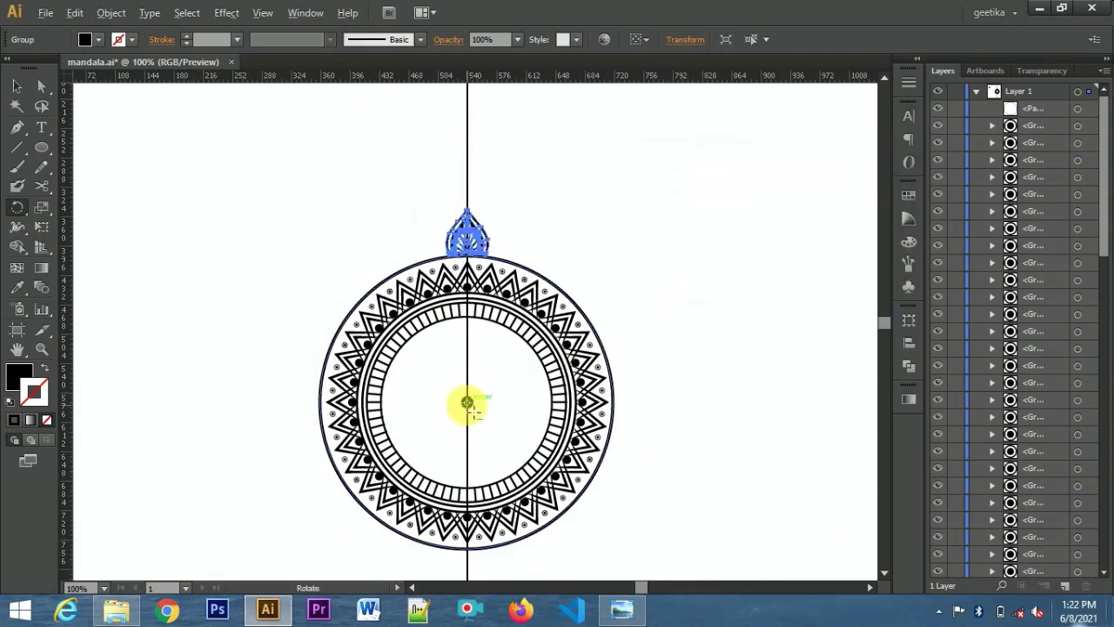
alt+click(467, 403)
click(674, 315)
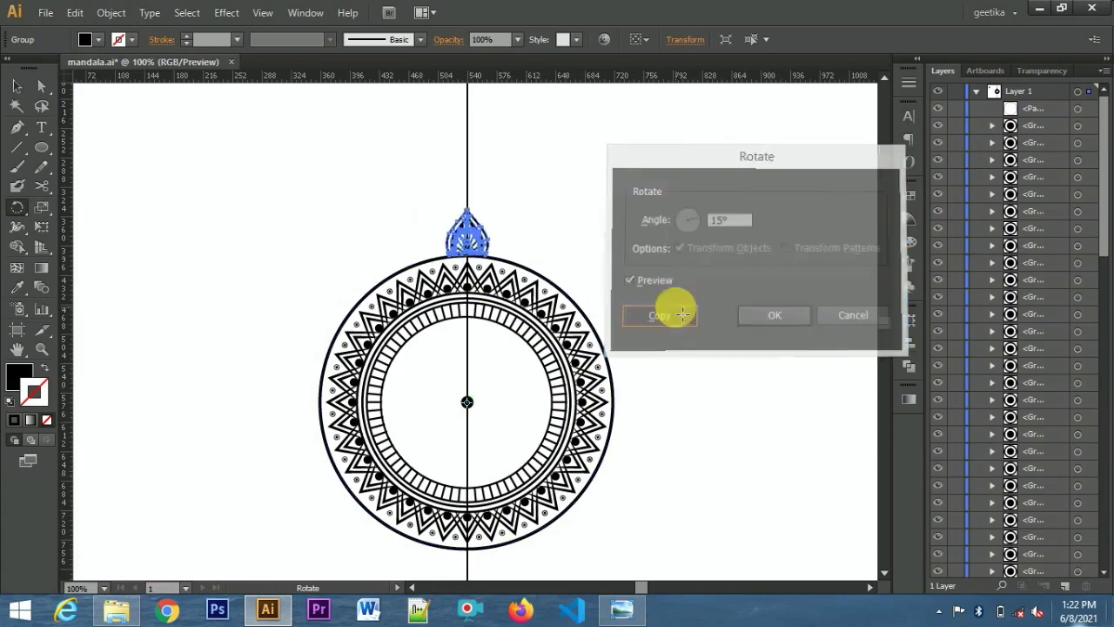
key(ctrl+d)
key(ctrl+d)
key(ctrl+d)
key(ctrl+d)
key(ctrl+d)
key(ctrl+d)
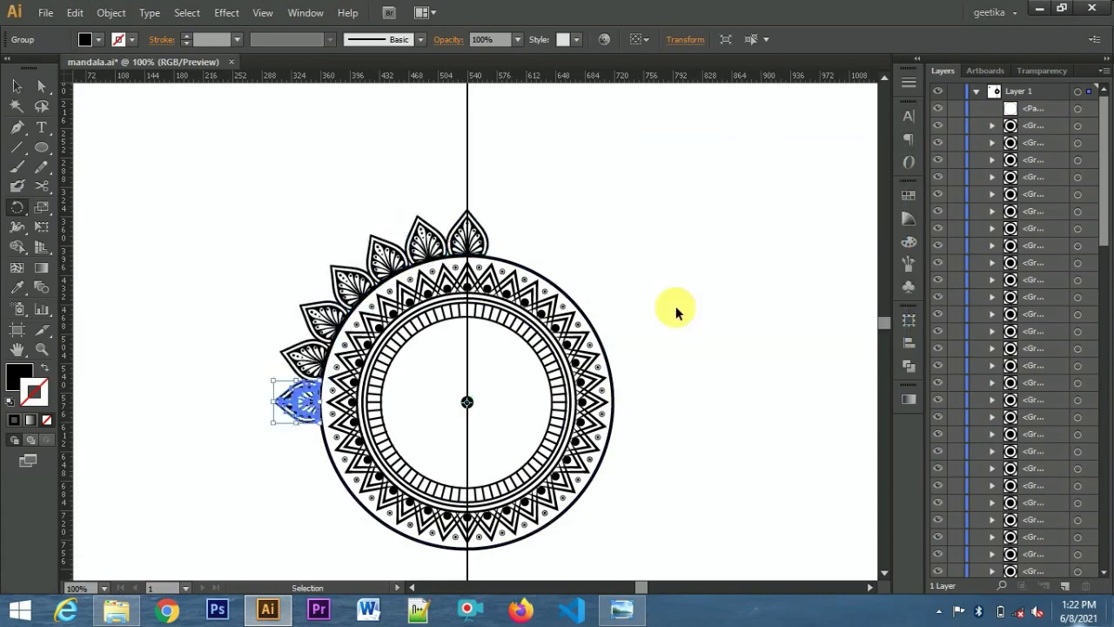
key(ctrl+d)
key(ctrl+d)
key(ctrl+d)
key(ctrl+d)
key(ctrl+d)
key(ctrl+d)
key(ctrl+d)
key(ctrl+d)
key(ctrl+d)
key(ctrl+d)
key(ctrl+d)
key(ctrl+d)
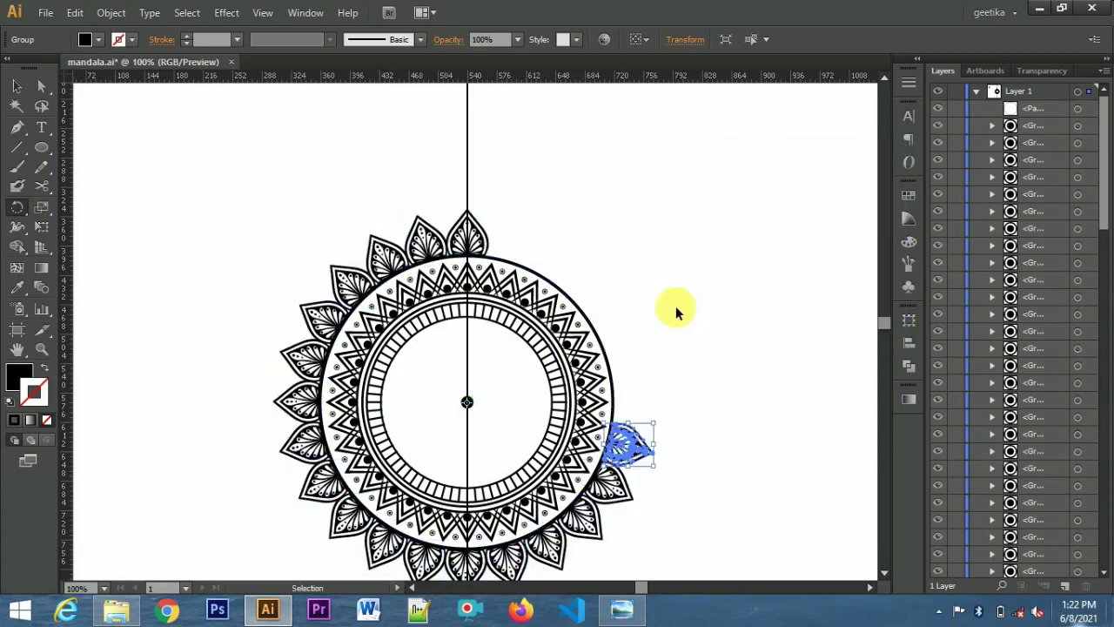
key(ctrl+d)
key(ctrl+d)
key(ctrl+d)
key(ctrl+d)
key(ctrl+d)
key(ctrl+d)
click(16, 86)
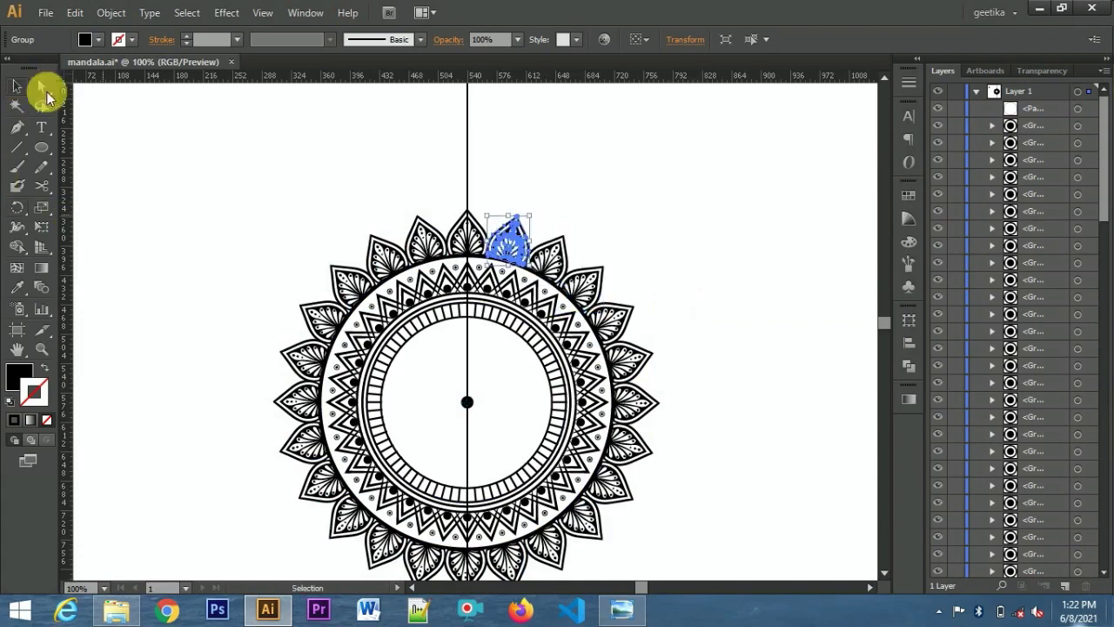
click(591, 168)
Copy the outer circle, paste it in place and enlarge it to about 475 px around the leaves.
click(418, 267)
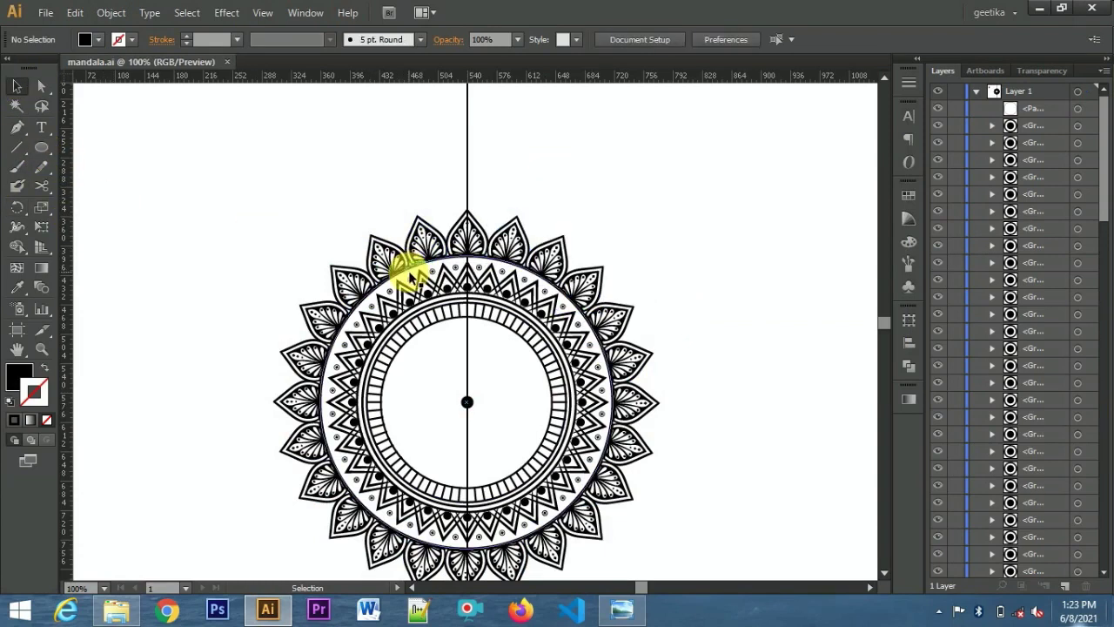
click(75, 12)
click(100, 90)
click(75, 12)
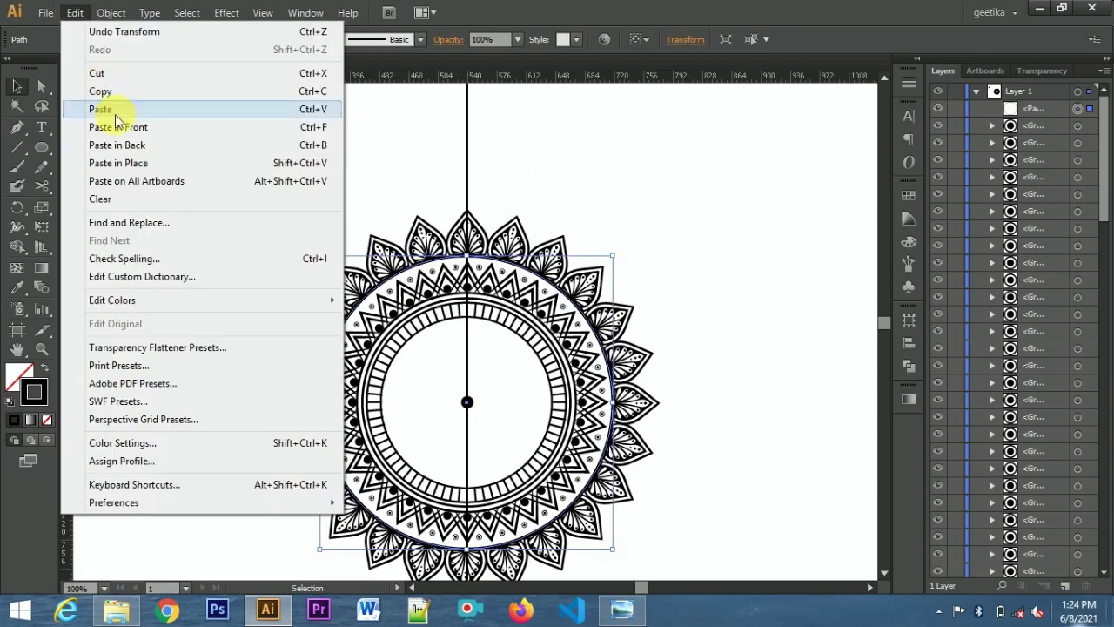
click(95, 167)
drag(613, 550, 677, 481)
Set the enlarged circle's stroke weight to 2 pt.
click(236, 39)
click(258, 145)
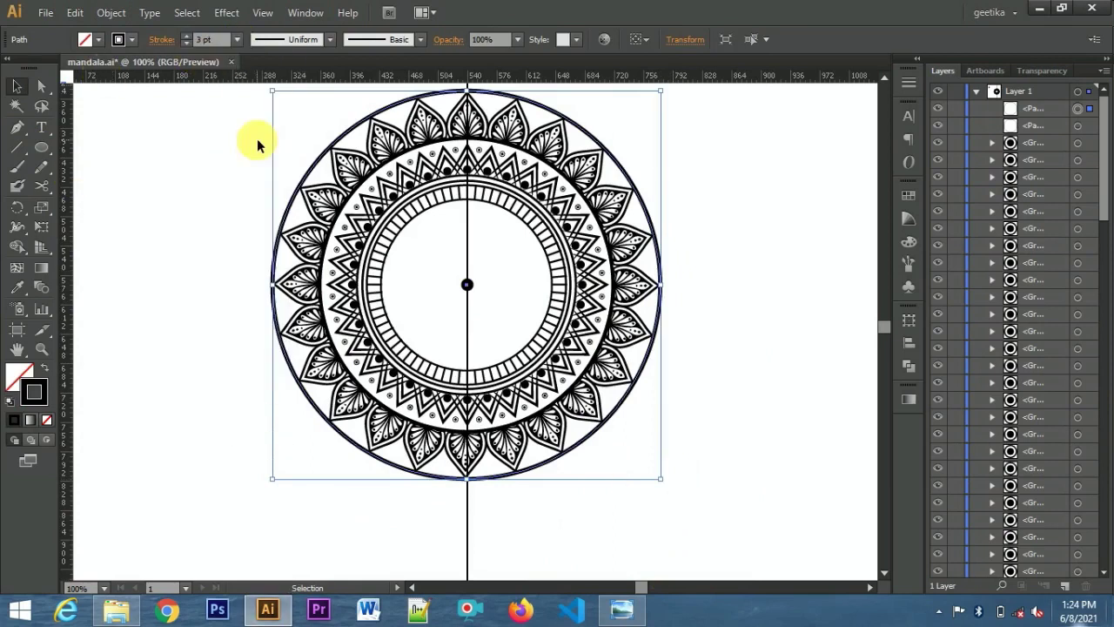
click(236, 39)
click(237, 132)
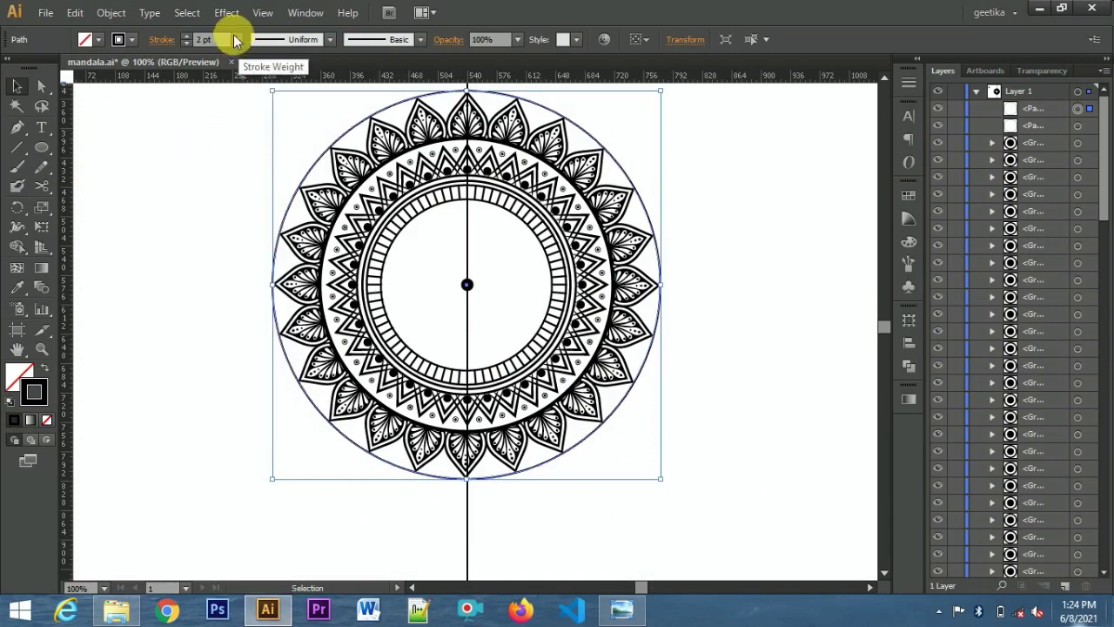
Draw a three-sided polygon triangle left of the mandala.
drag(42, 148, 96, 203)
click(164, 182)
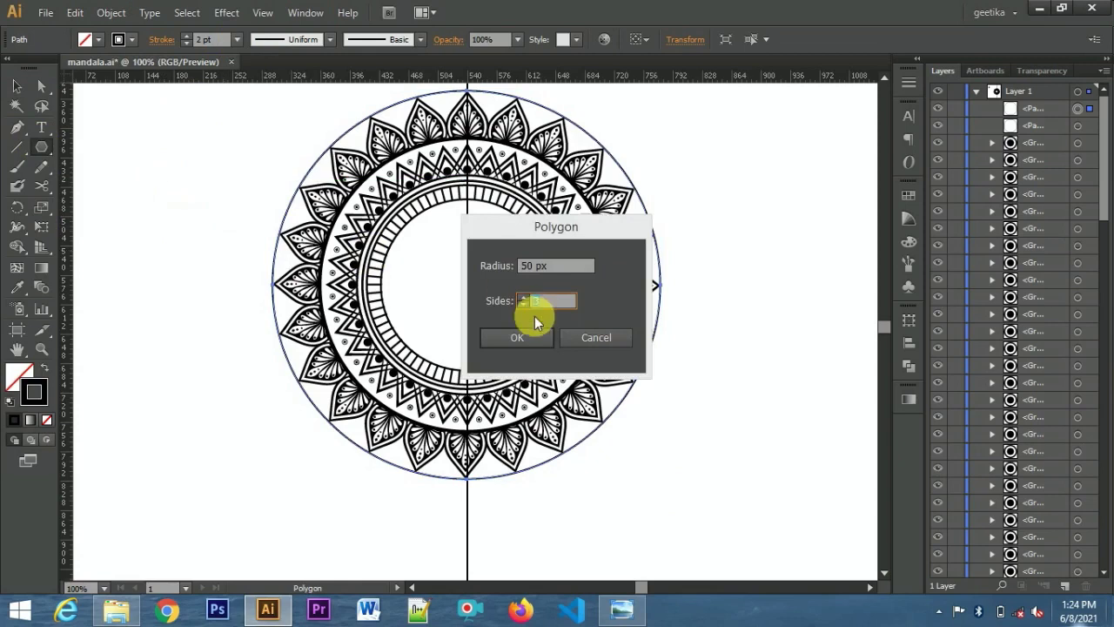
click(517, 337)
click(16, 87)
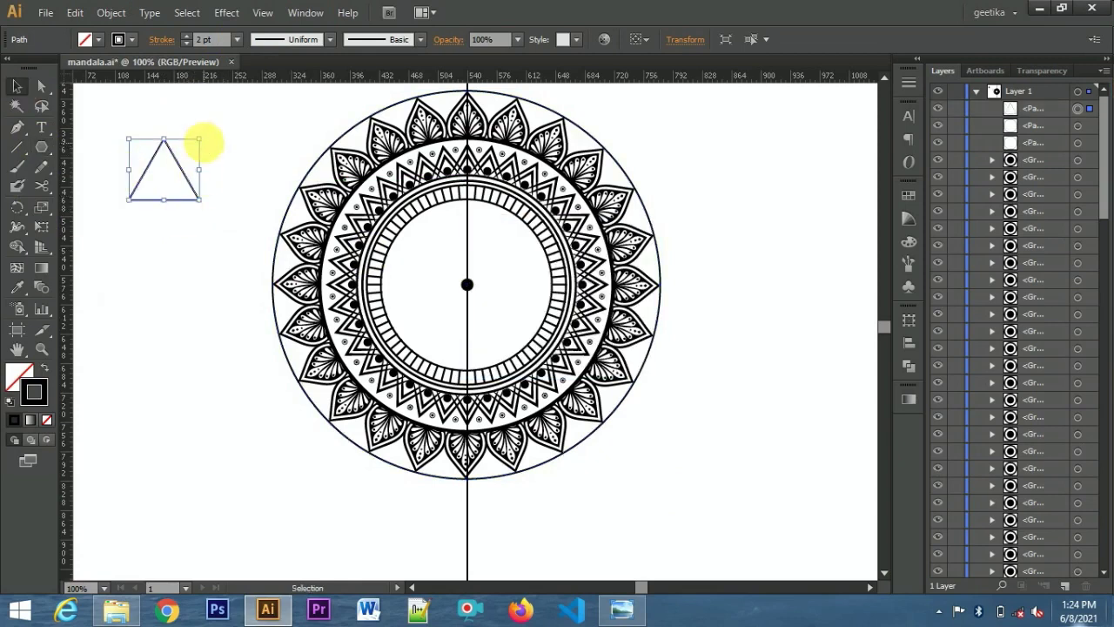
Paste a smaller inner copy of the triangle in front and nudge it down to the base.
click(75, 16)
click(99, 91)
click(75, 13)
click(113, 127)
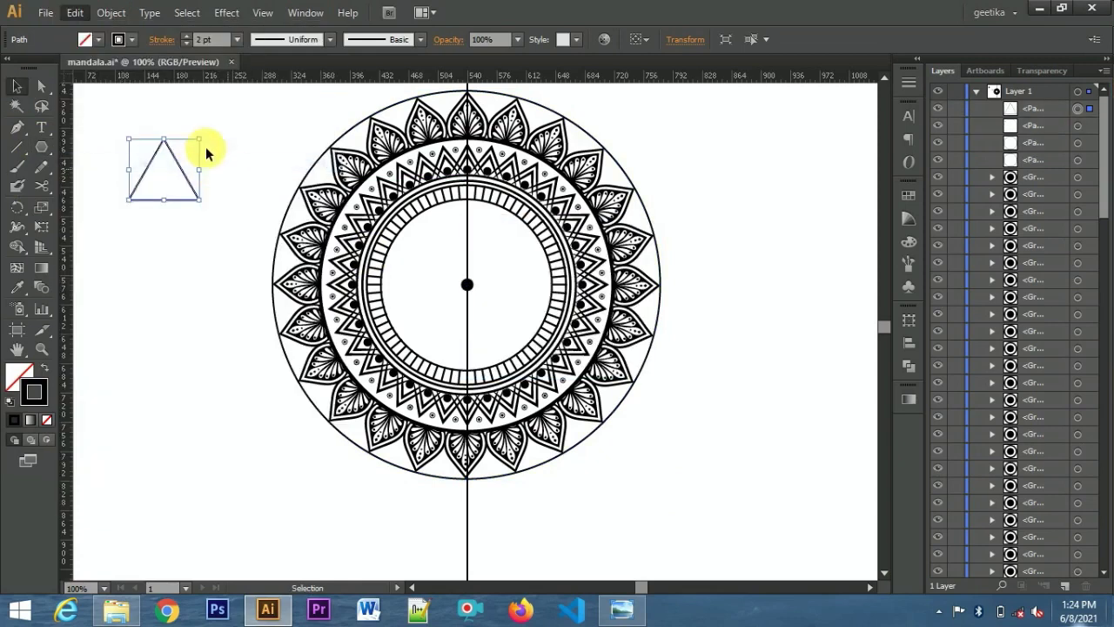
drag(207, 146, 188, 154)
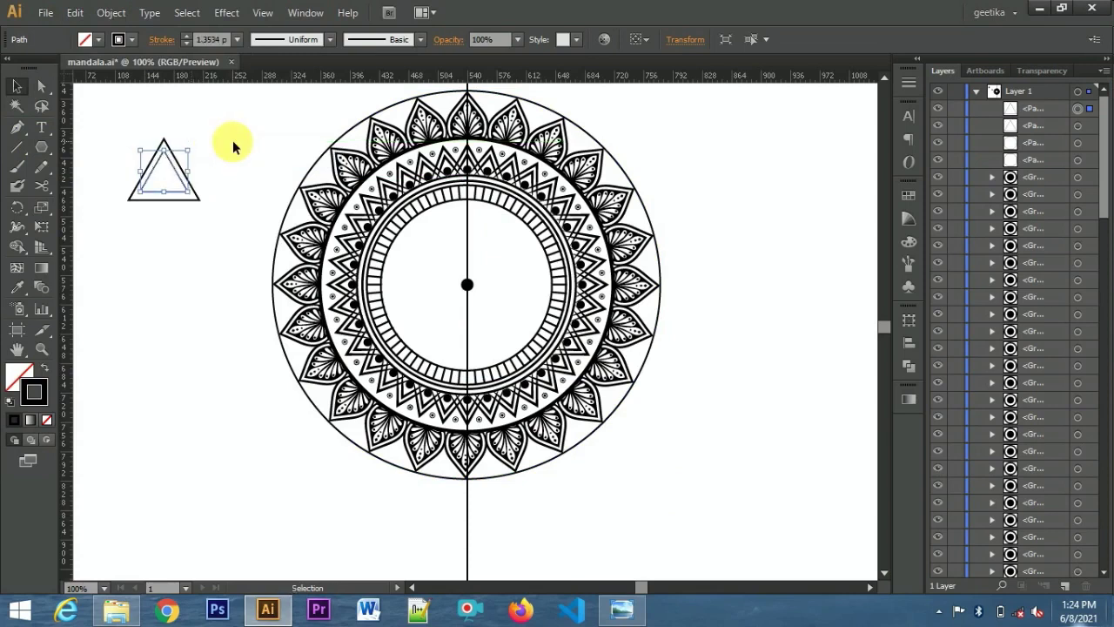
key(Down)
key(Down)
key(Down)
key(Down)
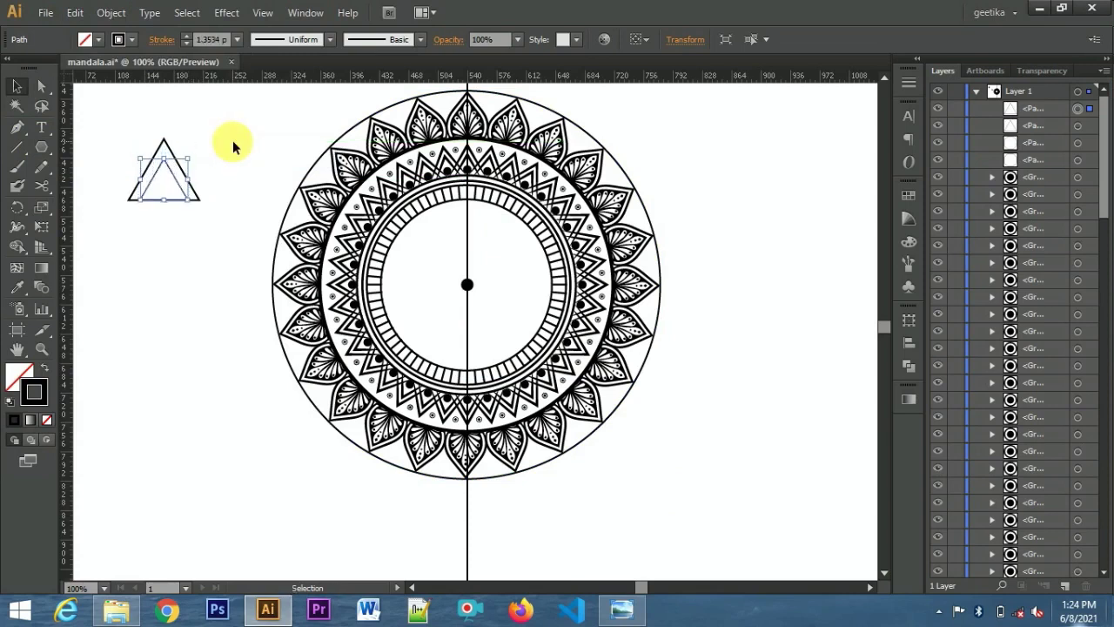
key(Down)
key(Down)
Paste a smallest triangle copy inside and fill it solid black.
click(250, 190)
click(179, 184)
click(75, 13)
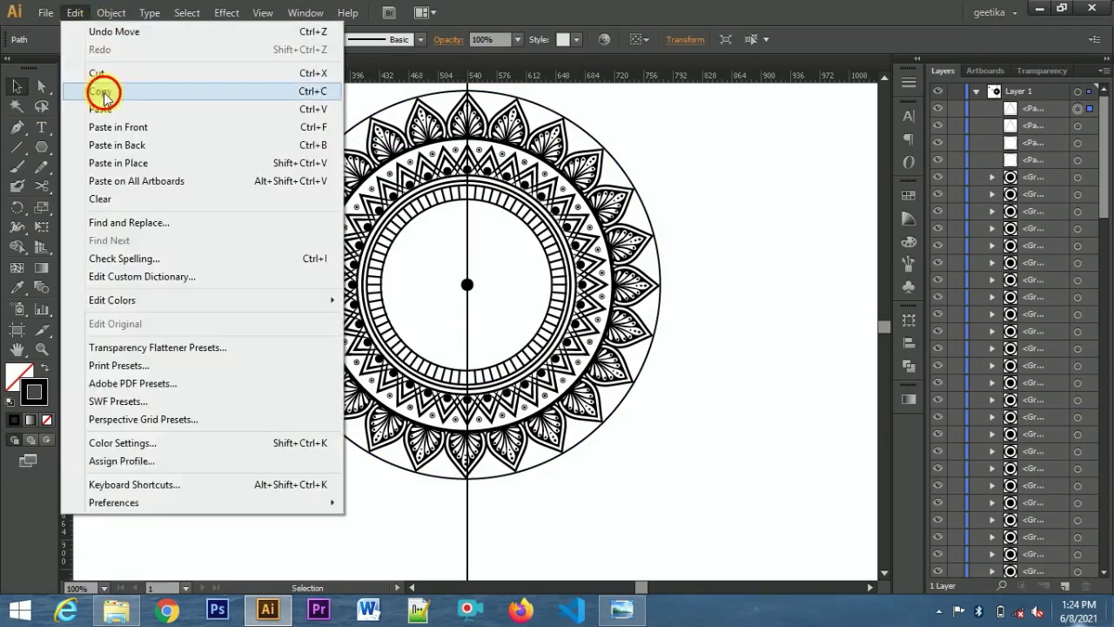
click(209, 168)
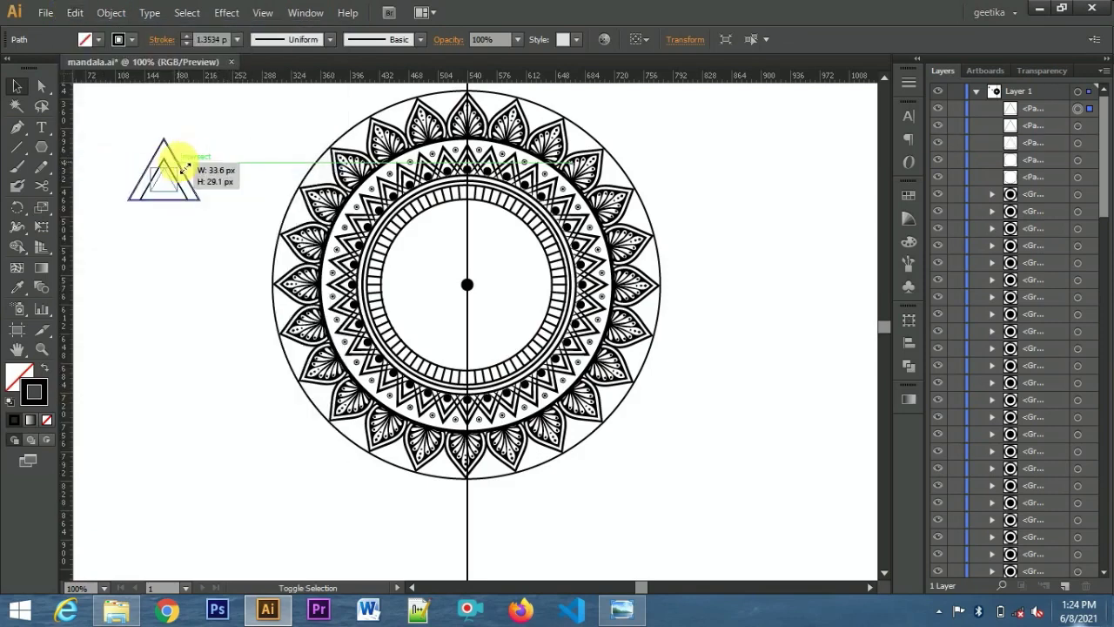
drag(191, 163, 178, 166)
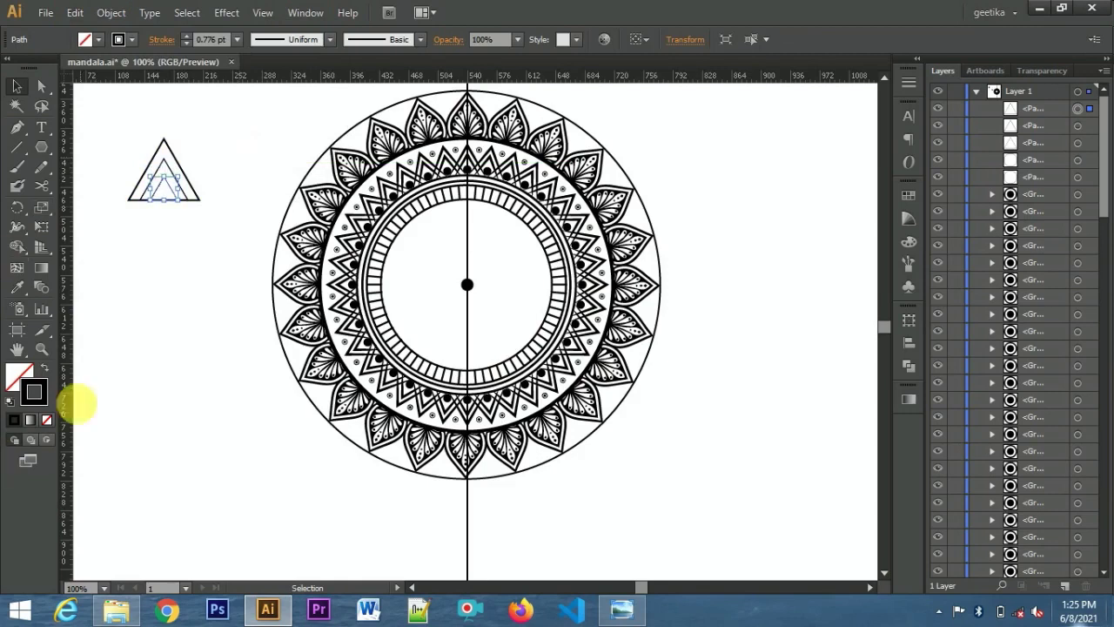
click(44, 369)
Set all the triangle outlines to 3 pt and select the whole triangle motif.
drag(137, 131, 199, 211)
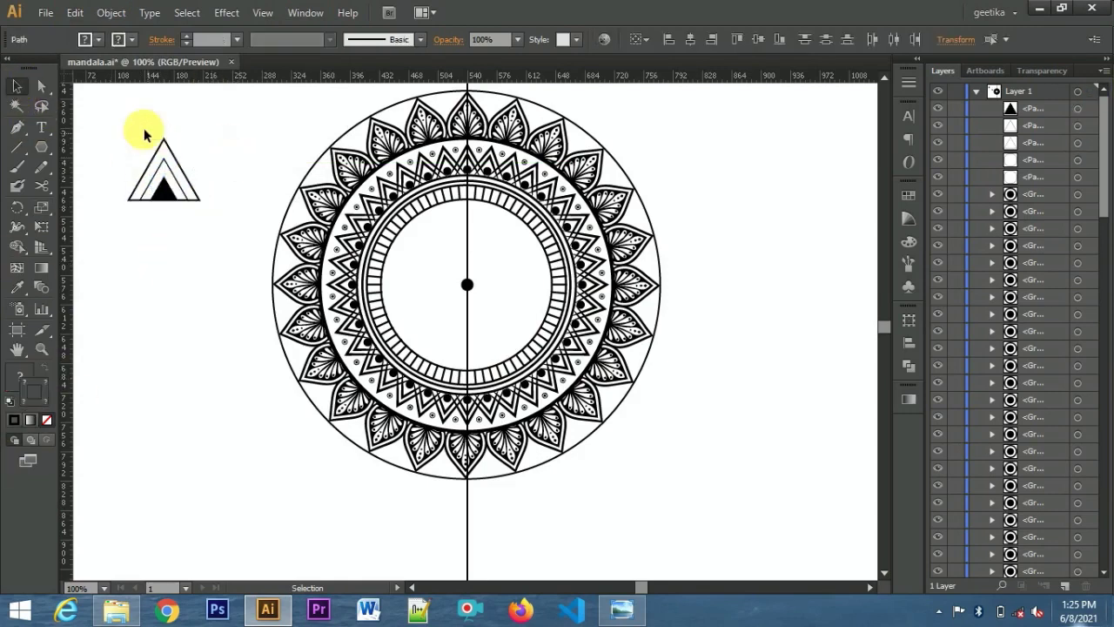
click(237, 39)
click(249, 145)
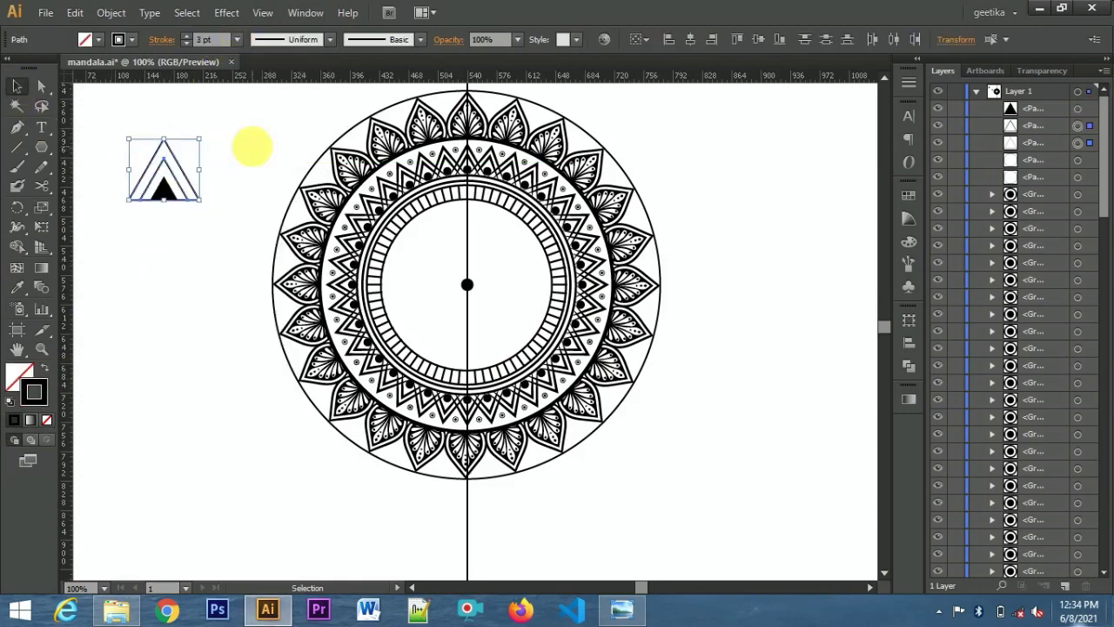
click(237, 202)
click(187, 196)
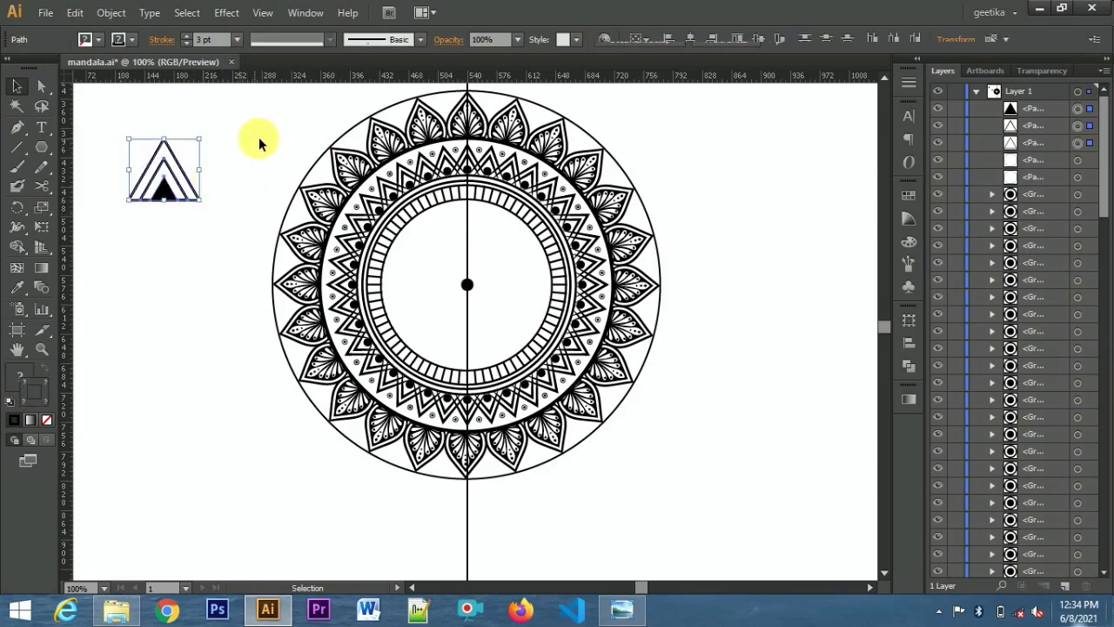
drag(258, 139, 280, 255)
key(ctrl+equal)
key(ctrl+equal)
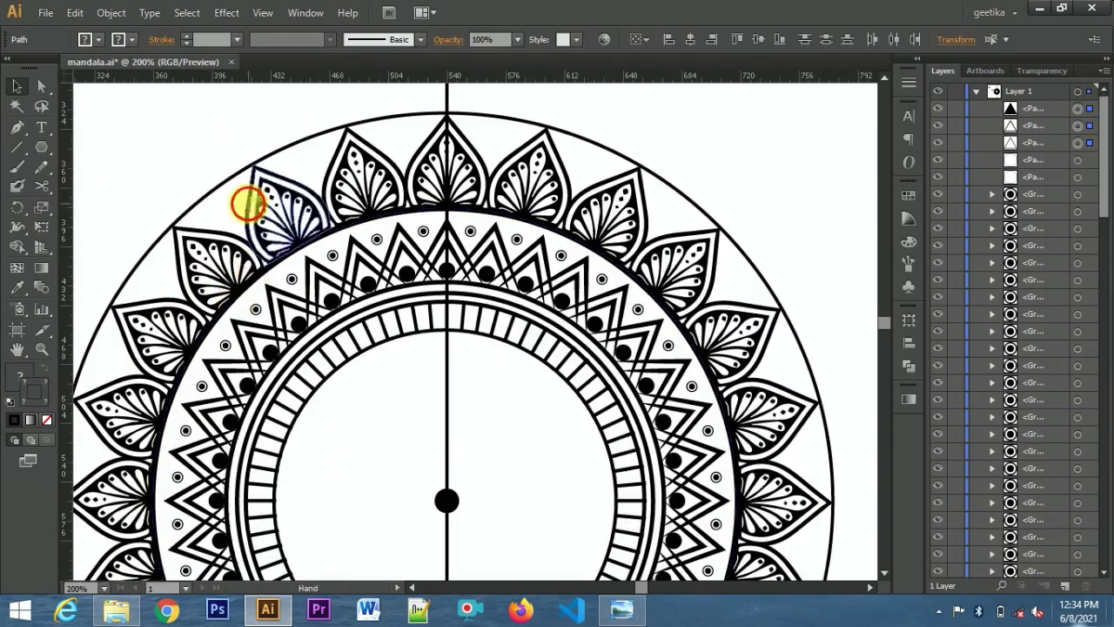
click(484, 366)
drag(318, 318, 500, 474)
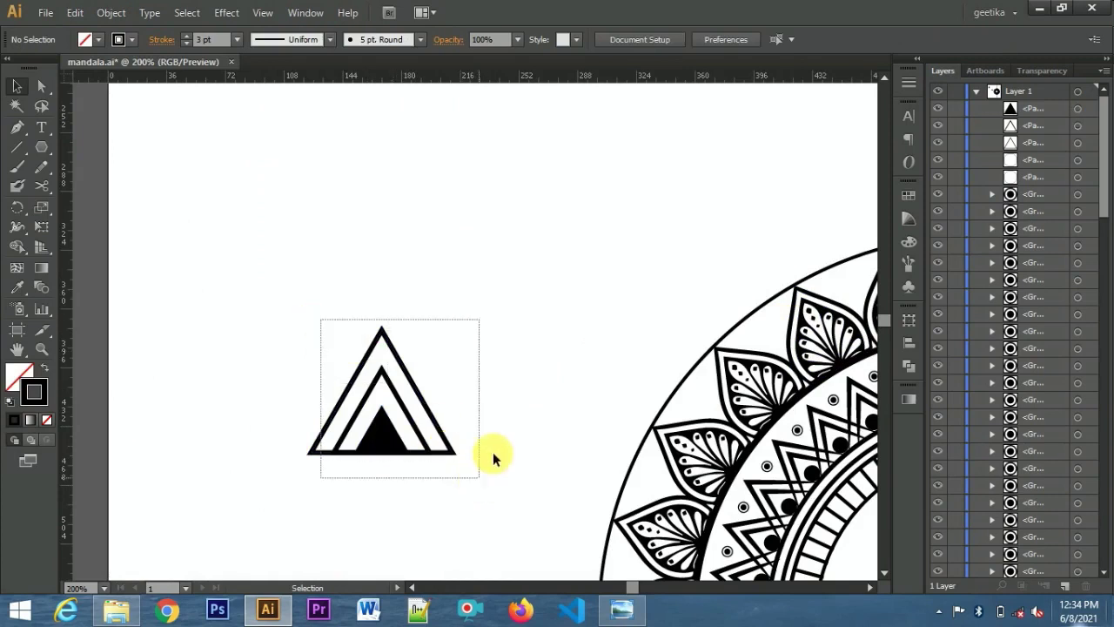
scroll(360, 356, right, 5)
key(ctrl+minus)
key(ctrl+minus)
Group the triangle parts, move the group to the mandala's top and shrink it into place.
drag(372, 296, 224, 286)
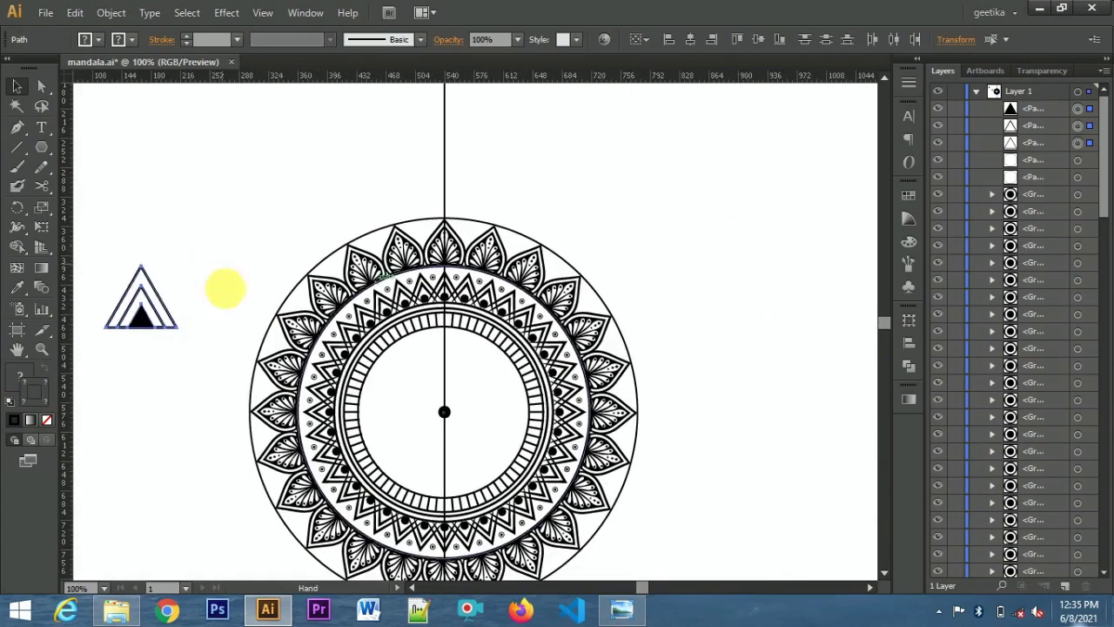
click(112, 12)
click(132, 73)
drag(121, 333, 444, 216)
drag(479, 158, 491, 177)
key(Down)
key(Down)
key(Down)
key(Down)
key(Down)
key(Down)
key(Down)
key(Down)
key(Down)
key(Down)
key(Down)
key(Down)
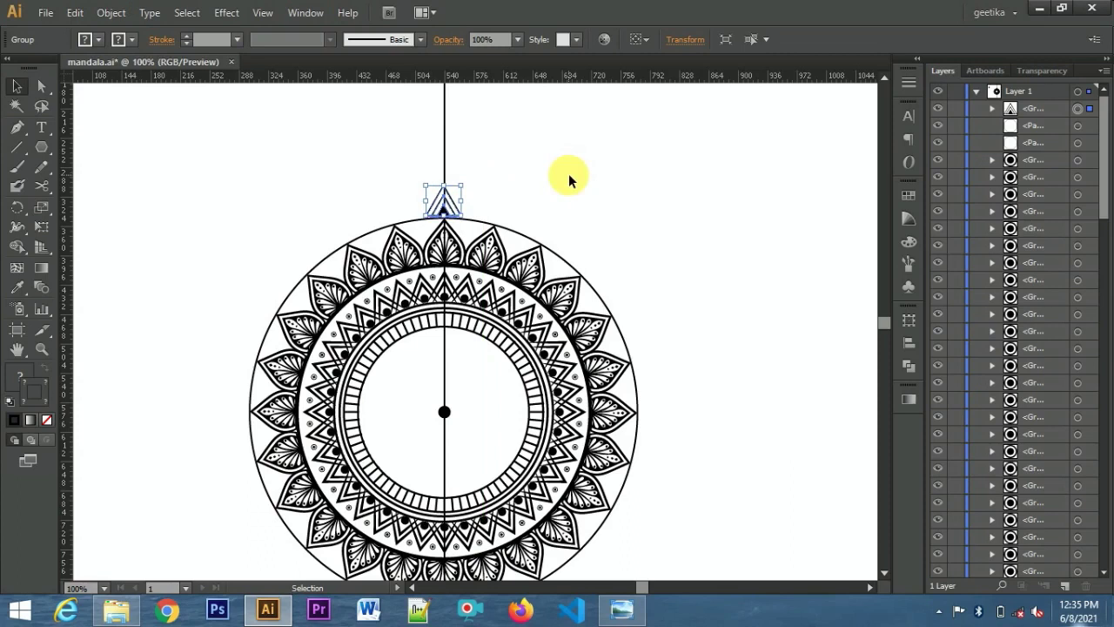
key(Down)
key(Down)
Give the outermost circle a 3 pt stroke and check the triangle sits at top centre.
click(342, 244)
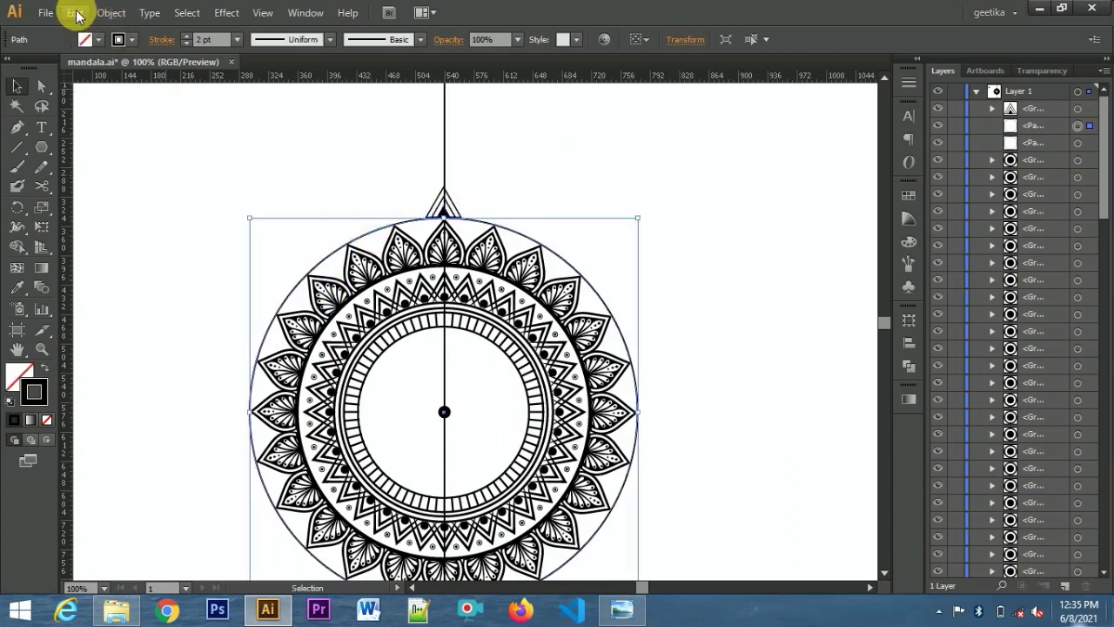
click(236, 40)
click(256, 152)
click(580, 186)
key(ctrl+plus)
key(ctrl+plus)
mouse_move(525, 162)
mouse_down()
mouse_move(636, 199)
mouse_move(618, 220)
mouse_up()
click(612, 218)
key(ctrl+minus)
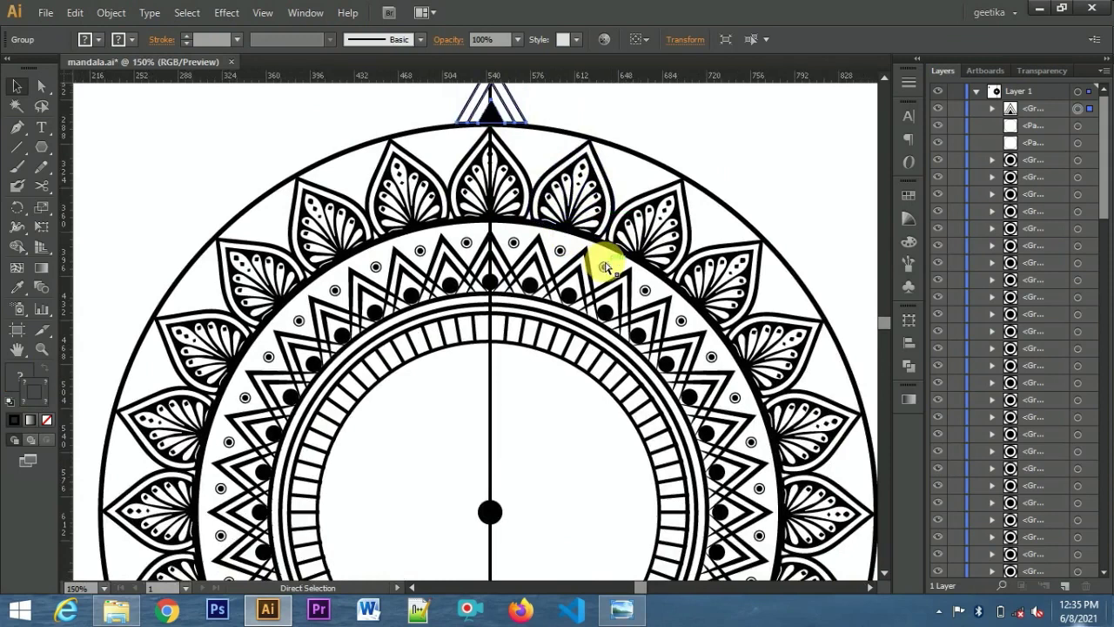
key(ctrl+minus)
key(ctrl+minus)
Copy the triangle around the mandala centre at 10° steps to form a spike ring.
key(r)
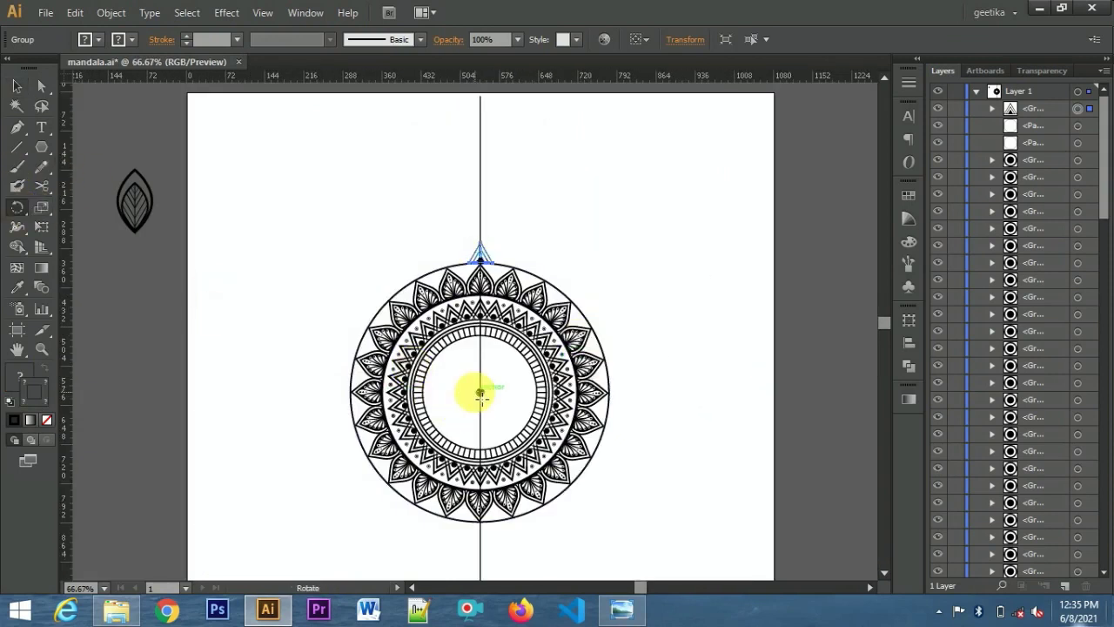
alt+click(481, 393)
text(10)
click(661, 316)
key(ctrl+d)
key(ctrl+d)
key(ctrl+d)
key(ctrl+d)
key(ctrl+d)
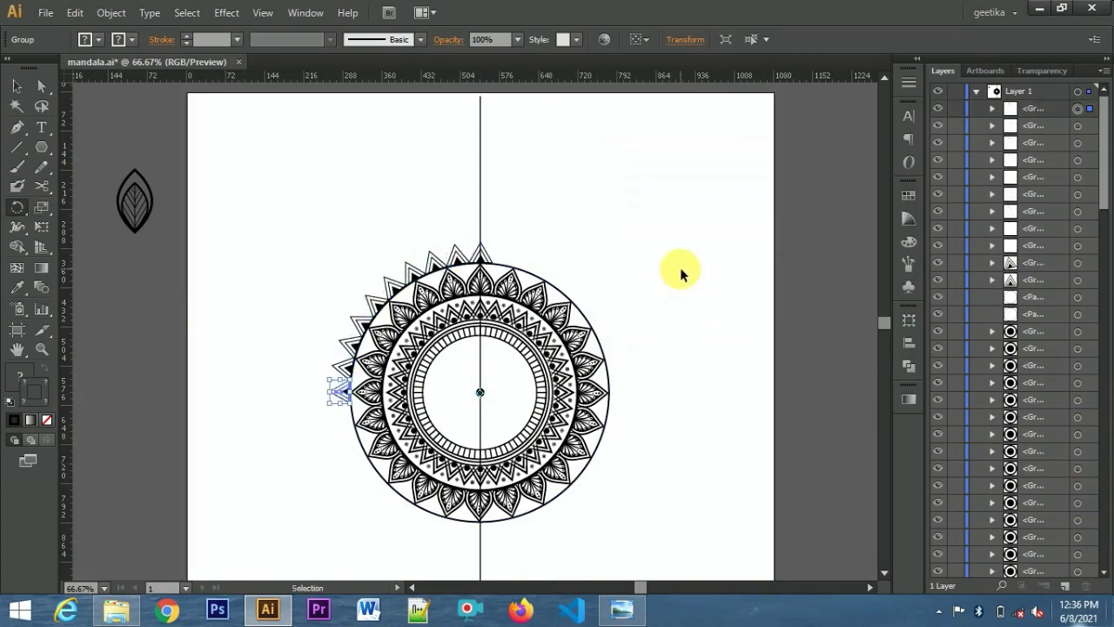
key(ctrl+d)
key(ctrl+d)
key(ctrl+d)
key(ctrl+d)
key(ctrl+d)
Reflect the top triangle horizontally so it points downward over its neighbour.
key(ctrl+plus)
key(ctrl+plus)
click(363, 171)
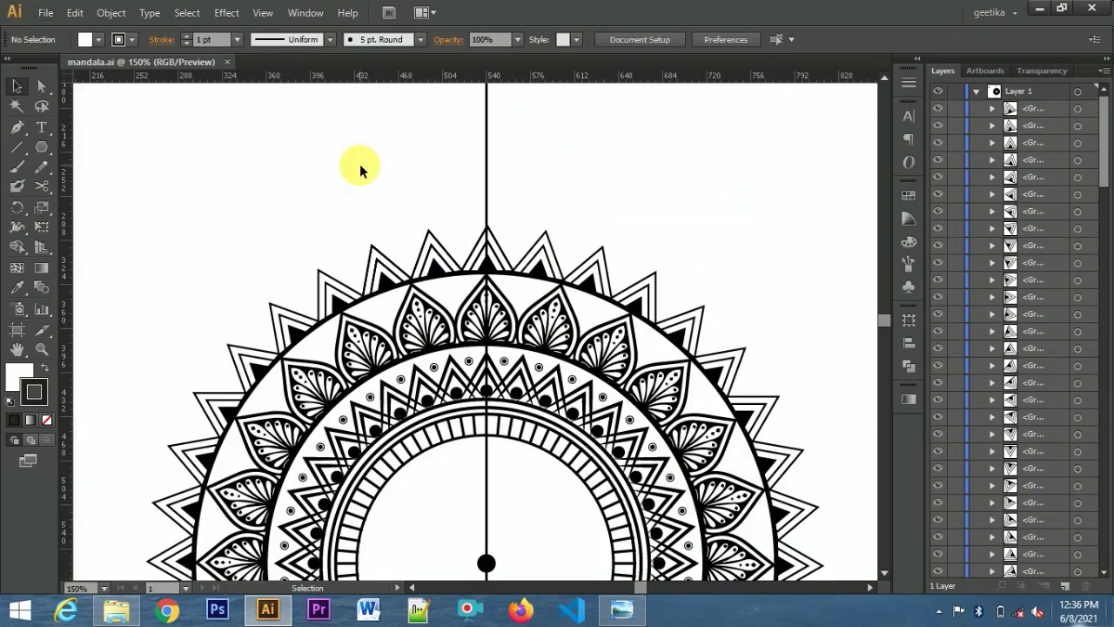
click(510, 263)
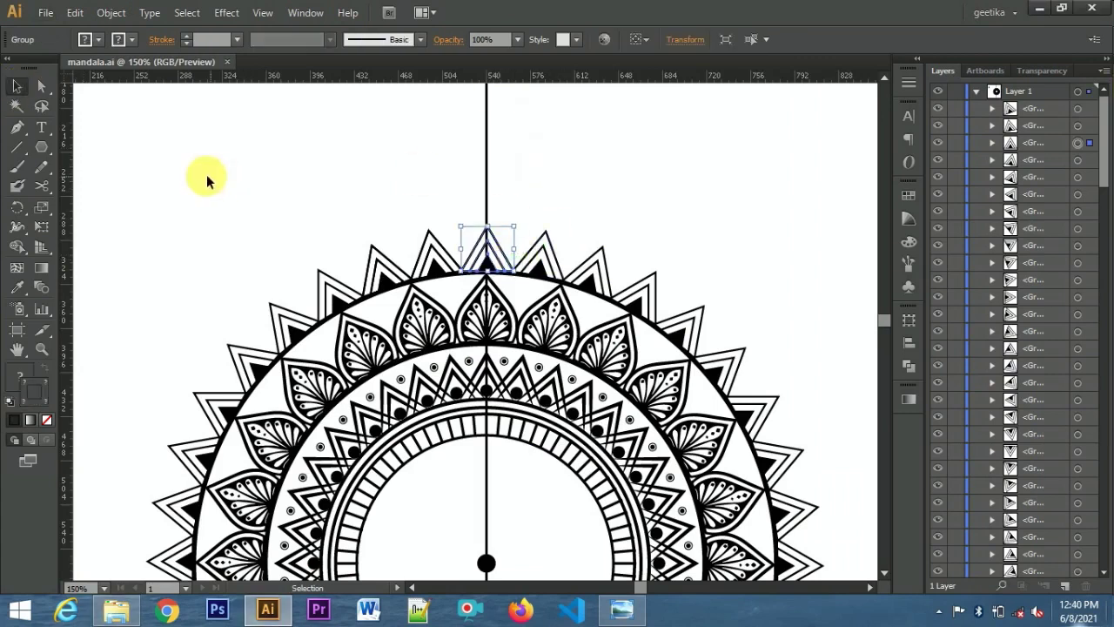
right_click(489, 264)
mouse_move(540, 377)
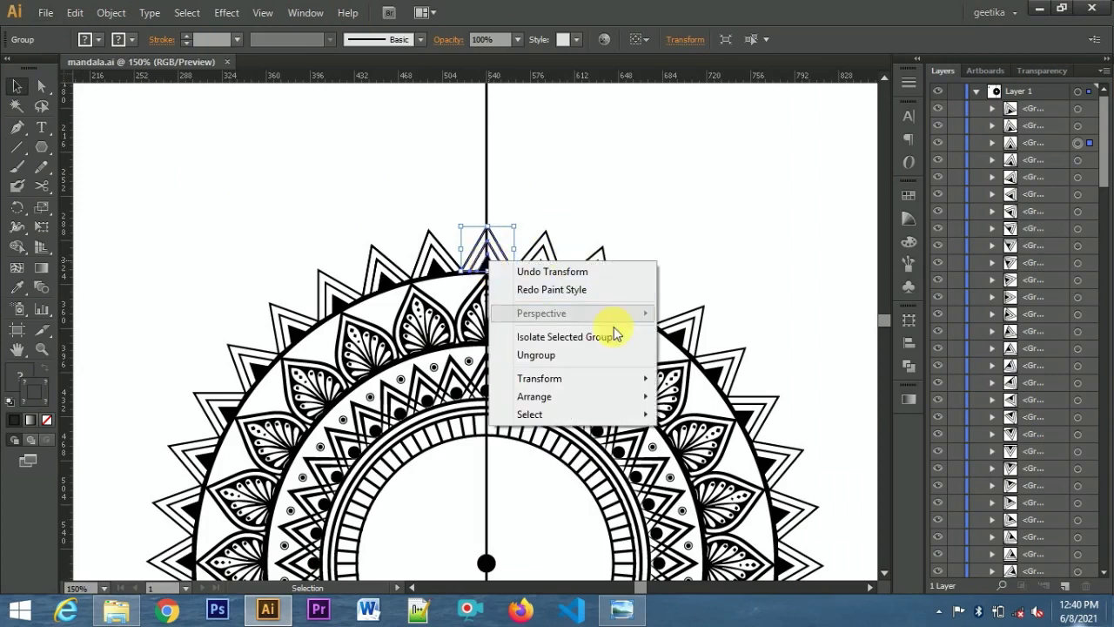
click(731, 366)
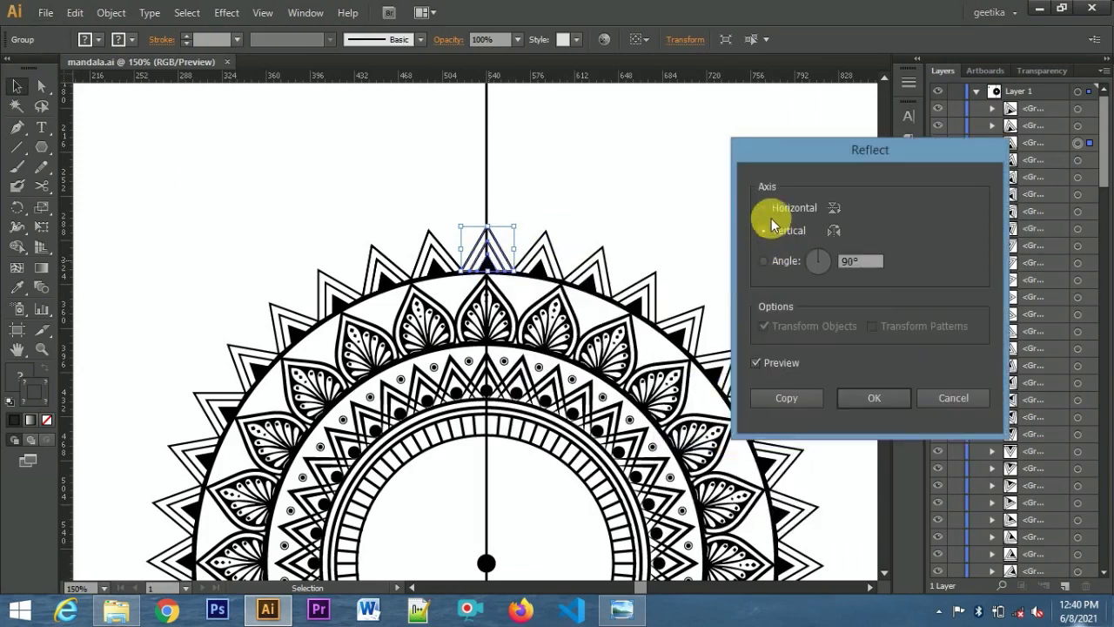
click(766, 208)
click(873, 398)
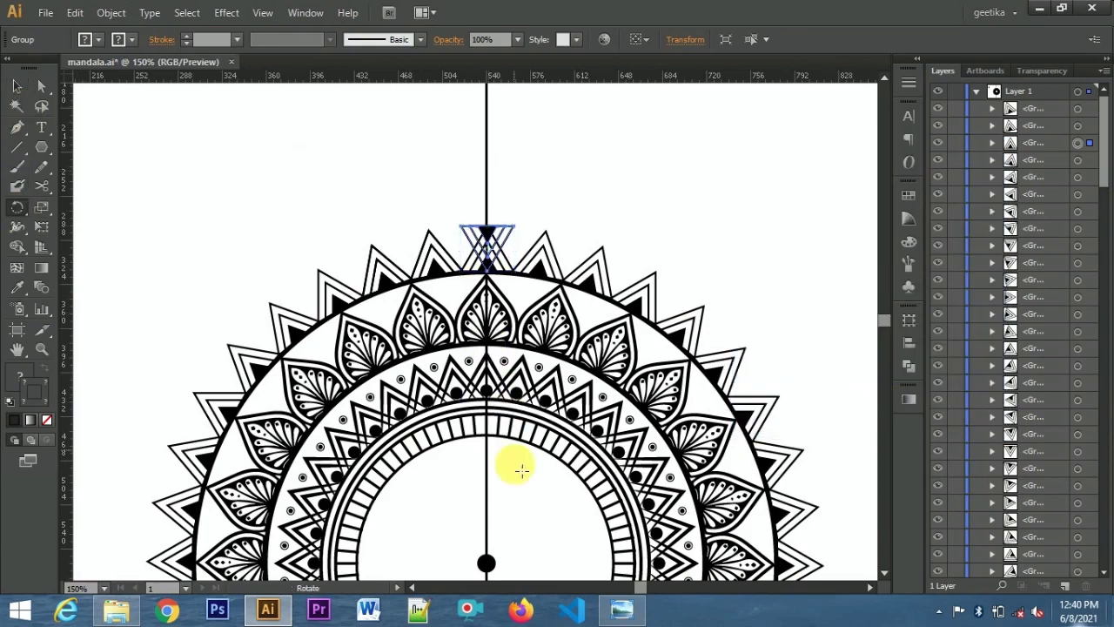
key(ctrl+minus)
key(ctrl+minus)
Copy the flipped triangle at 10° steps around the centre to fill the spike gaps.
drag(509, 469, 505, 367)
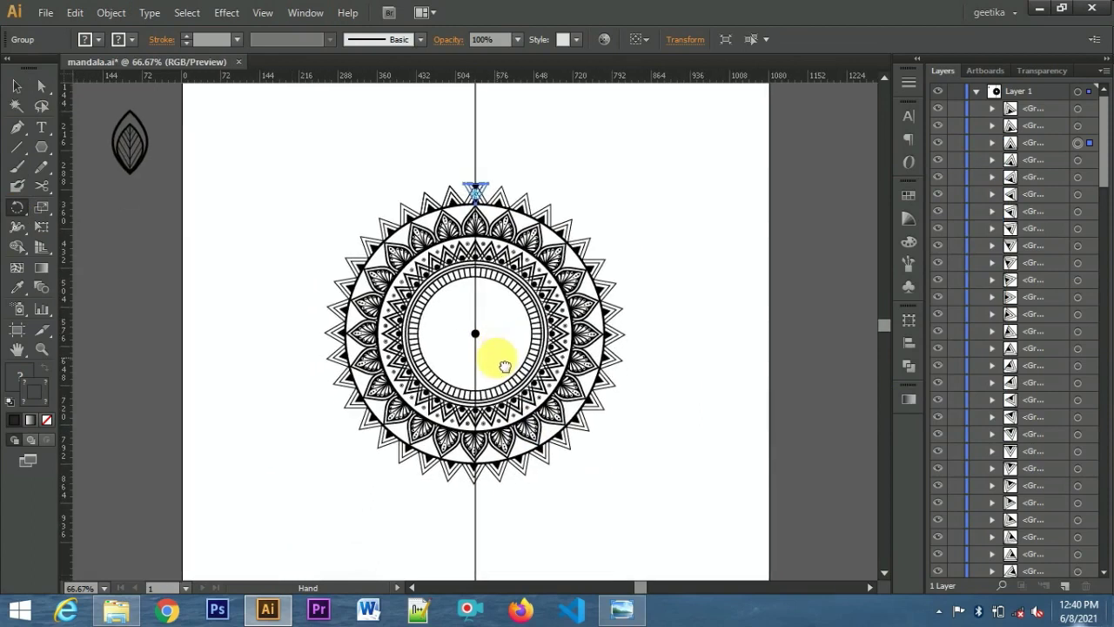
alt+click(474, 334)
click(666, 316)
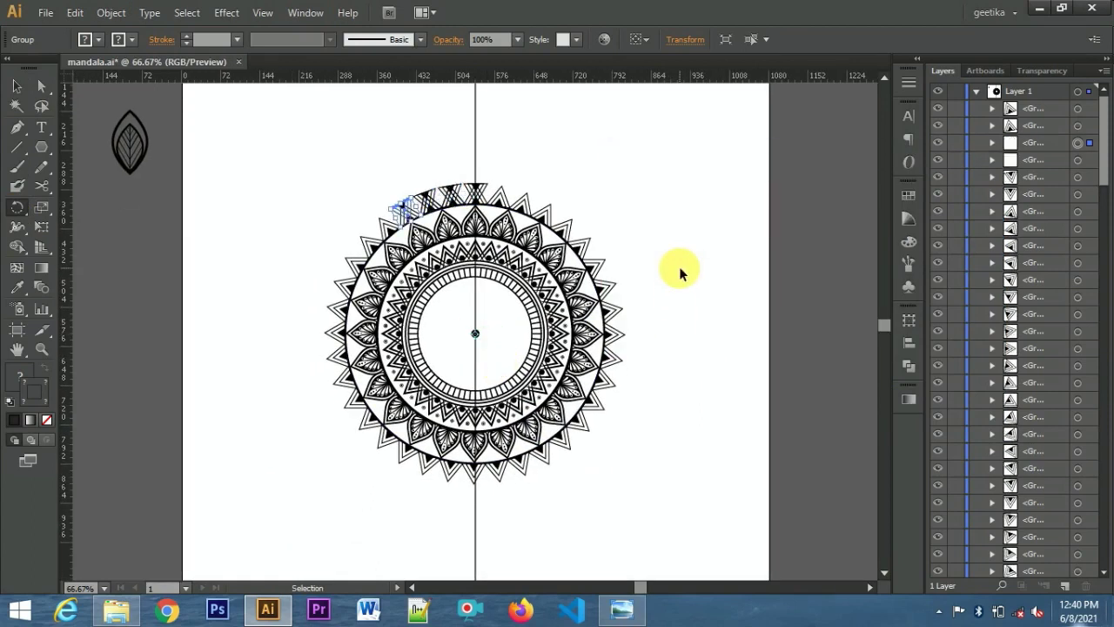
key(ctrl+d)
key(ctrl+d)
key(ctrl+d)
key(ctrl+d)
key(ctrl+d)
key(ctrl+d)
key(ctrl+d)
key(ctrl+d)
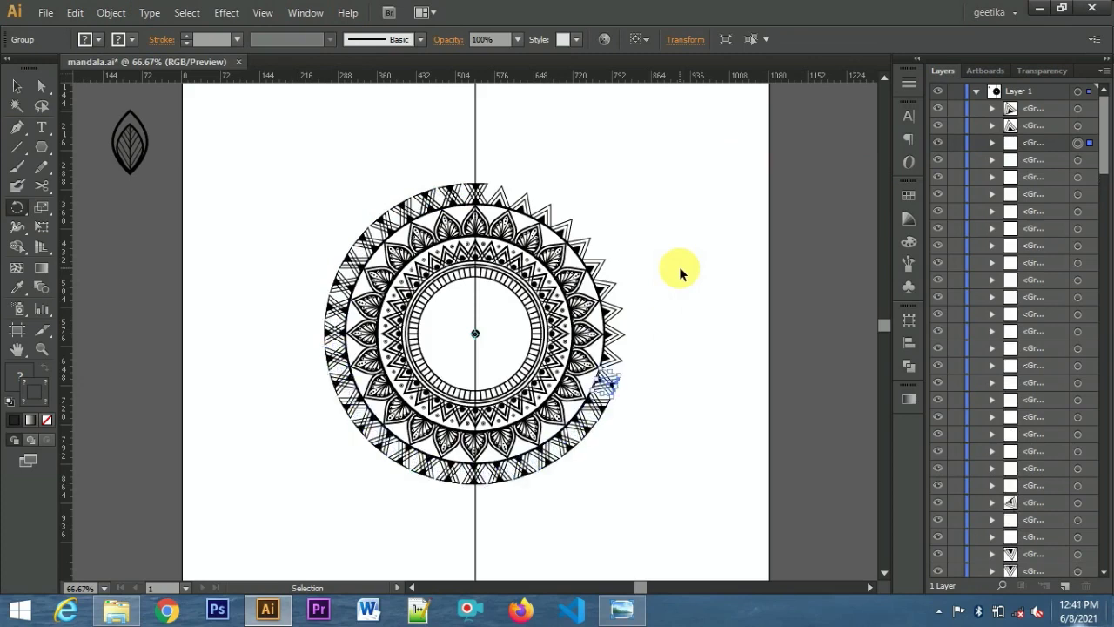
key(ctrl+d)
key(ctrl+d)
Select outer-band elements in the Layers panel.
click(17, 86)
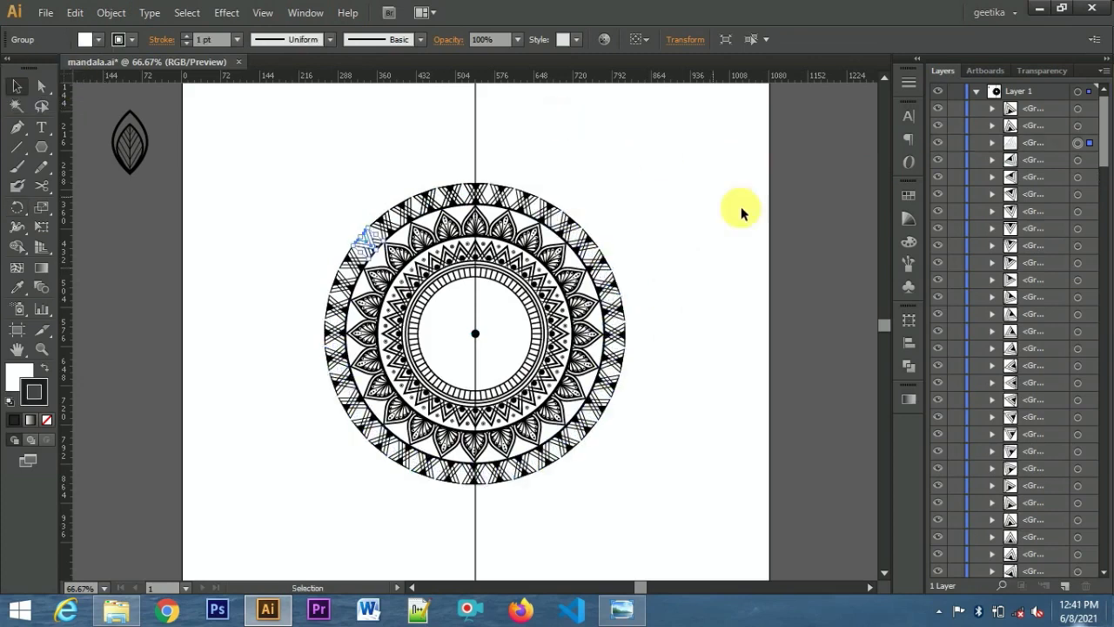
click(794, 227)
shift+click(1088, 161)
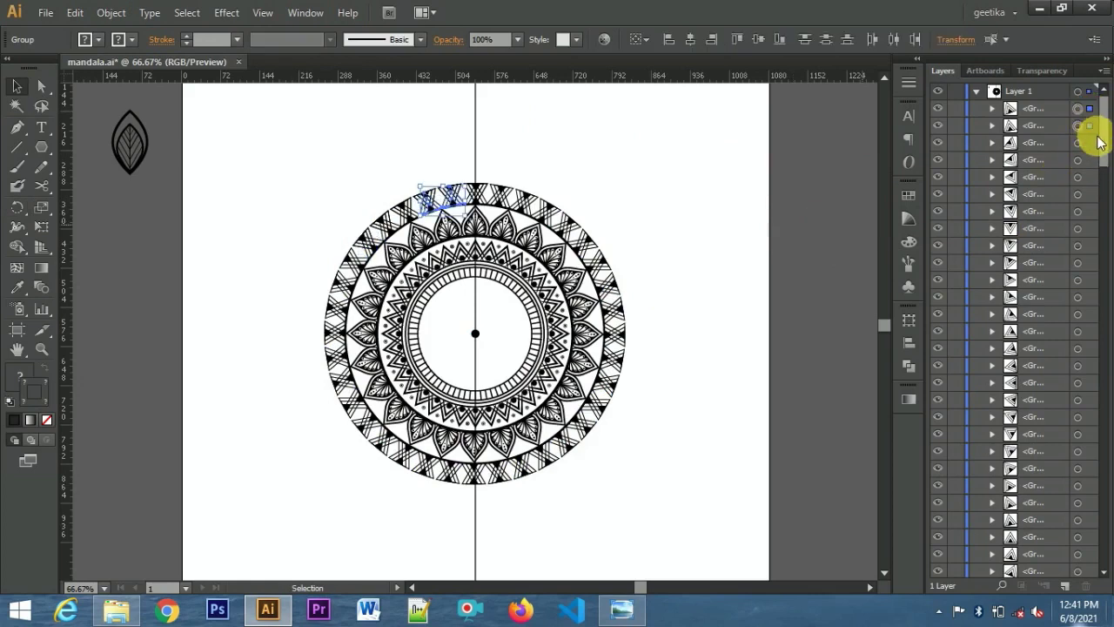
shift+click(1089, 126)
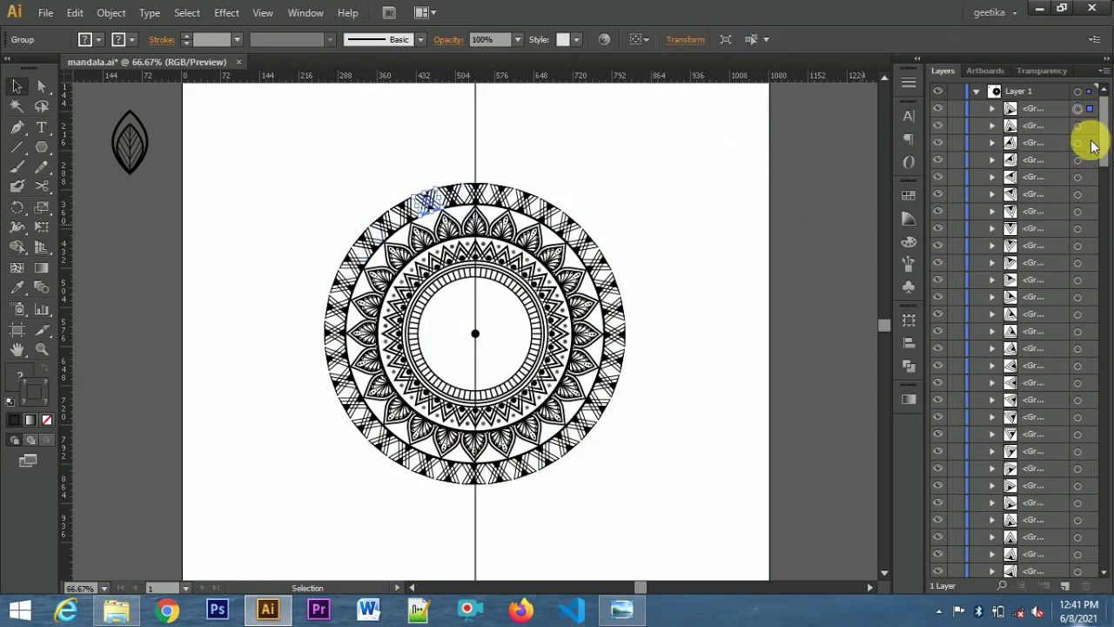
Select every outer-band triangle row in the Layers panel.
drag(1094, 146, 1089, 217)
mouse_move(1094, 249)
mouse_down()
mouse_move(1093, 572)
mouse_move(1095, 541)
mouse_up()
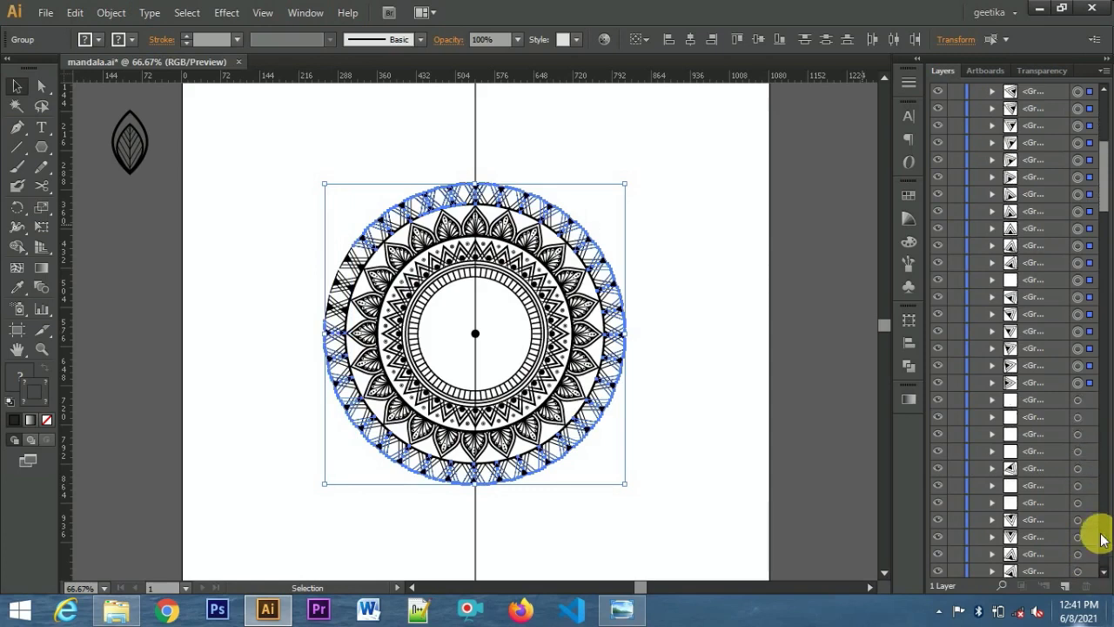
drag(1093, 572, 1090, 412)
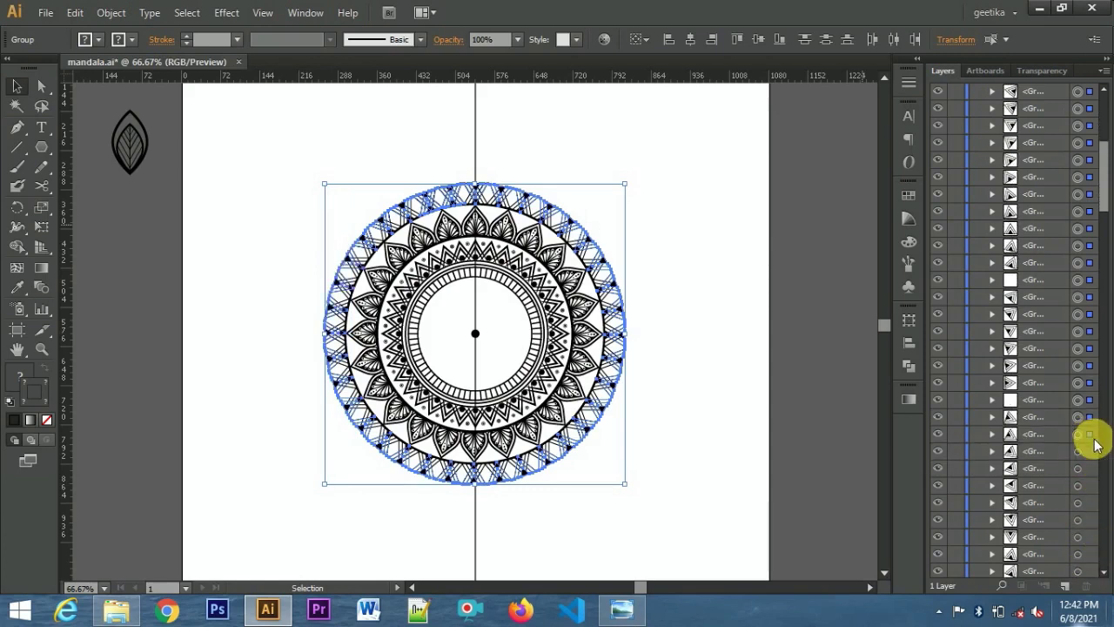
drag(1101, 179, 1098, 113)
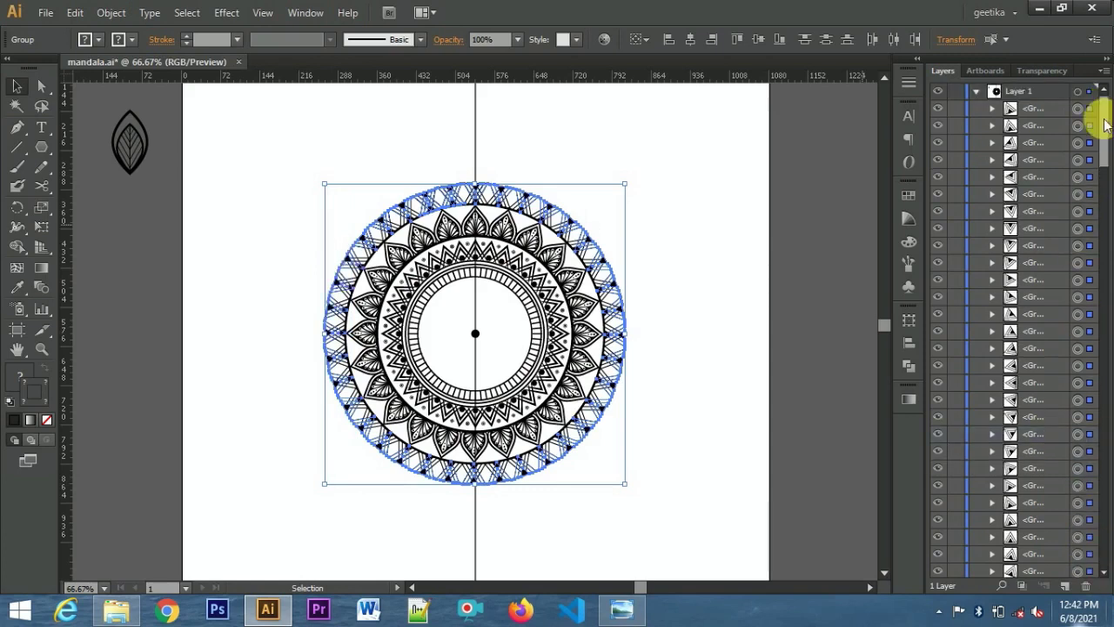
click(1054, 103)
Group the outer band and rotate it by about -4°.
key(ctrl+g)
drag(637, 180, 661, 191)
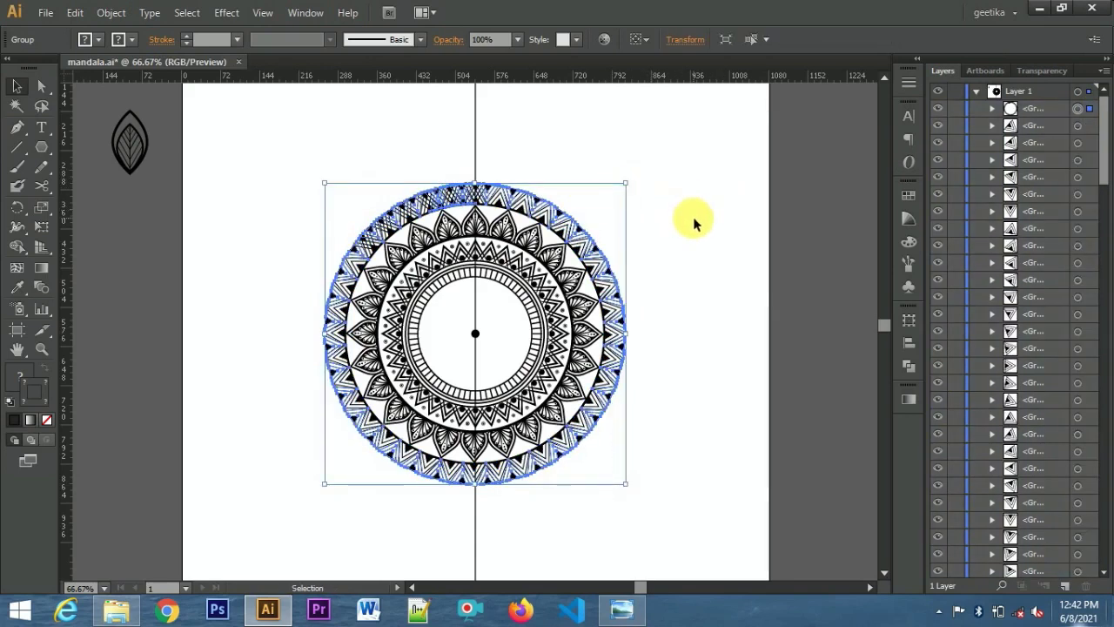
click(816, 394)
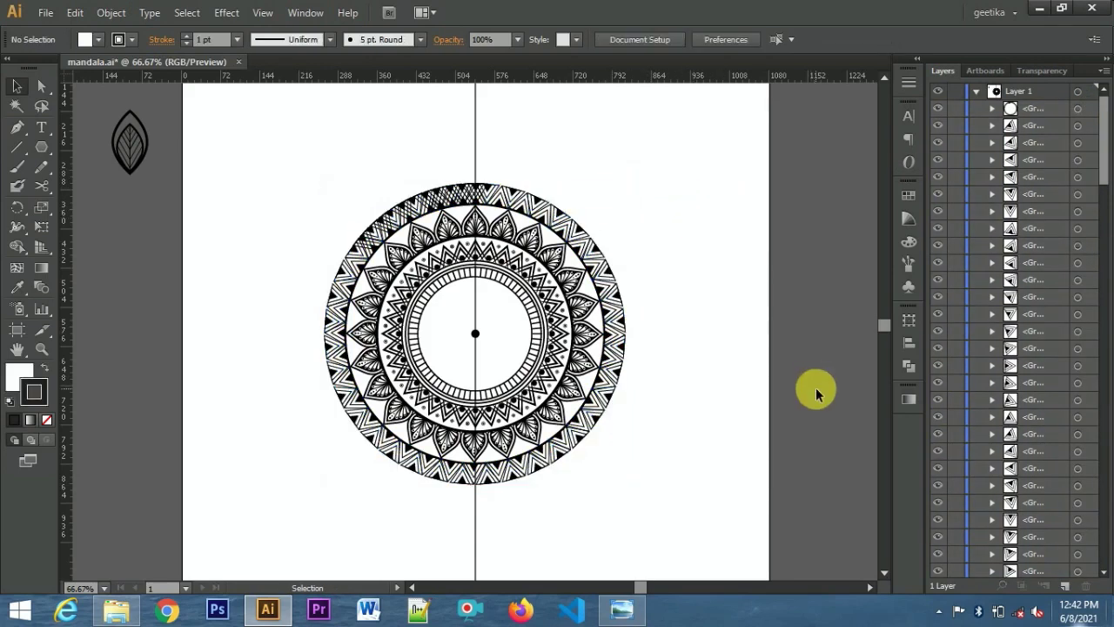
Expand the group in Layers and zoom to 300% on the top of the outer band.
click(992, 108)
click(1088, 126)
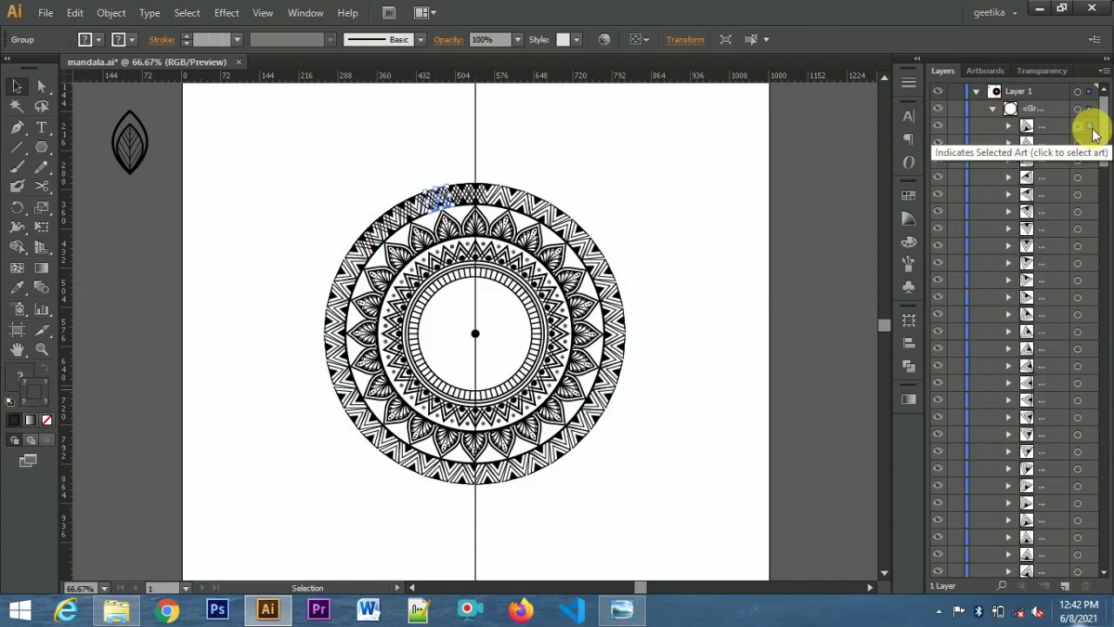
click(1089, 128)
click(1090, 128)
key(ctrl+plus)
key(ctrl+plus)
key(ctrl+plus)
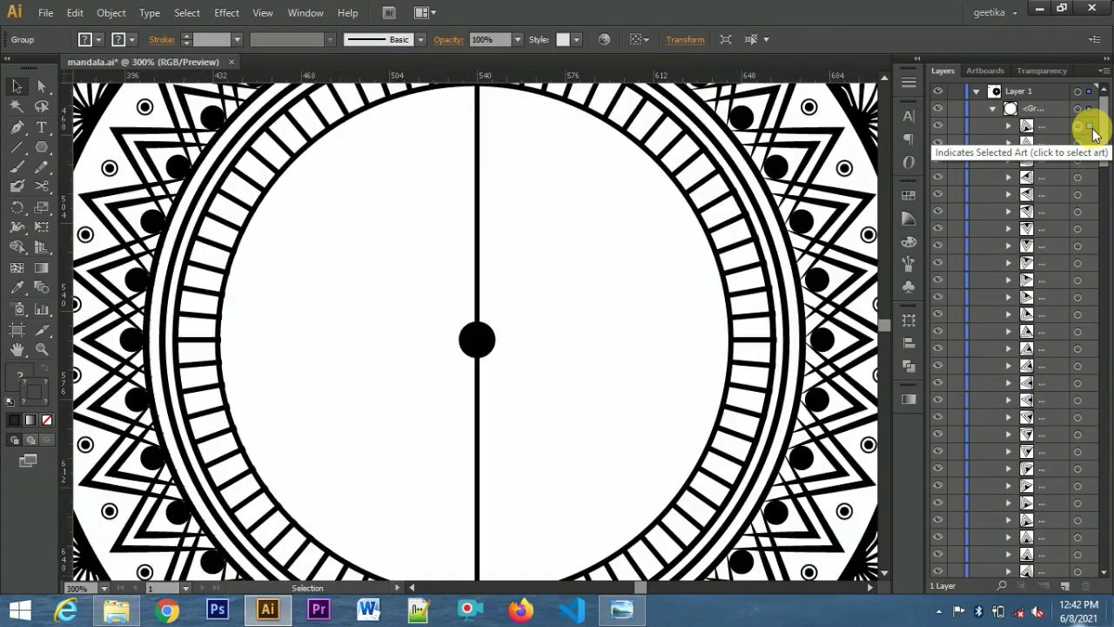
mouse_move(542, 386)
mouse_down()
mouse_move(515, 357)
mouse_move(427, 355)
mouse_up()
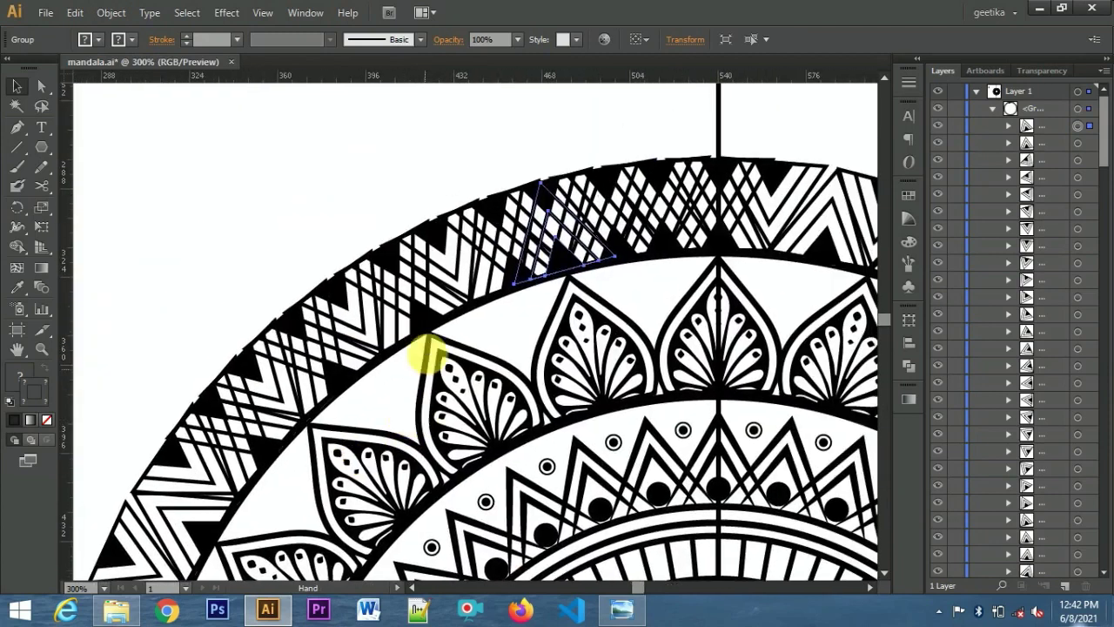
Ungroup the outer band into separate triangle groups, deleting then restoring the crosshatch lines.
click(469, 296)
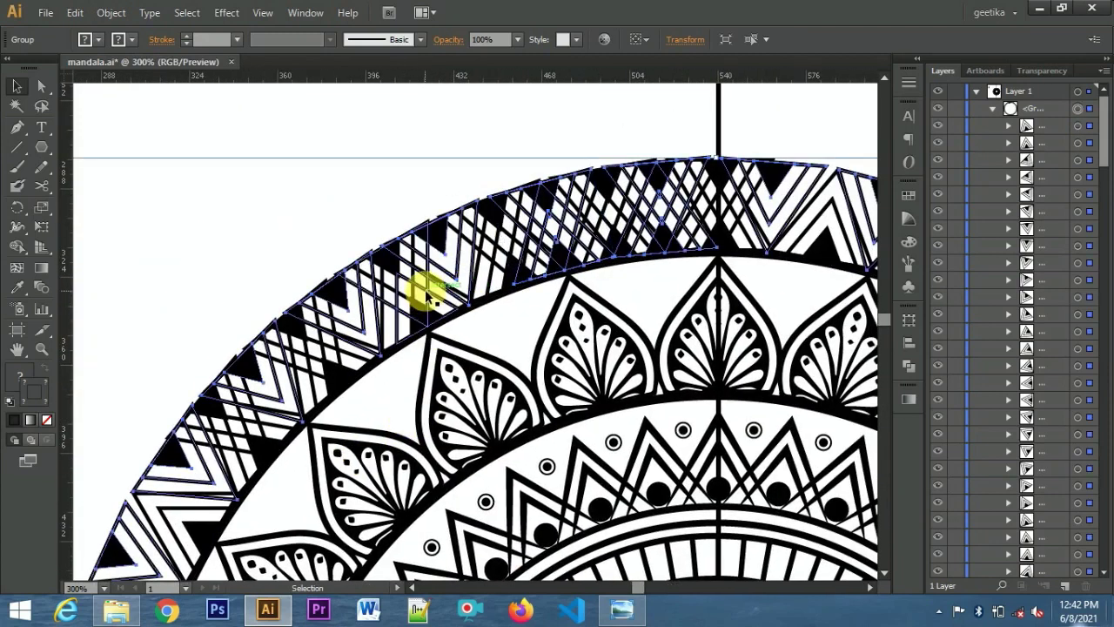
click(112, 12)
click(131, 92)
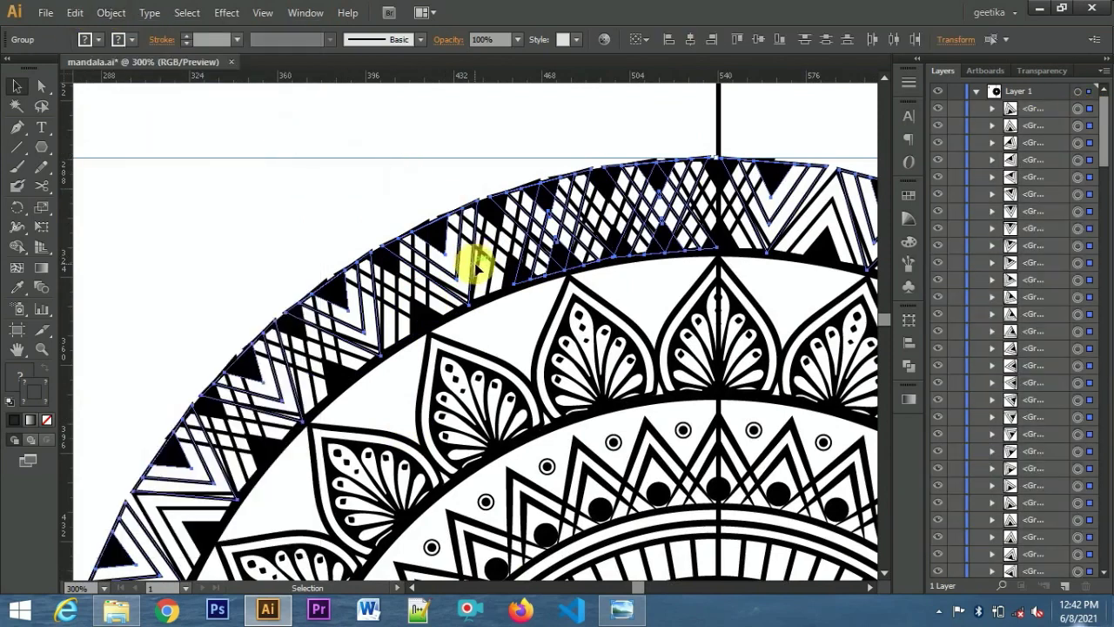
key(Delete)
key(a)
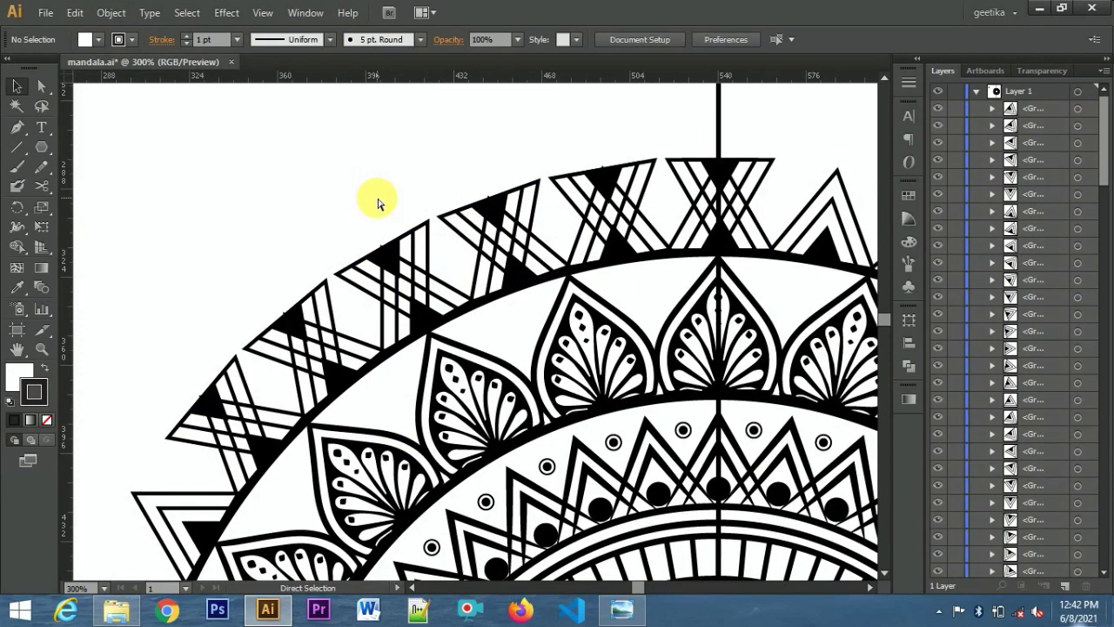
key(ctrl+z)
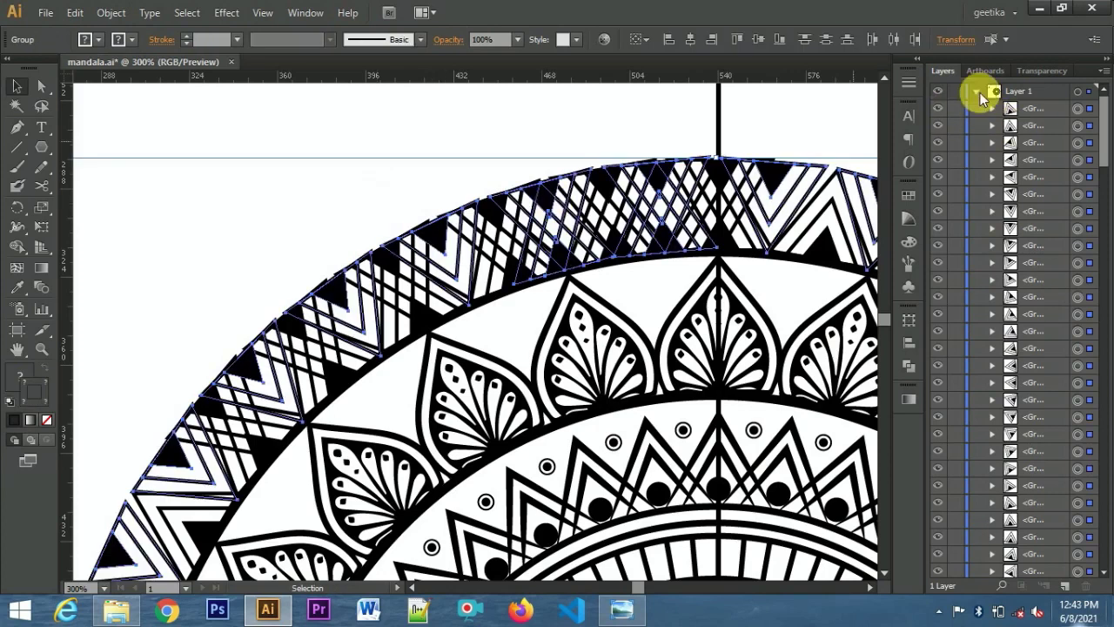
Inspect a lower-left zigzag group and zoom out to the whole artboard.
click(303, 229)
click(175, 496)
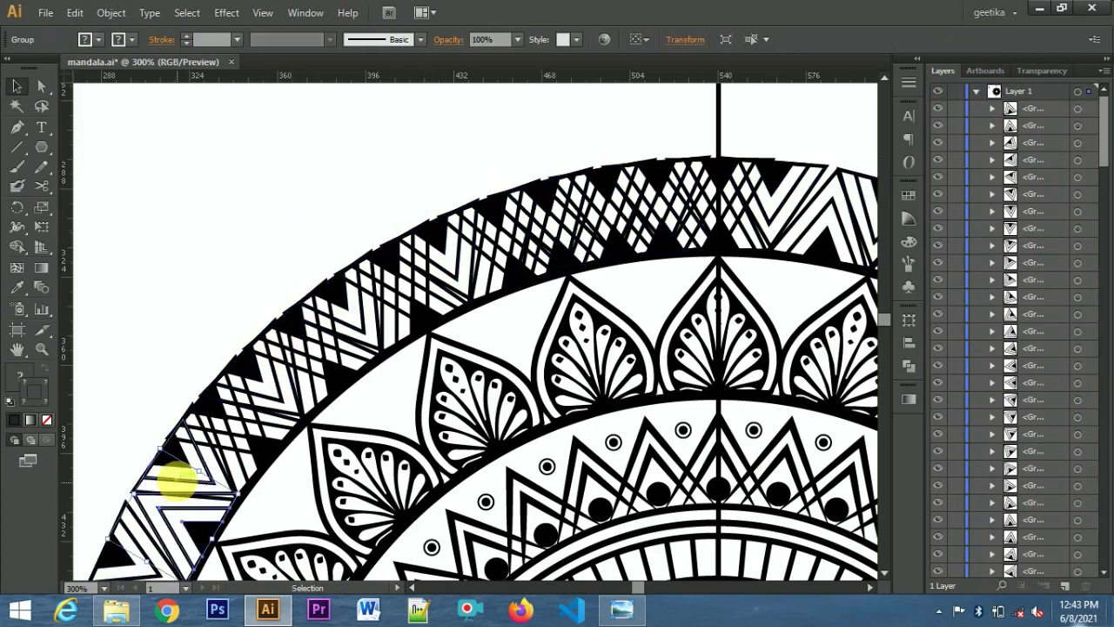
click(186, 291)
key(ctrl+minus)
key(ctrl+minus)
key(ctrl+minus)
key(ctrl+minus)
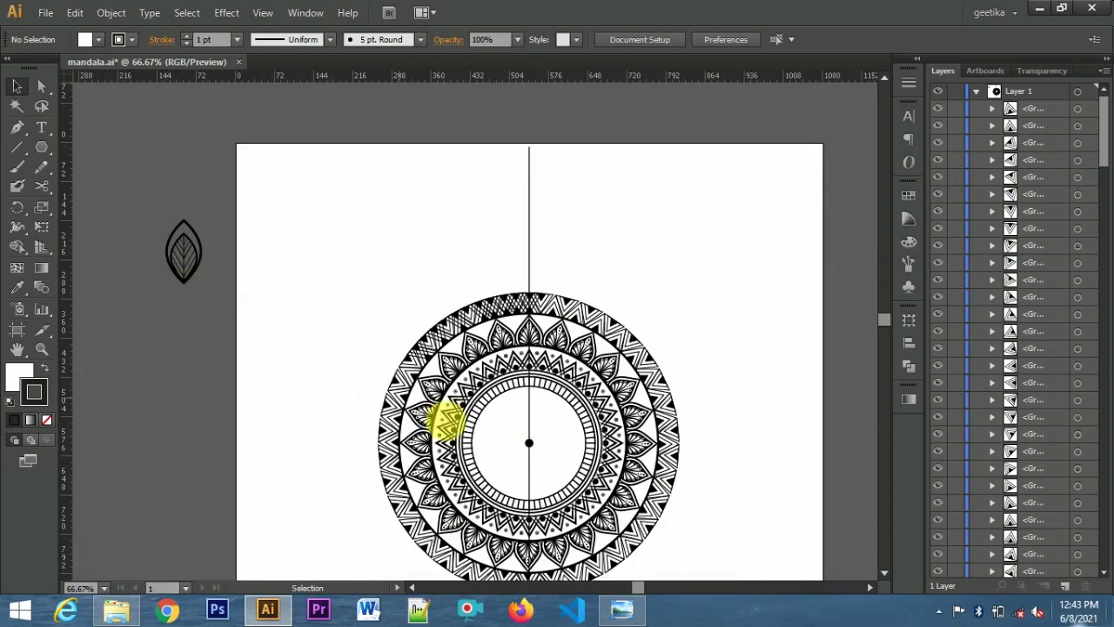
Copy the circle path and paste it in front.
scroll(249, 229, down, 3)
key(ctrl+plus)
key(ctrl+plus)
scroll(522, 233, up, 5)
scroll(523, 233, right, 3)
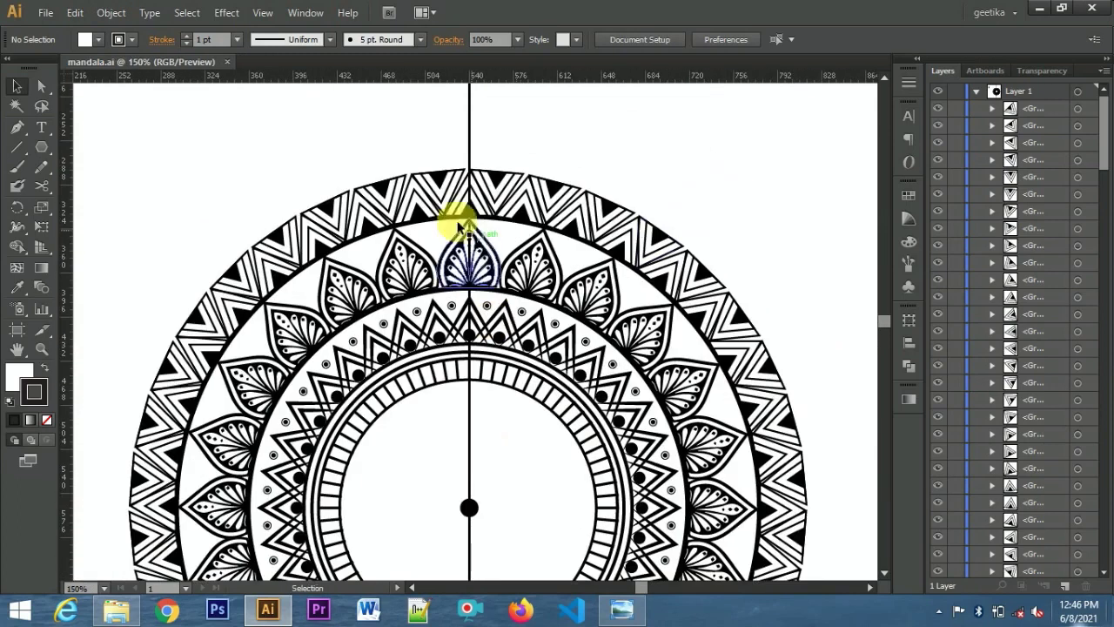
click(449, 223)
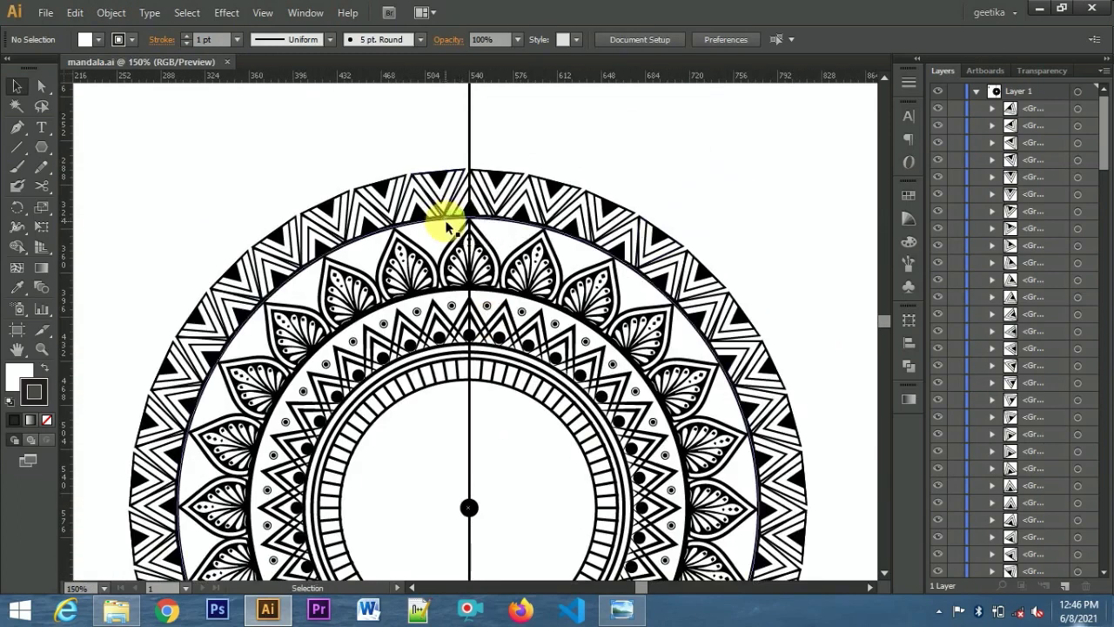
click(74, 13)
click(74, 16)
click(104, 124)
Enlarge the circle copy to about 551 px around the mandala and move the leaf onto the centre line.
drag(764, 221, 790, 186)
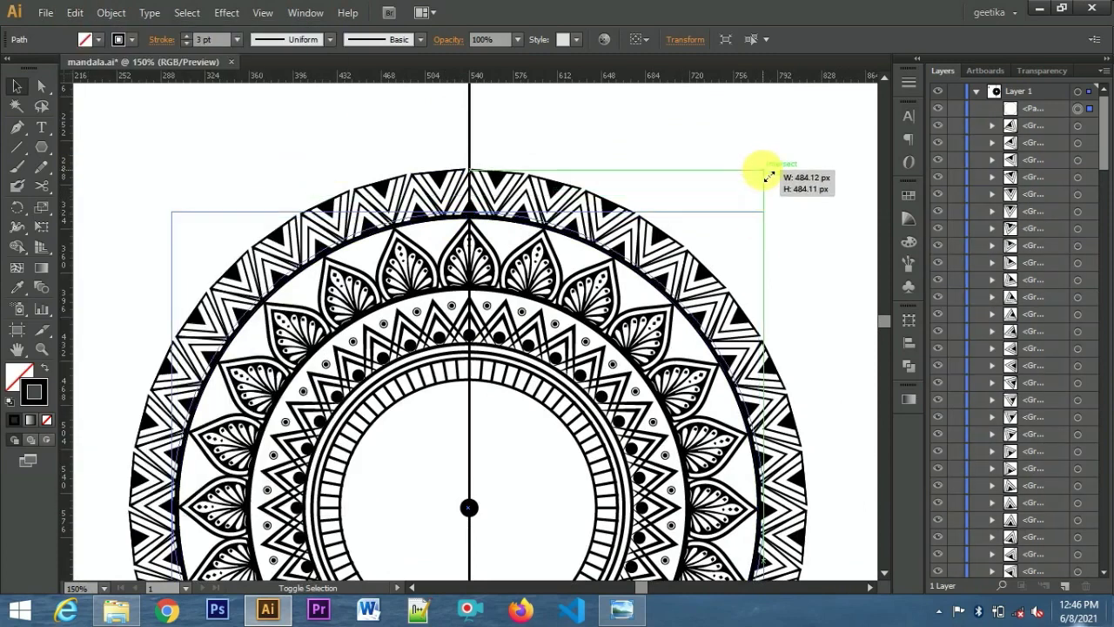
key(ctrl+minus)
key(ctrl+minus)
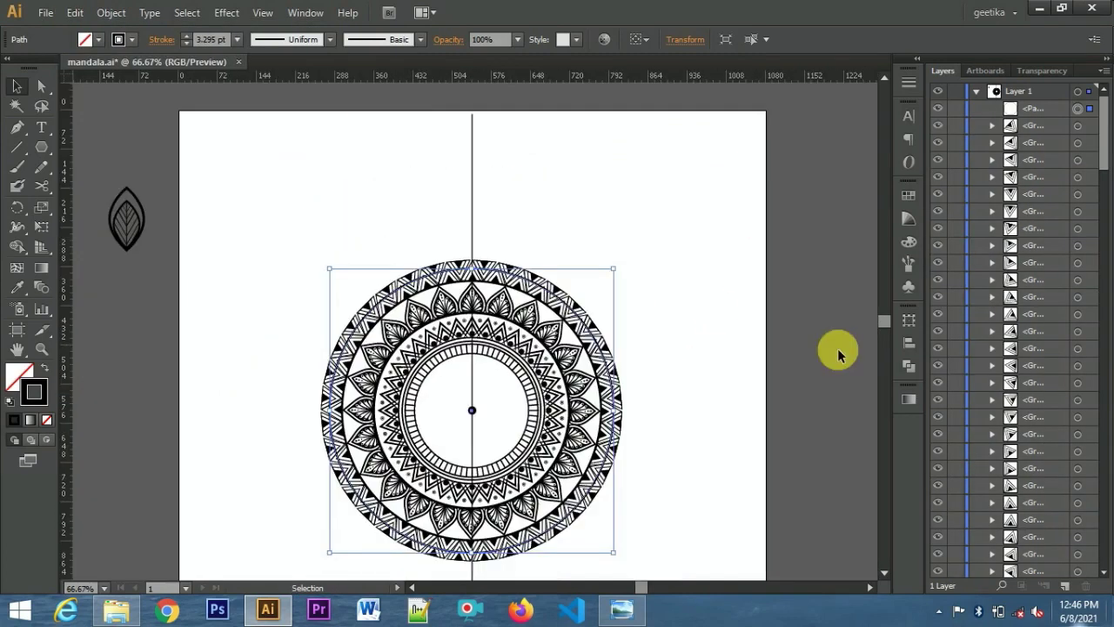
drag(614, 551, 621, 560)
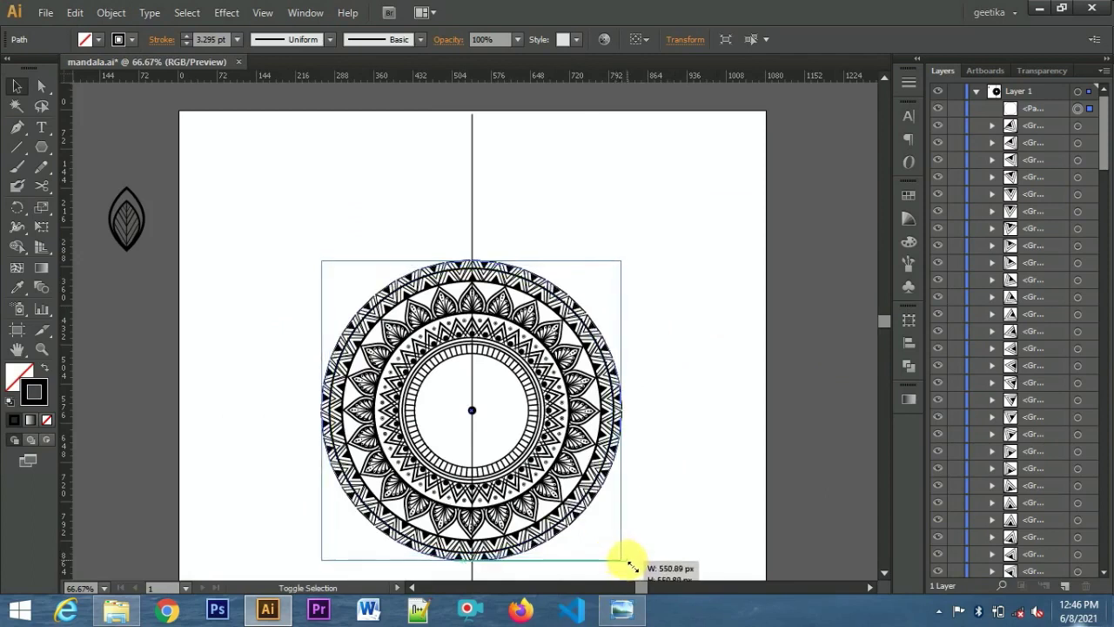
click(721, 431)
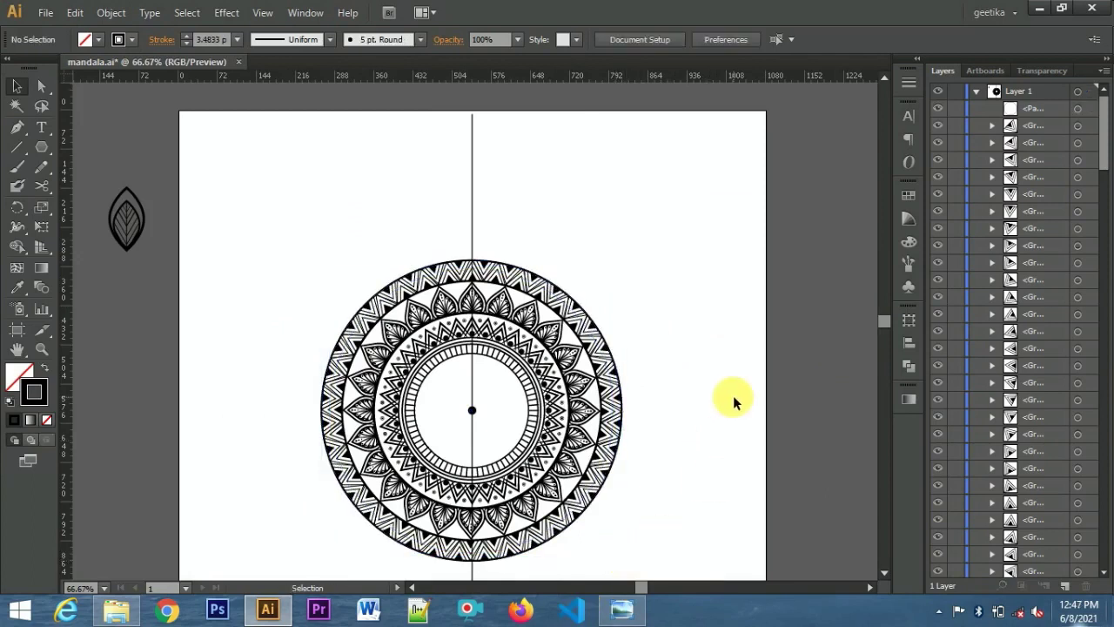
drag(122, 222, 472, 233)
Shrink the leaf proportionally and nudge it down to rest on the outer circle.
scroll(543, 249, up, 1)
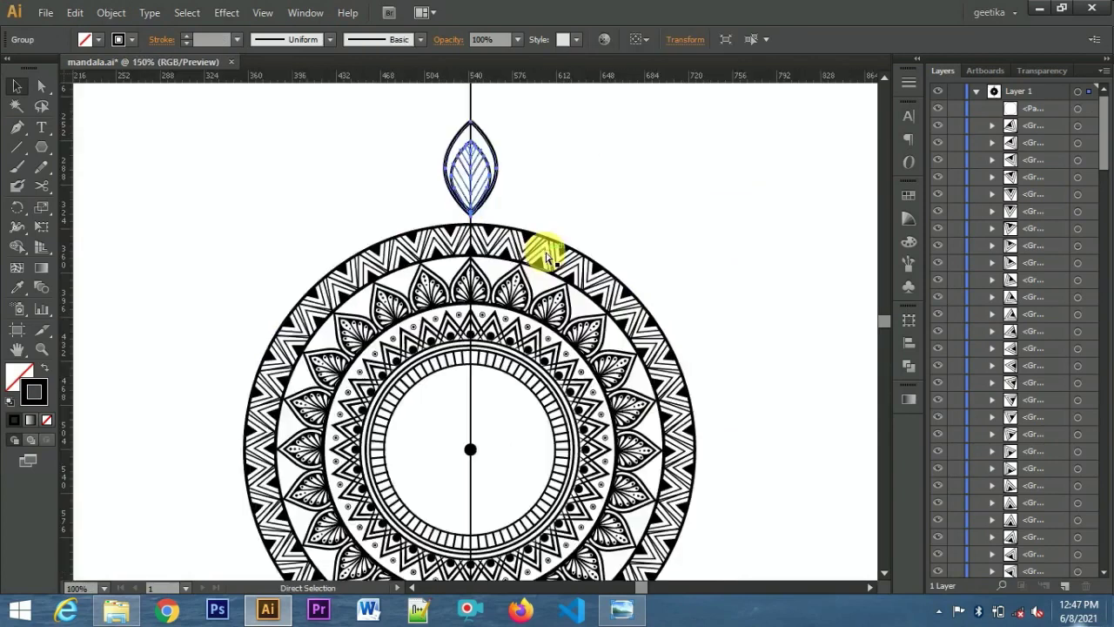
scroll(580, 136, up, 1)
drag(564, 175, 555, 192)
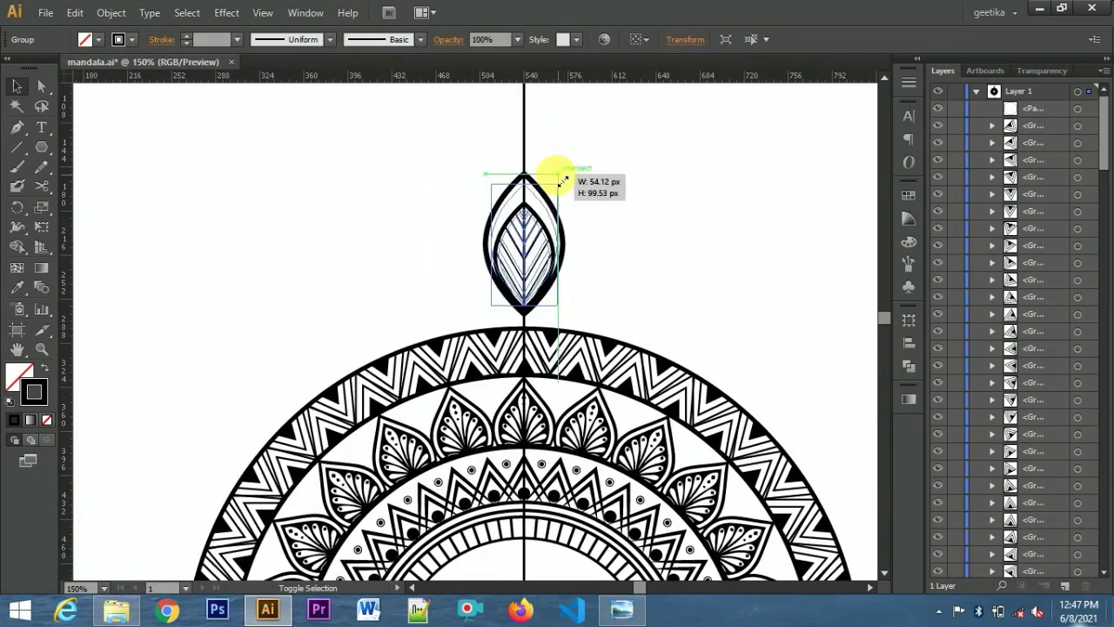
key(Down)
key(Down)
key(Down)
key(Down)
key(Down)
key(Down)
key(Down)
key(Down)
key(Down)
drag(556, 228, 548, 231)
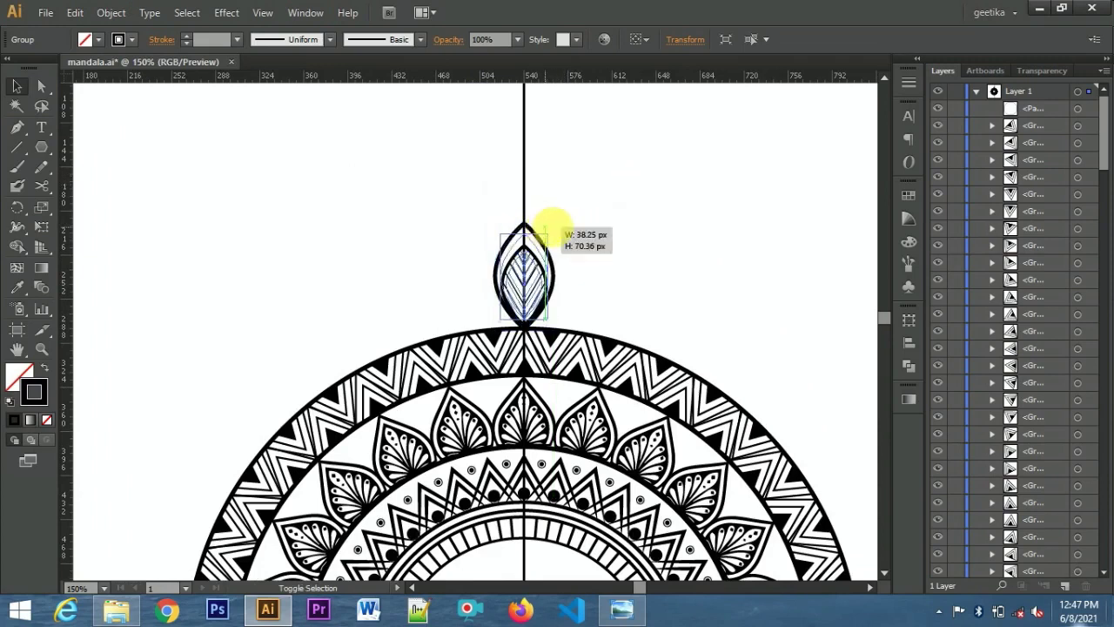
key(Down)
key(Down)
key(Down)
key(Down)
key(Down)
key(Down)
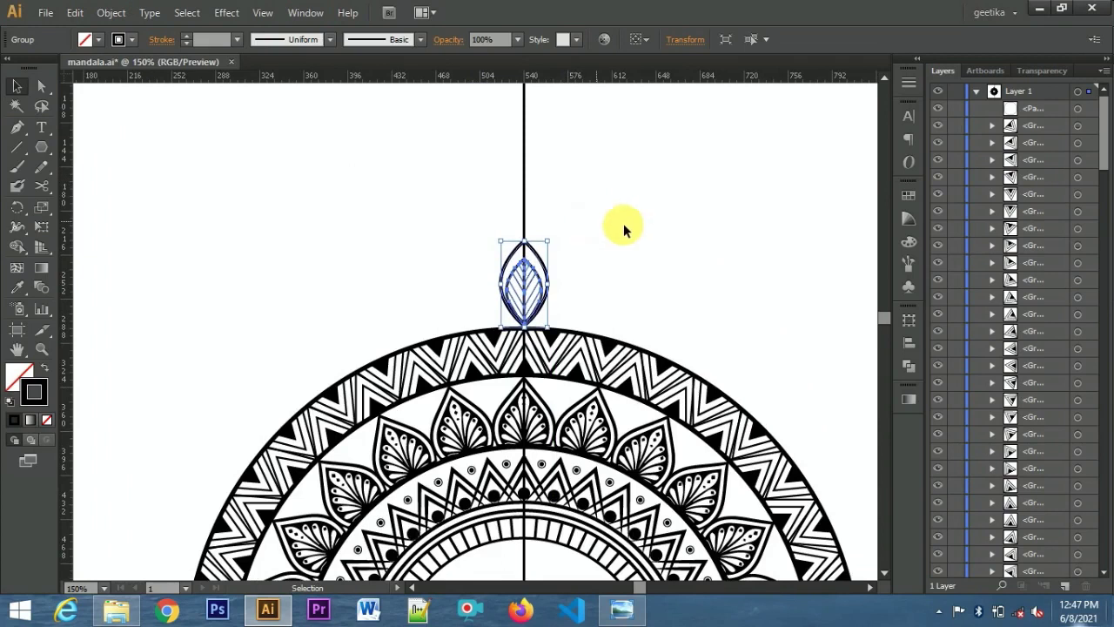
click(624, 223)
key(ctrl+minus)
key(ctrl+minus)
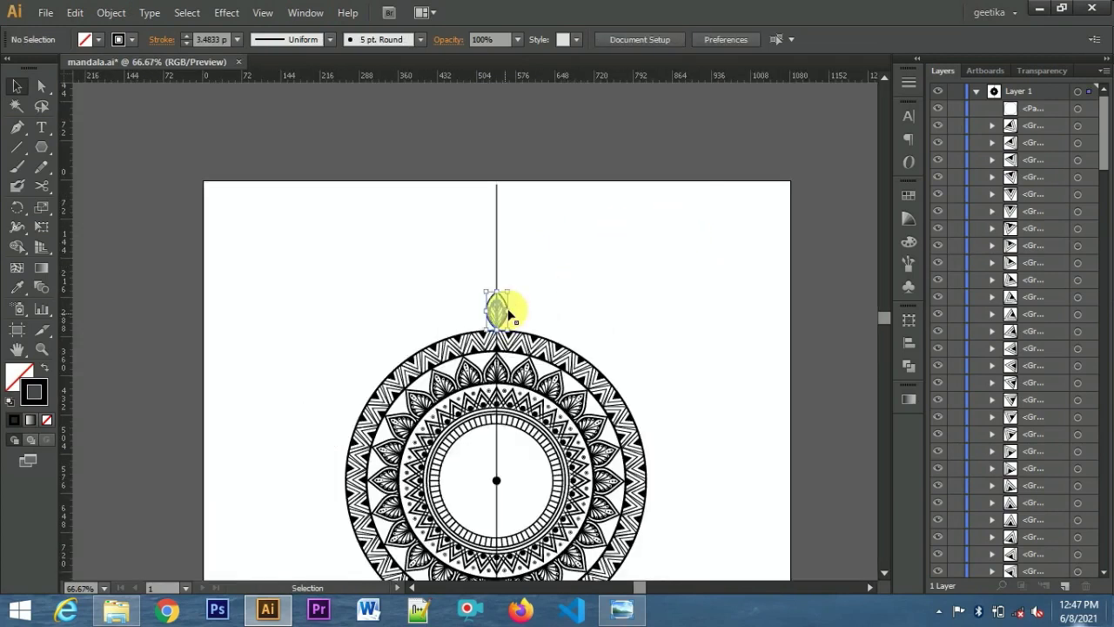
Enlarge the leaf slightly to about 51 × 94 px on the centre line.
click(499, 310)
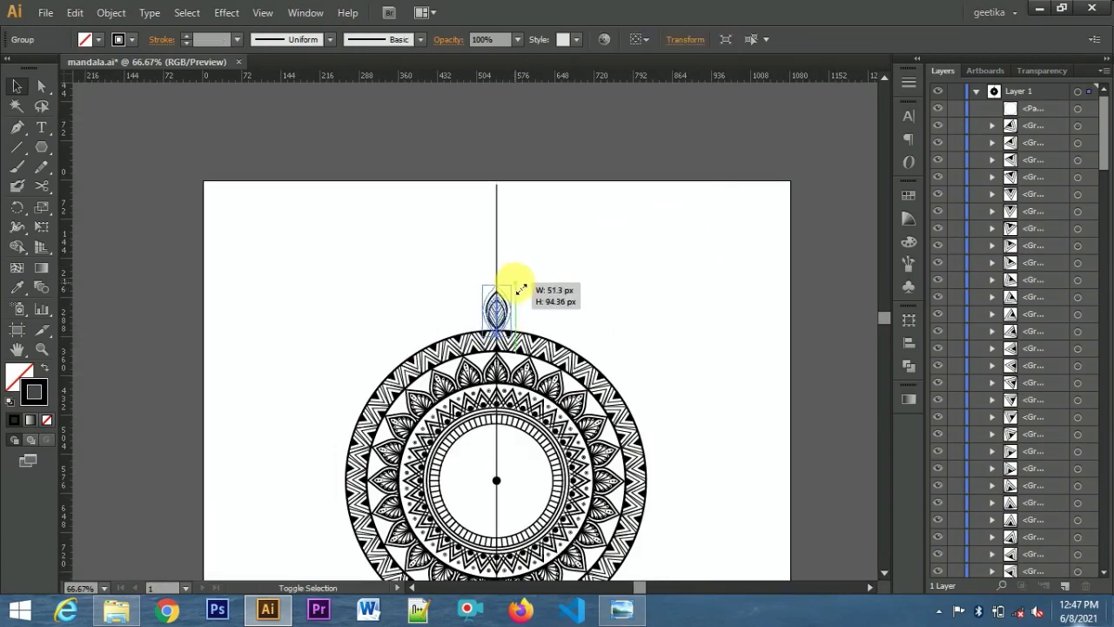
drag(520, 297, 513, 284)
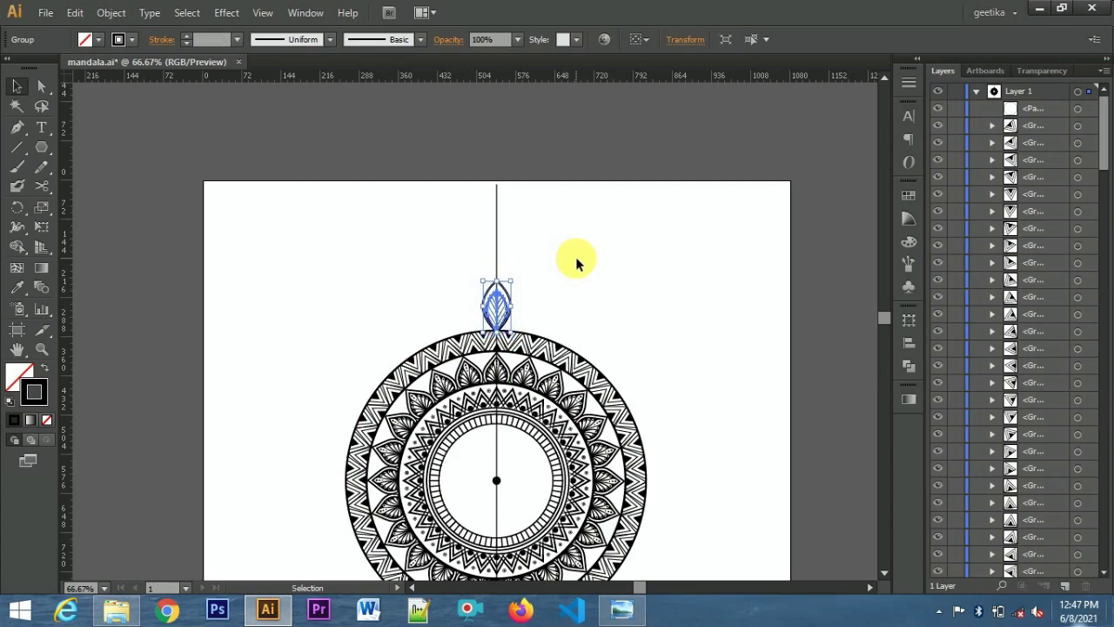
key(ctrl+plus)
key(ctrl+plus)
key(ctrl+plus)
key(ctrl+minus)
key(ctrl+minus)
key(ctrl+minus)
key(ctrl+minus)
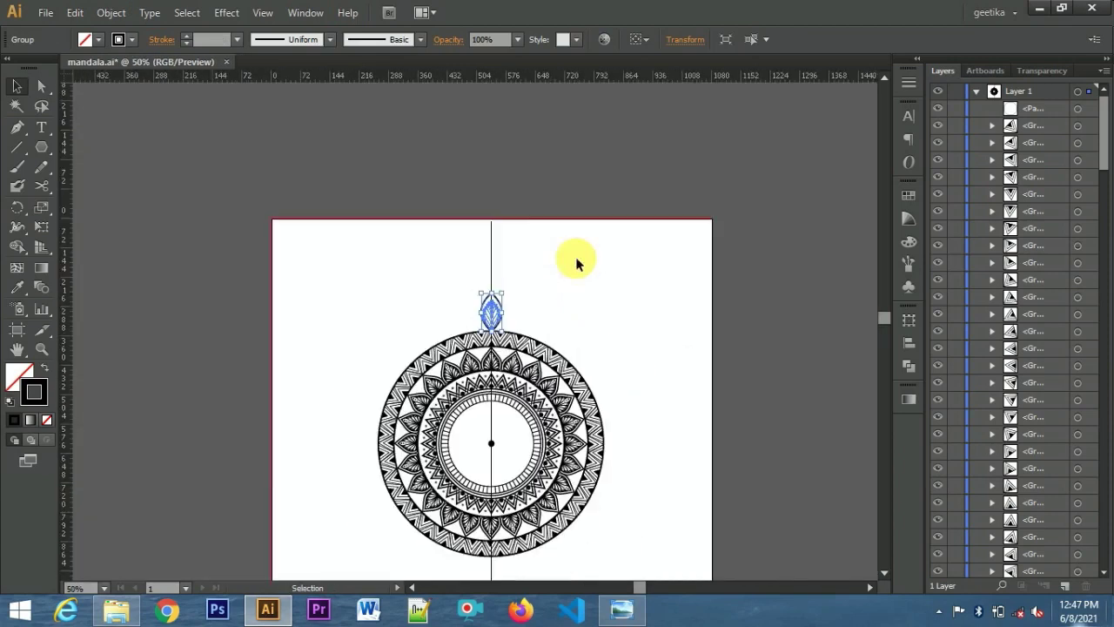
click(17, 207)
key(ctrl+plus)
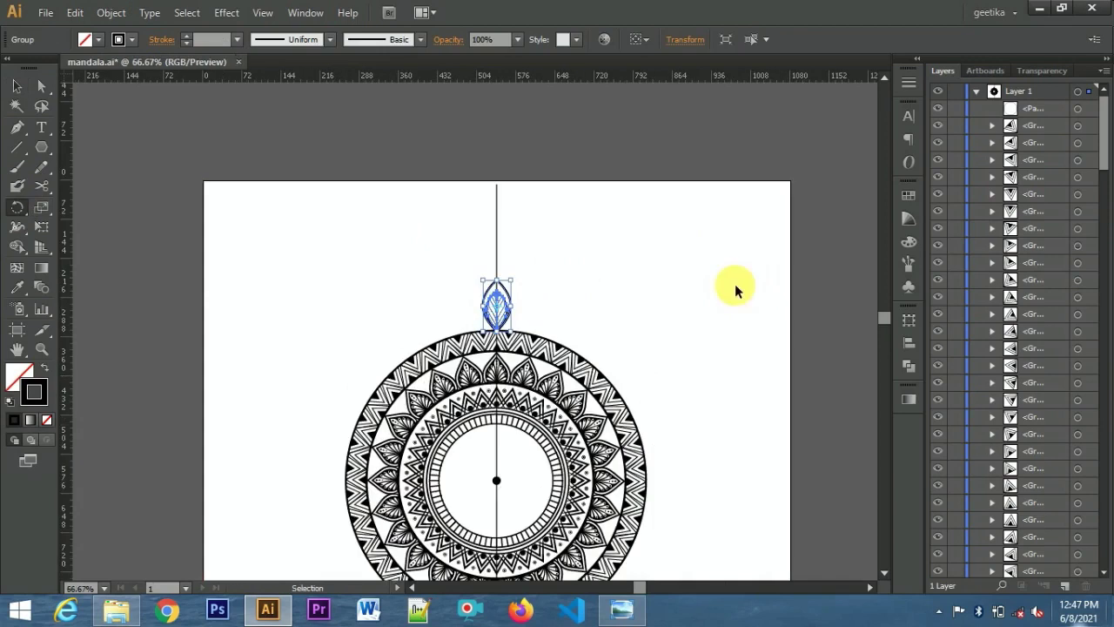
Copy the leaf at 10° steps around the mandala centre to complete a leaf ring.
scroll(763, 403, down, 3)
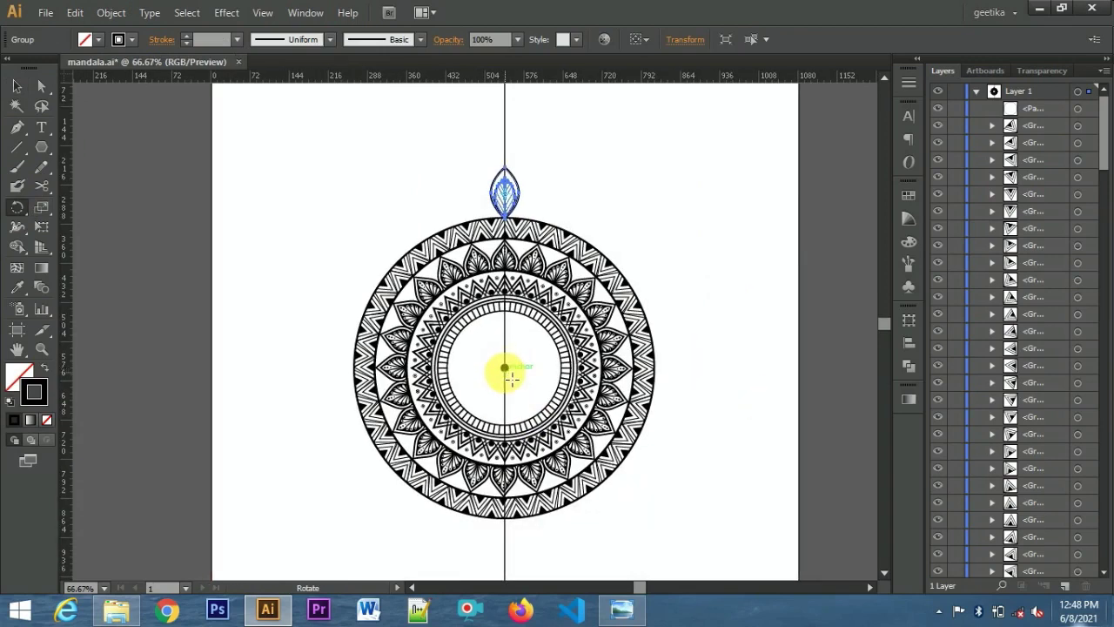
key(ctrl+plus)
key(ctrl+plus)
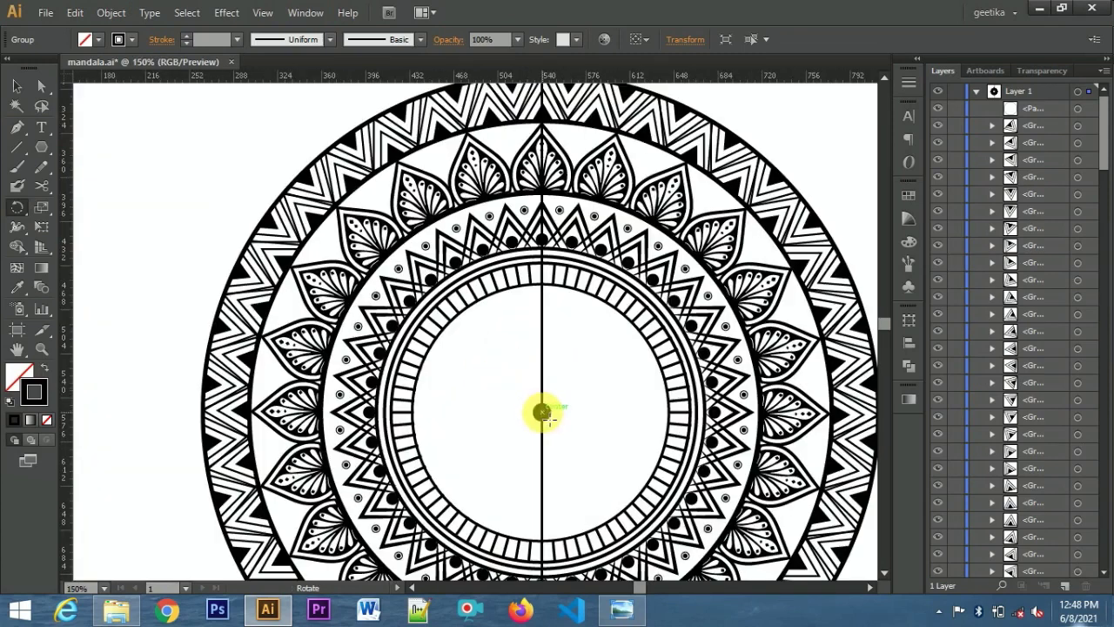
alt+click(542, 412)
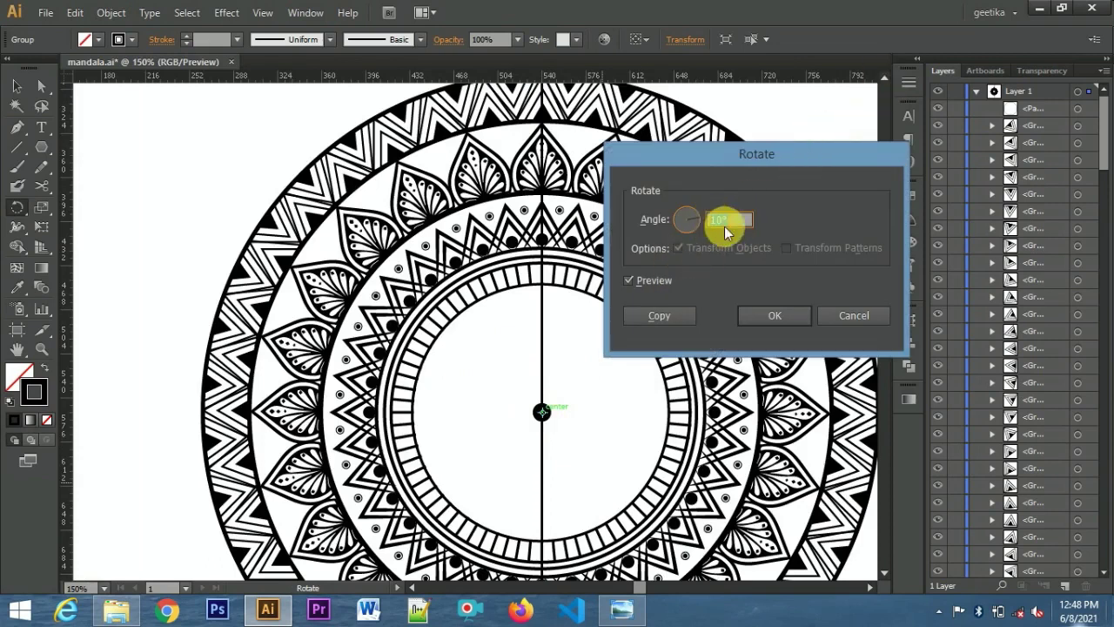
click(648, 316)
key(ctrl+minus)
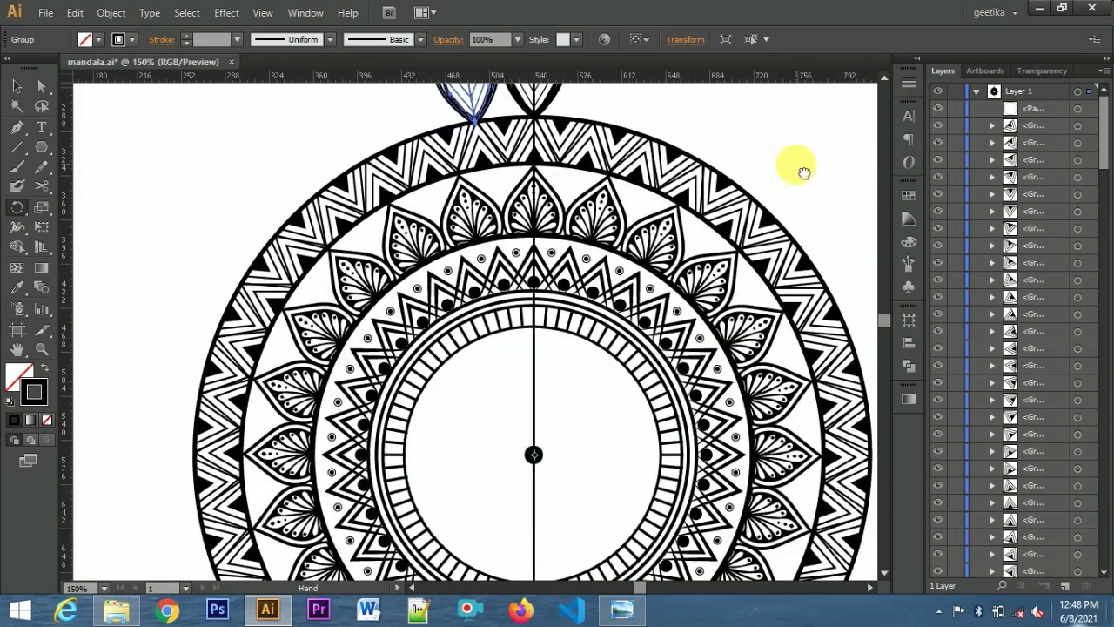
key(ctrl+minus)
key(ctrl+d)
key(ctrl+d)
key(ctrl+d)
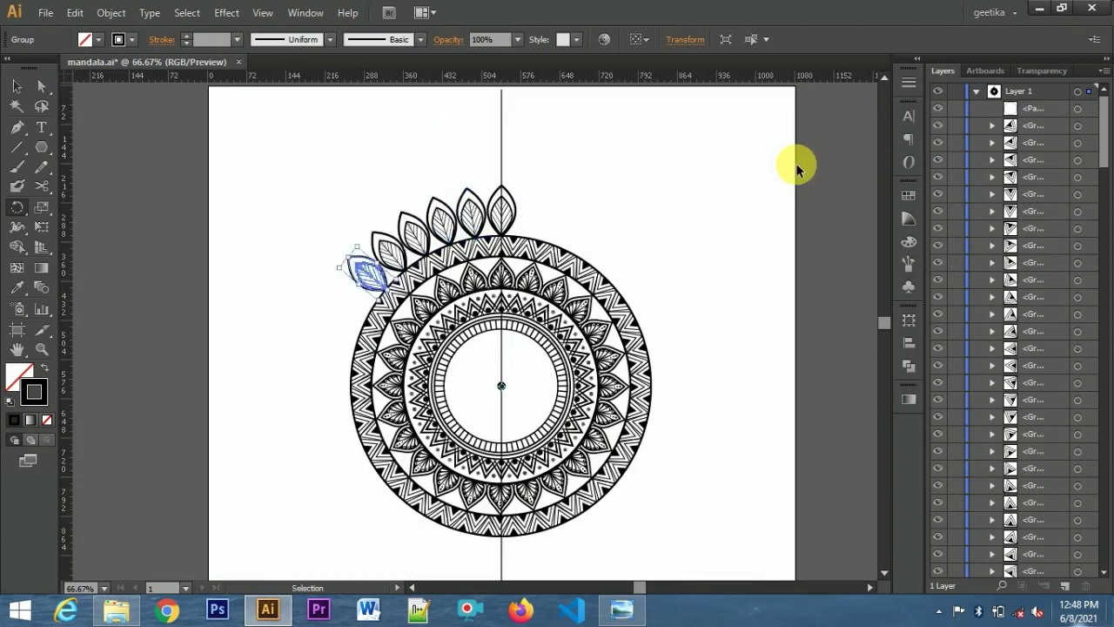
key(ctrl+d)
key(ctrl+d)
key(ctrl+d)
key(ctrl+d)
key(ctrl+d)
key(ctrl+d)
key(ctrl+d)
key(ctrl+d)
key(ctrl+d)
key(ctrl+d)
key(ctrl+d)
key(ctrl+d)
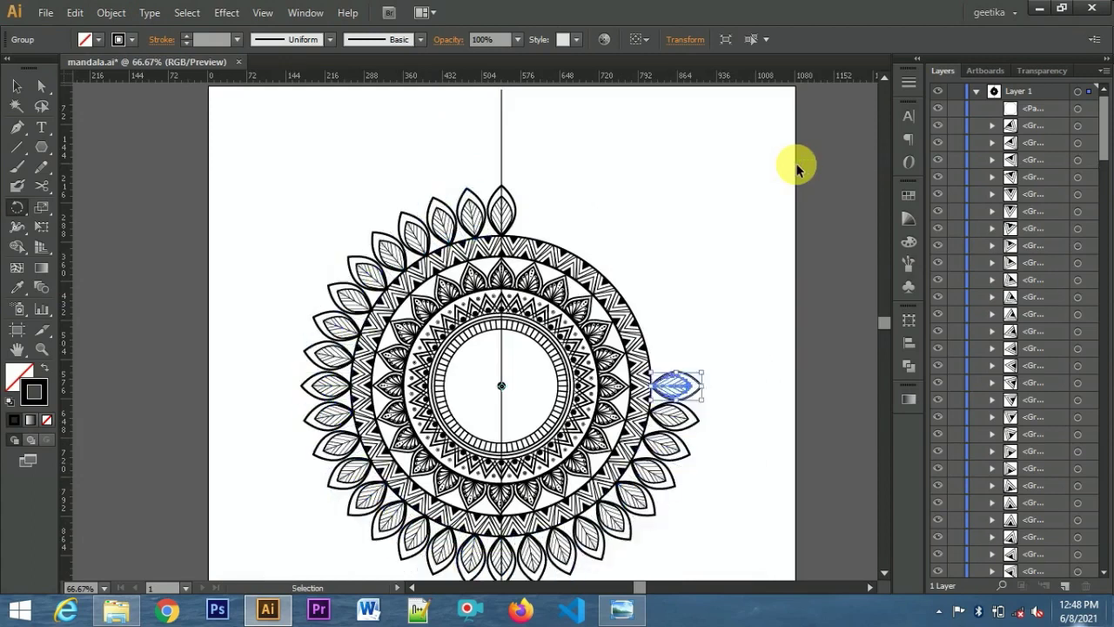
key(ctrl+d)
key(ctrl+d)
key(ctrl+d)
key(ctrl+d)
key(ctrl+d)
key(ctrl+d)
Return to the Selection tool, undo a stray change and deselect the leaf.
click(17, 85)
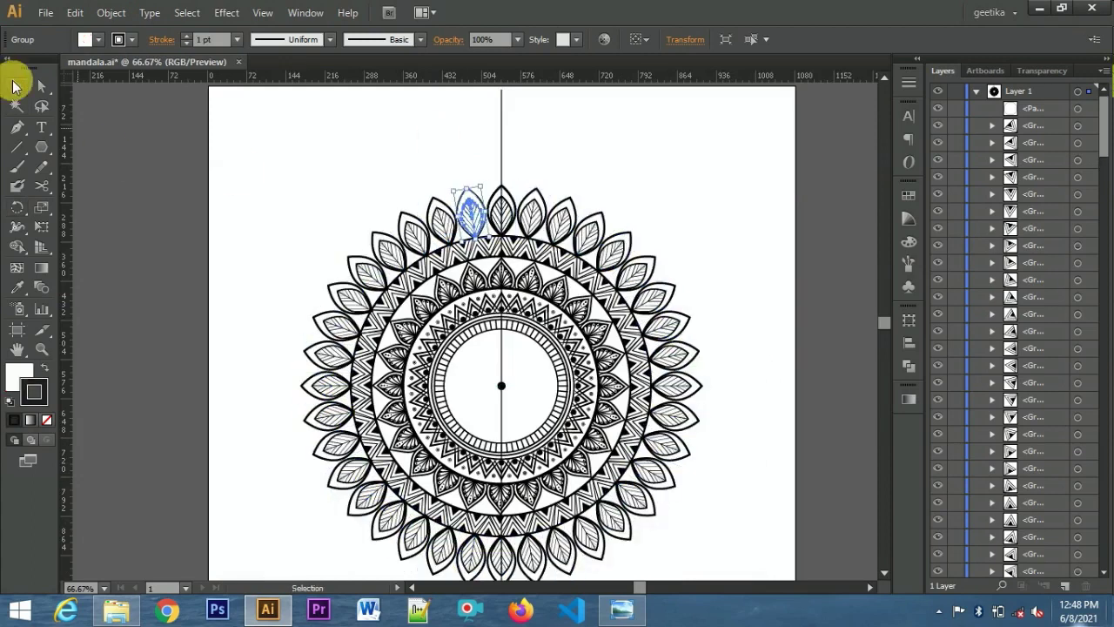
click(351, 156)
key(ctrl+z)
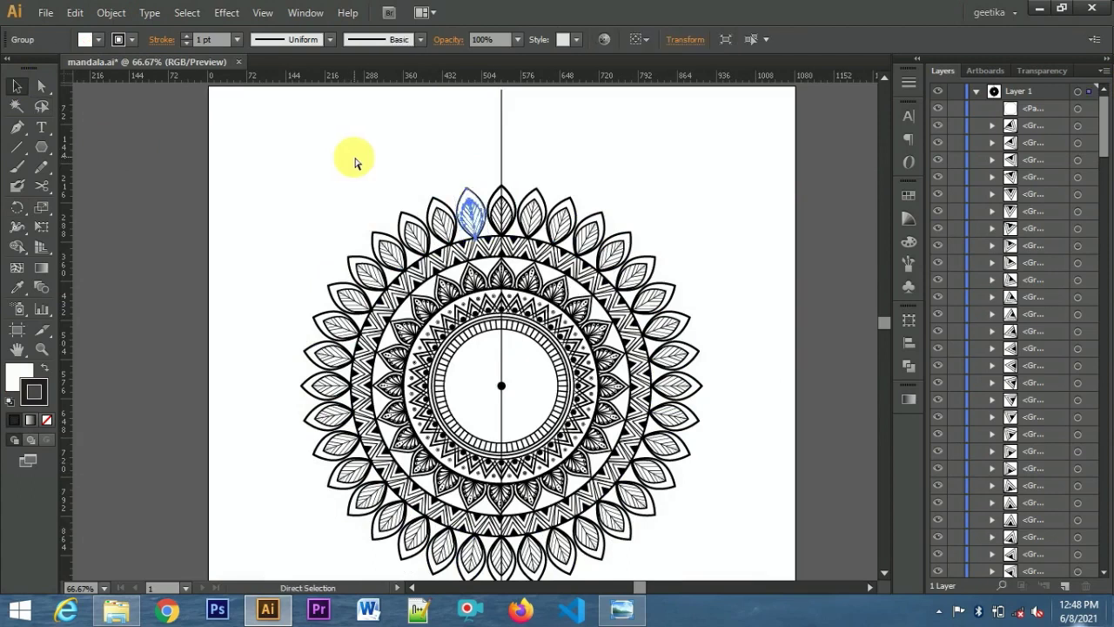
click(646, 134)
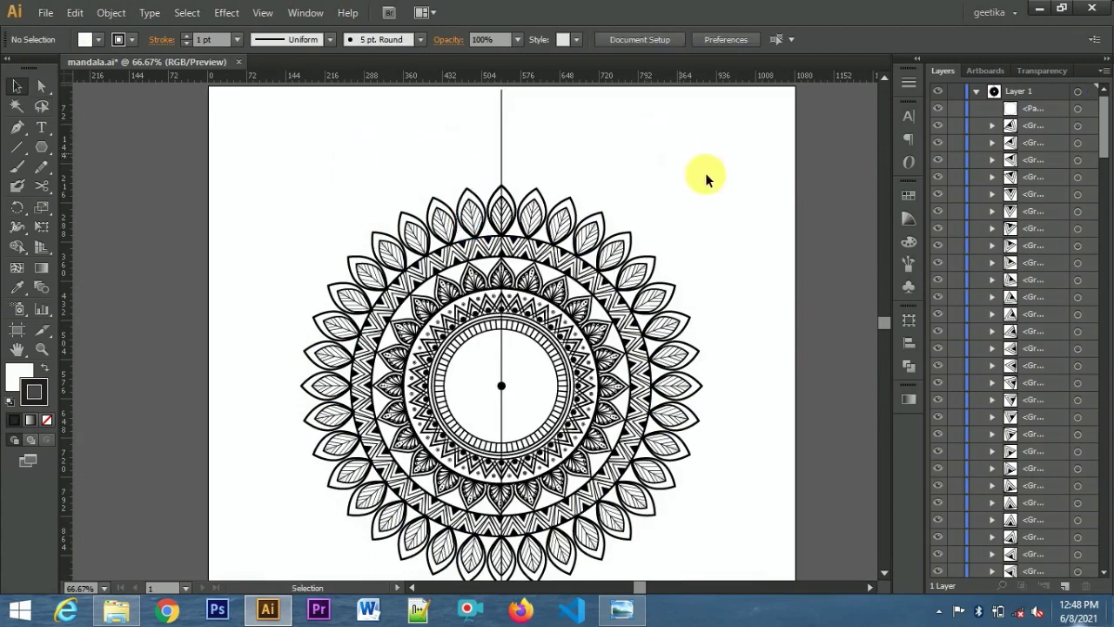
scroll(418, 269, down, 2)
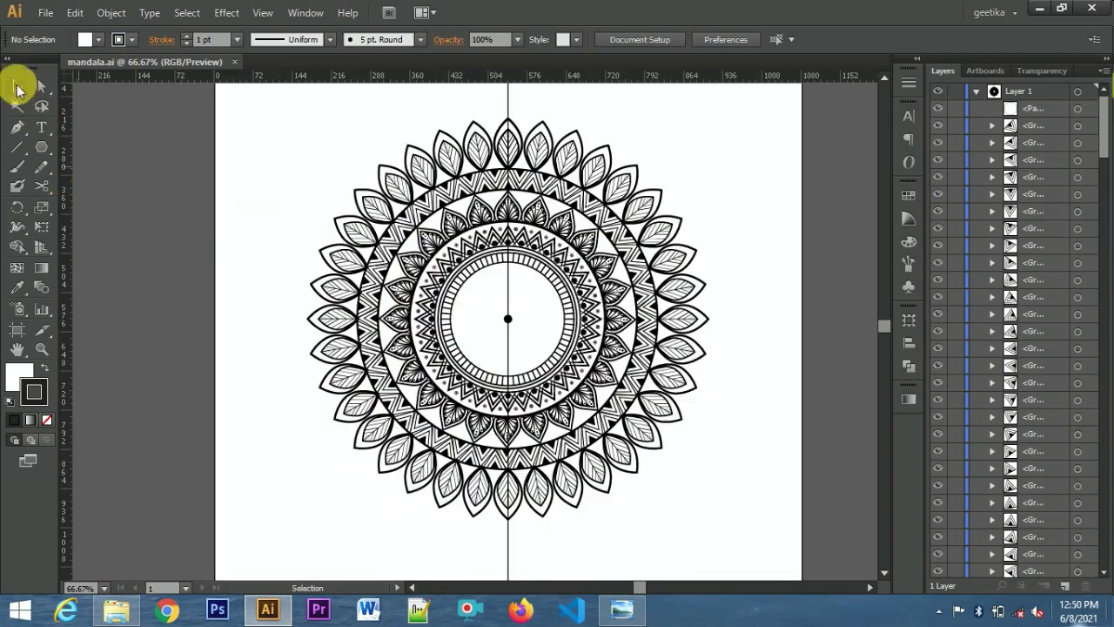
Paste a copy of the inner circle in place and shrink it slightly.
key(ctrl+plus)
key(ctrl+plus)
key(ctrl+plus)
key(ctrl+plus)
scroll(505, 209, up, 3)
scroll(505, 209, right, 3)
click(209, 428)
click(75, 12)
click(83, 92)
click(74, 12)
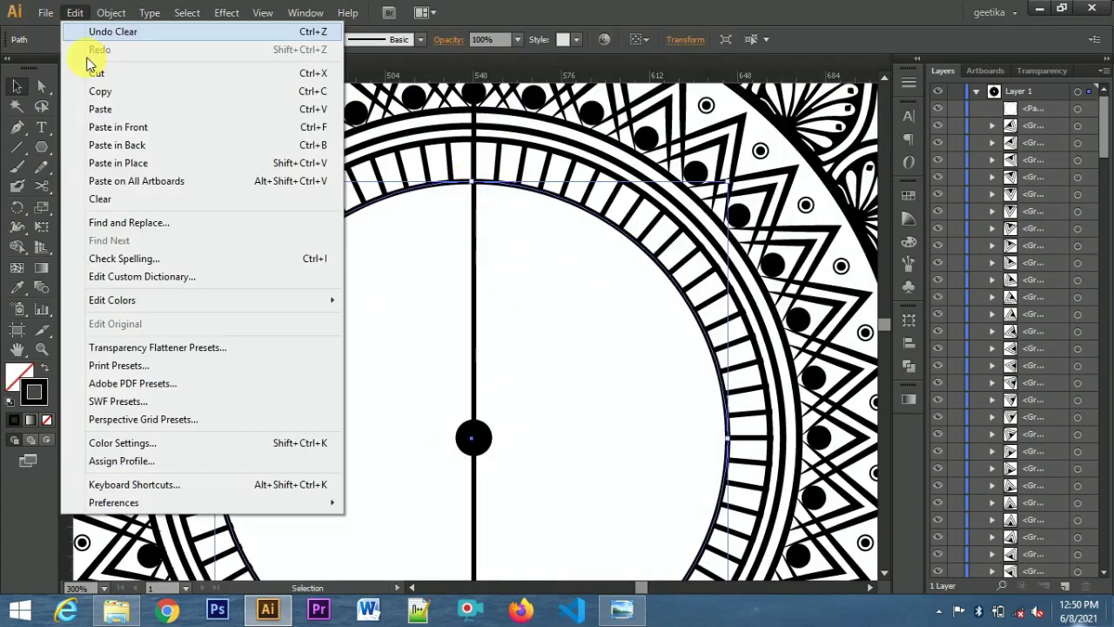
click(120, 164)
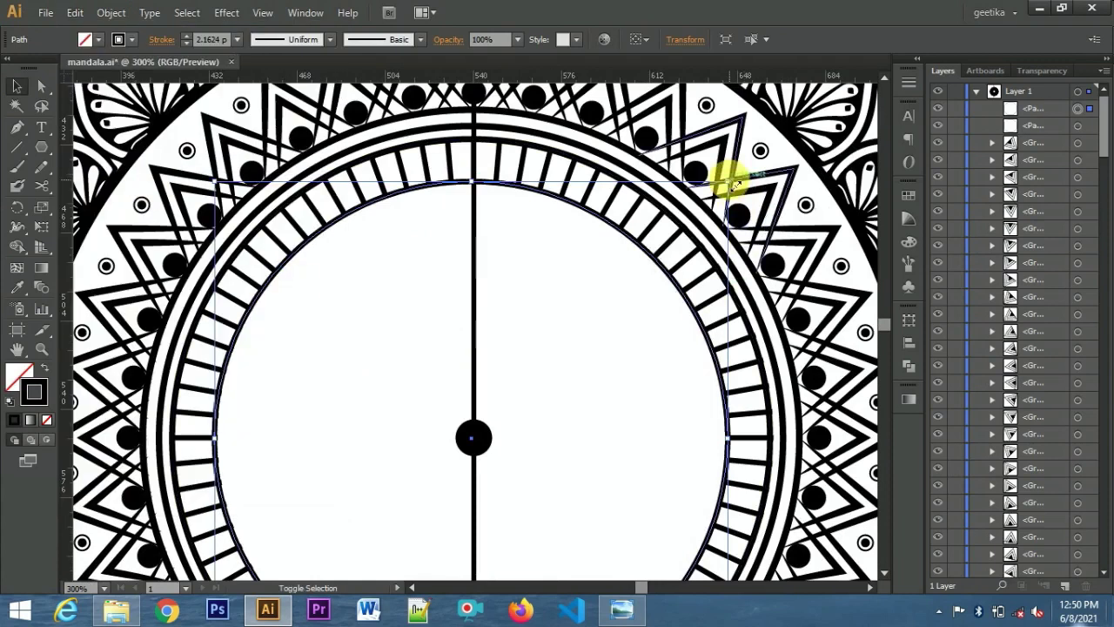
drag(735, 185, 721, 190)
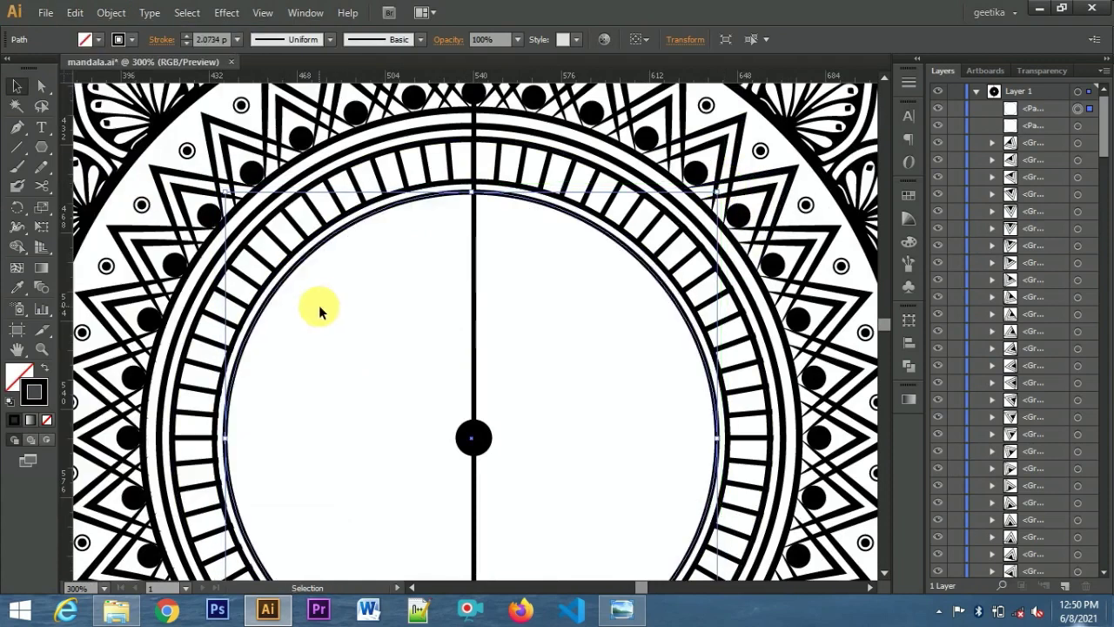
Paste another circle copy in front, shrink it inside the others, and check the reference image.
click(74, 12)
click(83, 91)
click(75, 13)
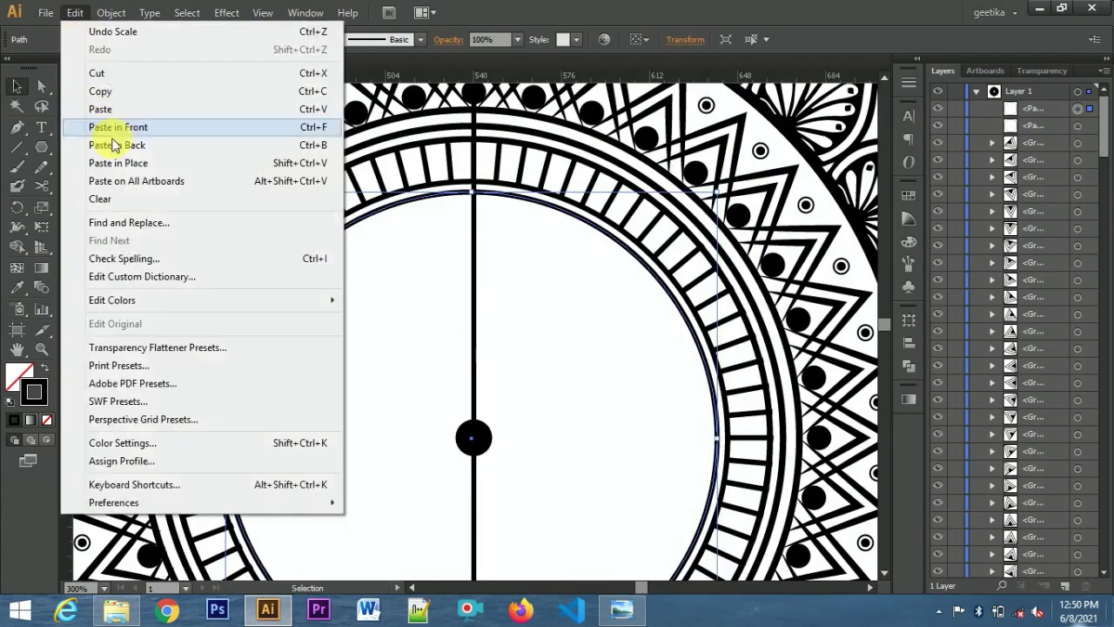
click(96, 124)
drag(719, 193, 709, 200)
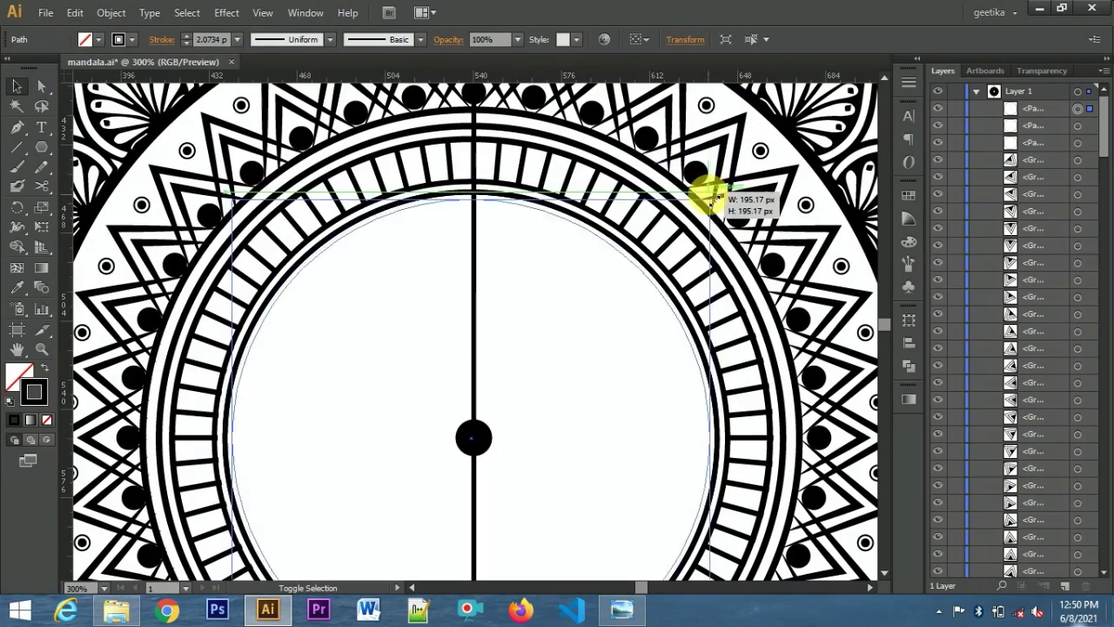
click(622, 609)
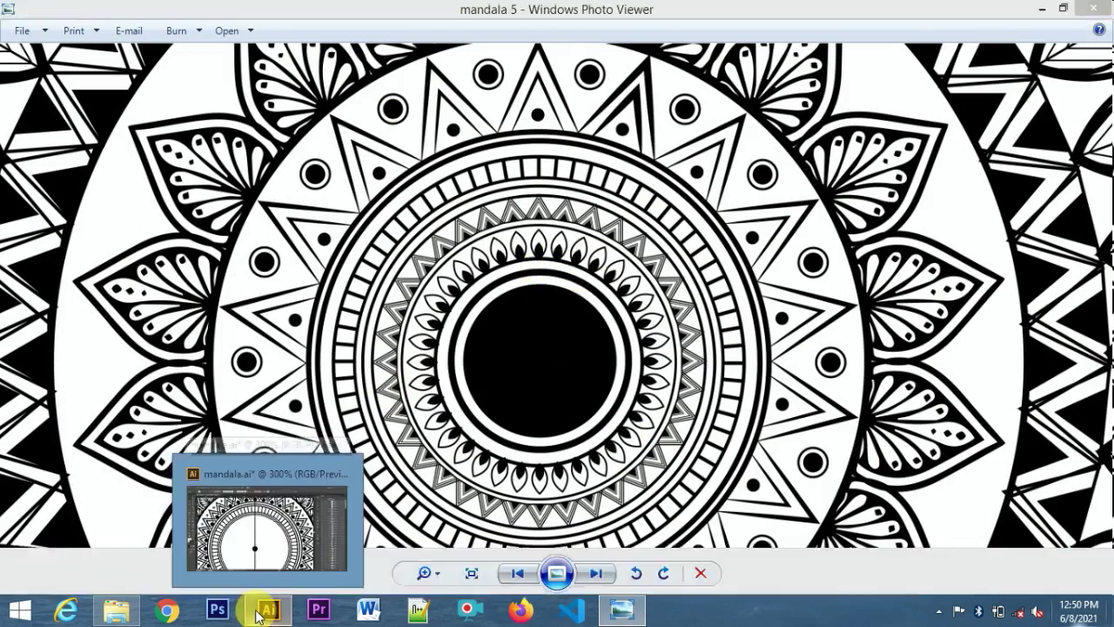
click(267, 610)
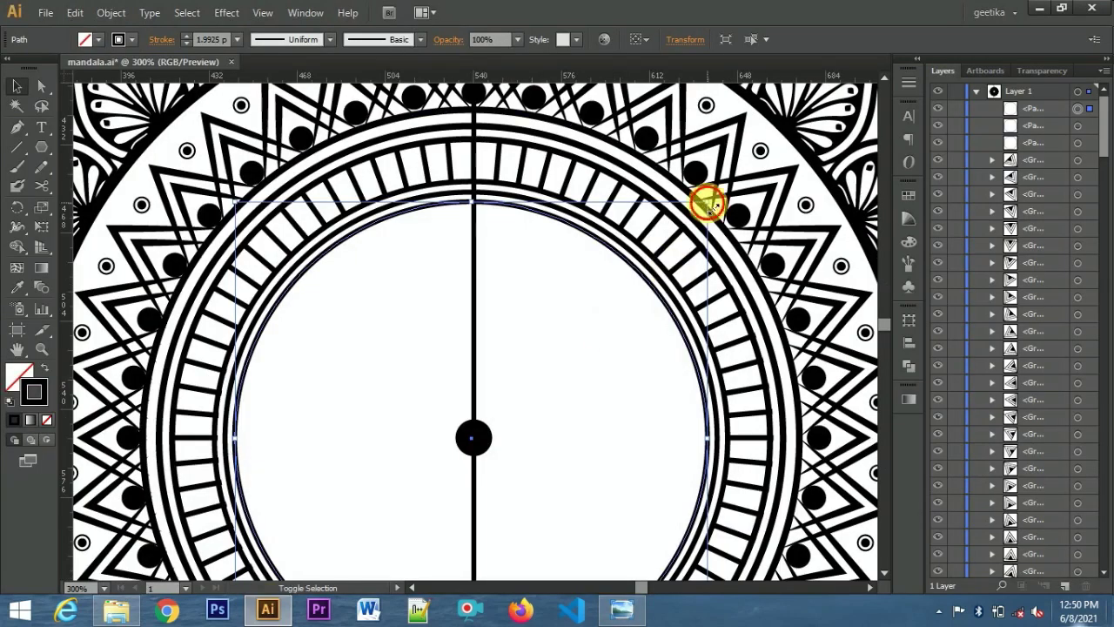
Shrink the circle copy, then draw a small ellipse with sharp top and bottom points.
drag(707, 202, 671, 237)
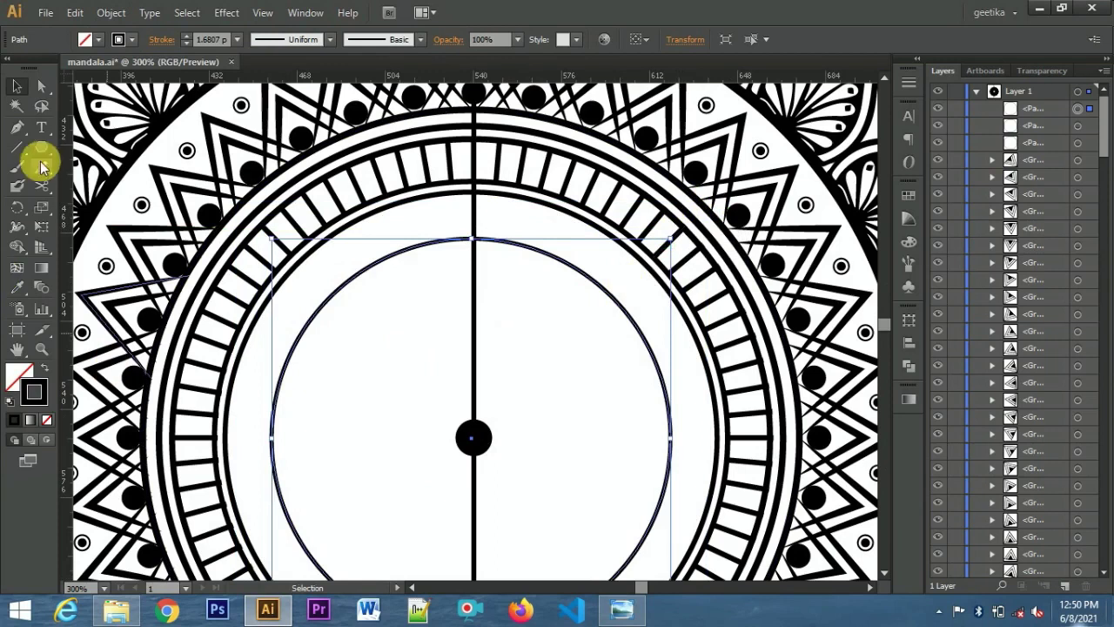
drag(41, 167, 99, 181)
mouse_move(360, 305)
mouse_down()
mouse_move(416, 376)
mouse_move(404, 370)
mouse_up()
drag(17, 127, 87, 184)
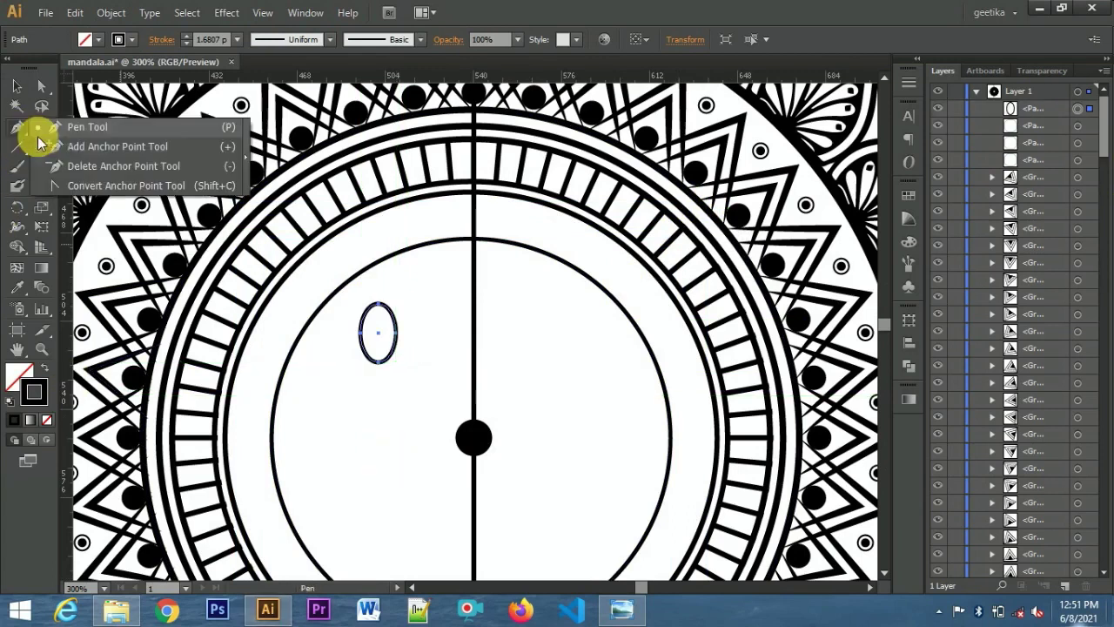
click(378, 363)
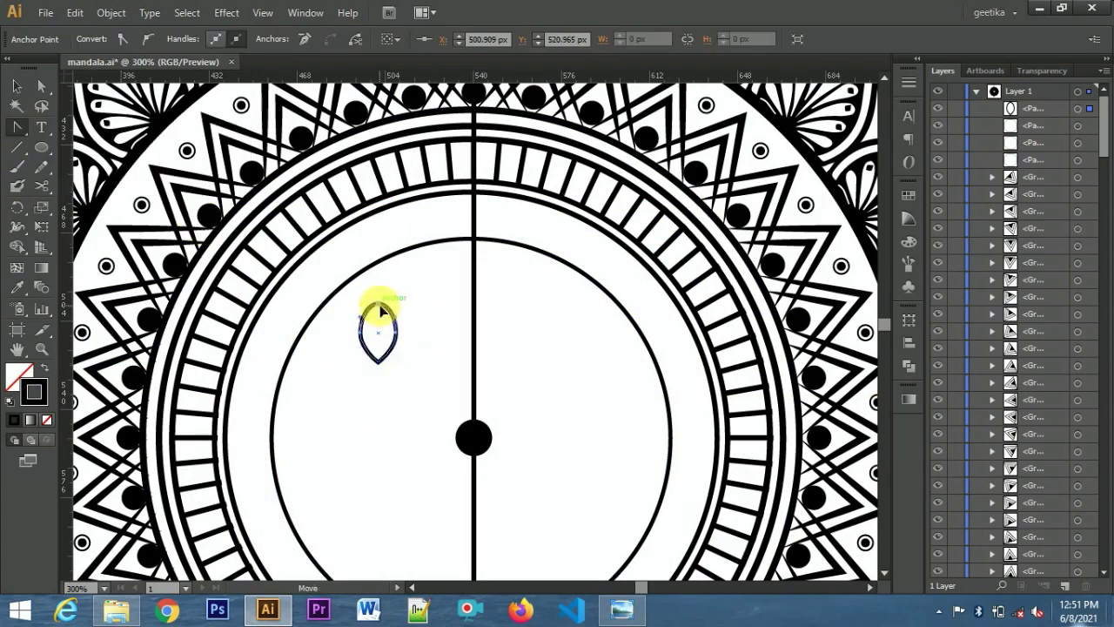
click(380, 311)
Paste a smaller copy of the leaf in place and make it solid black without outline.
click(16, 87)
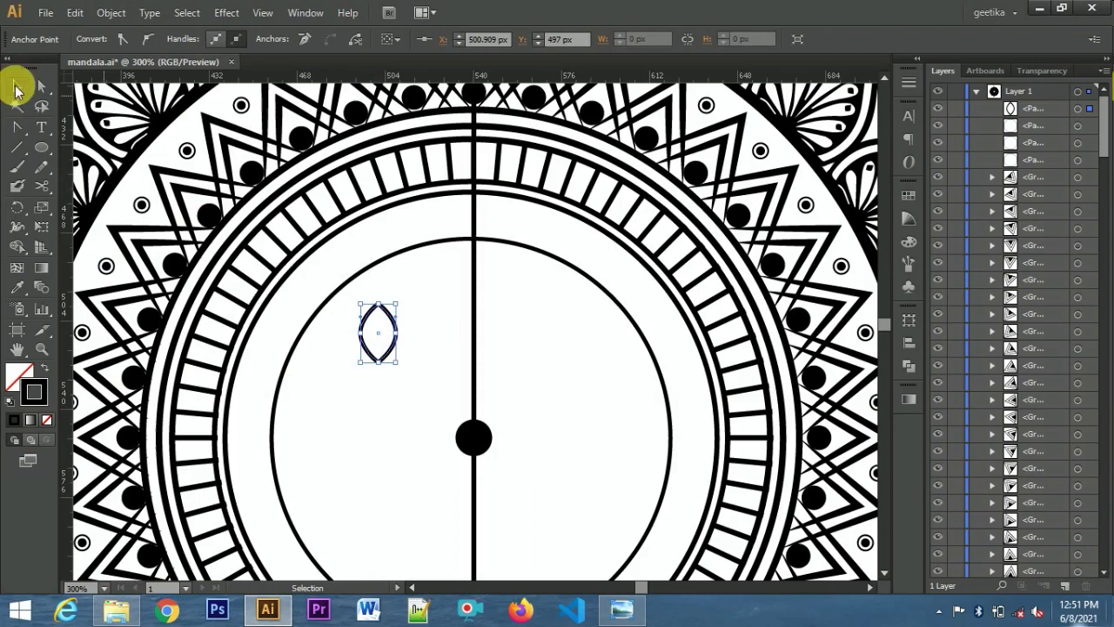
click(376, 344)
click(75, 12)
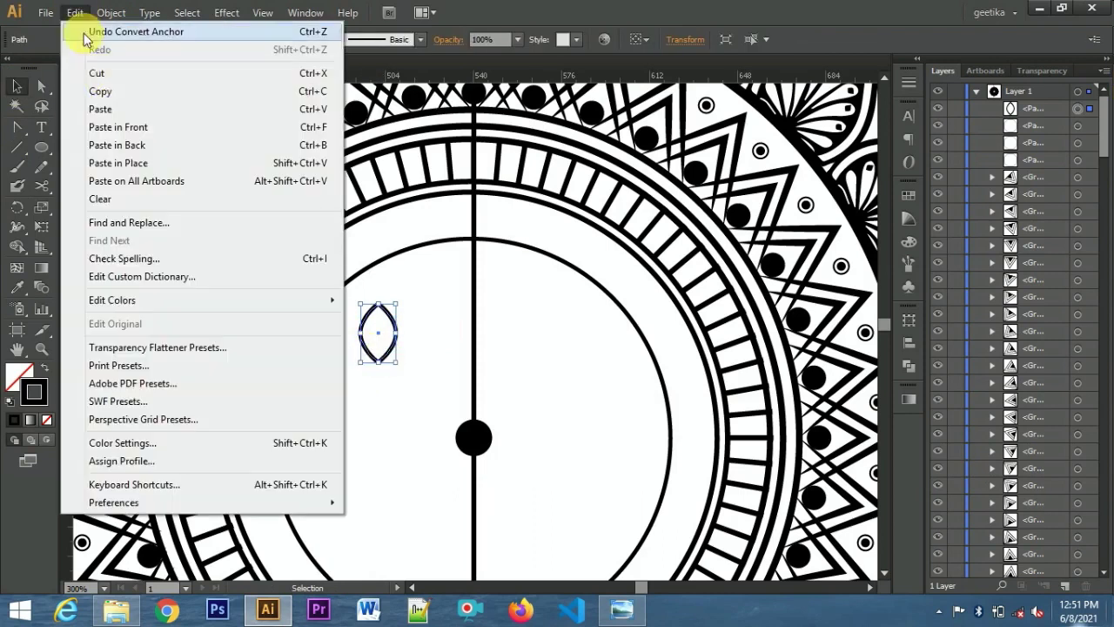
click(119, 163)
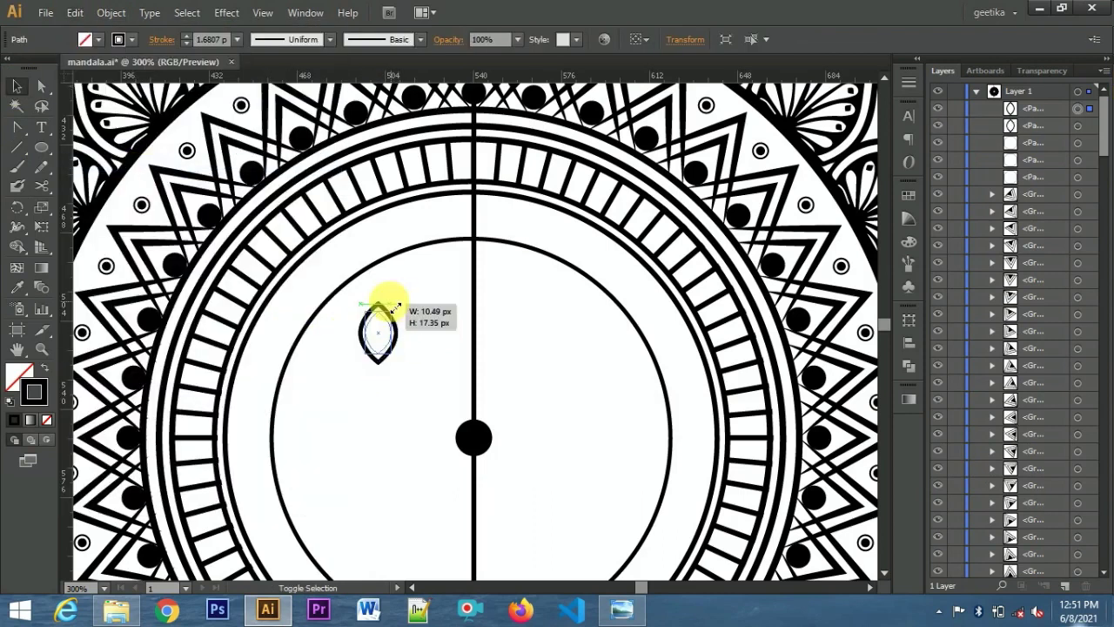
drag(400, 307, 386, 312)
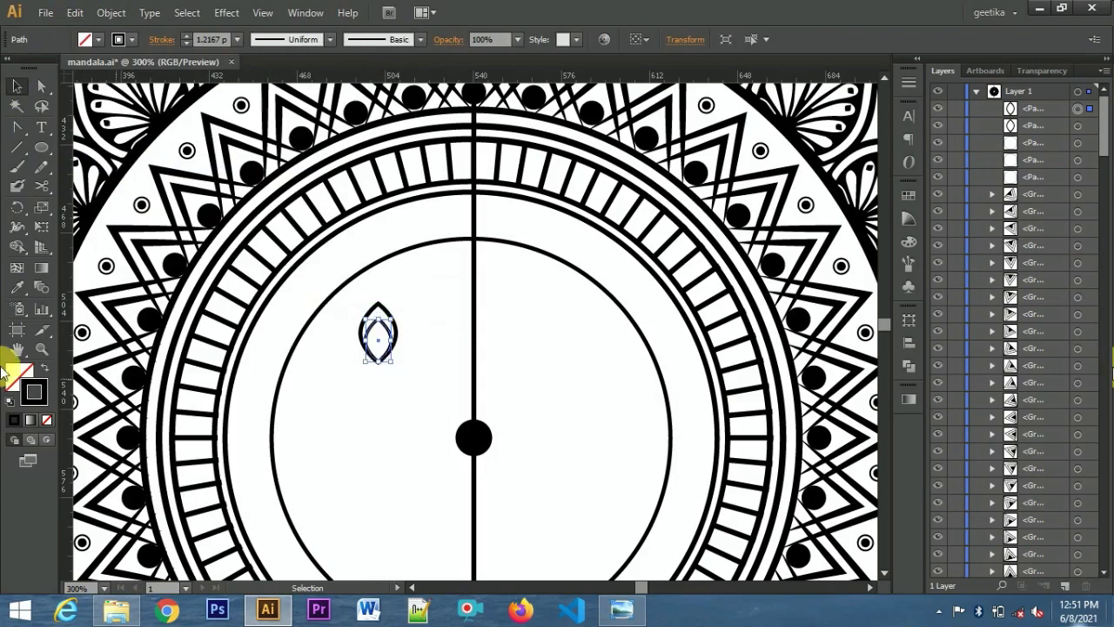
click(44, 368)
Group the two leaf shapes and place them atop the vertical line on the inner circle.
drag(433, 389, 433, 383)
key(ctrl+g)
drag(389, 352, 474, 235)
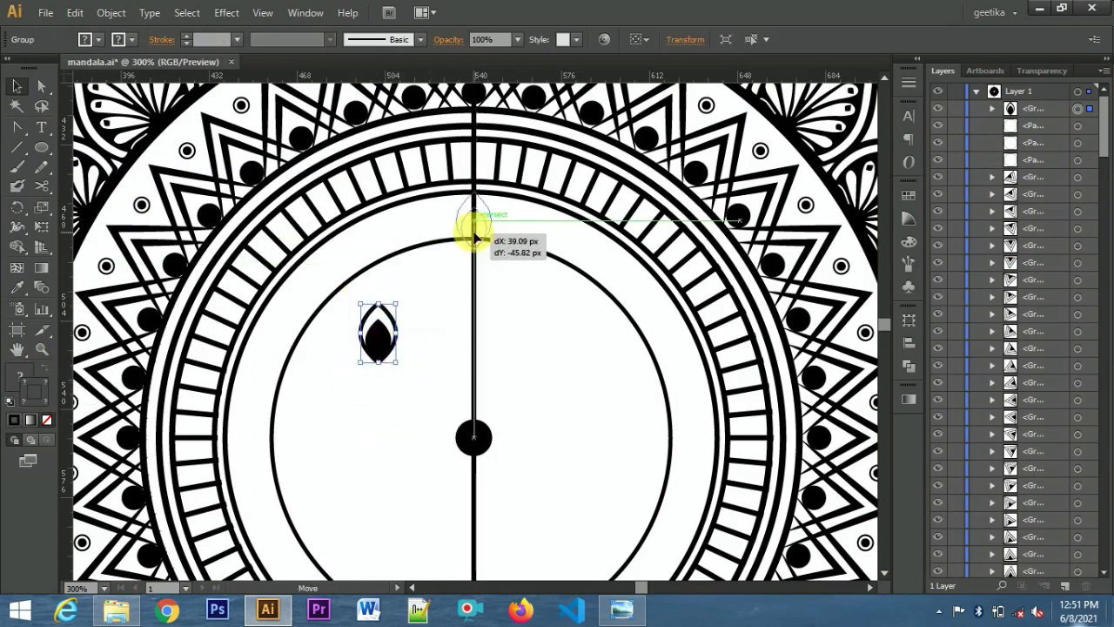
drag(494, 277, 480, 237)
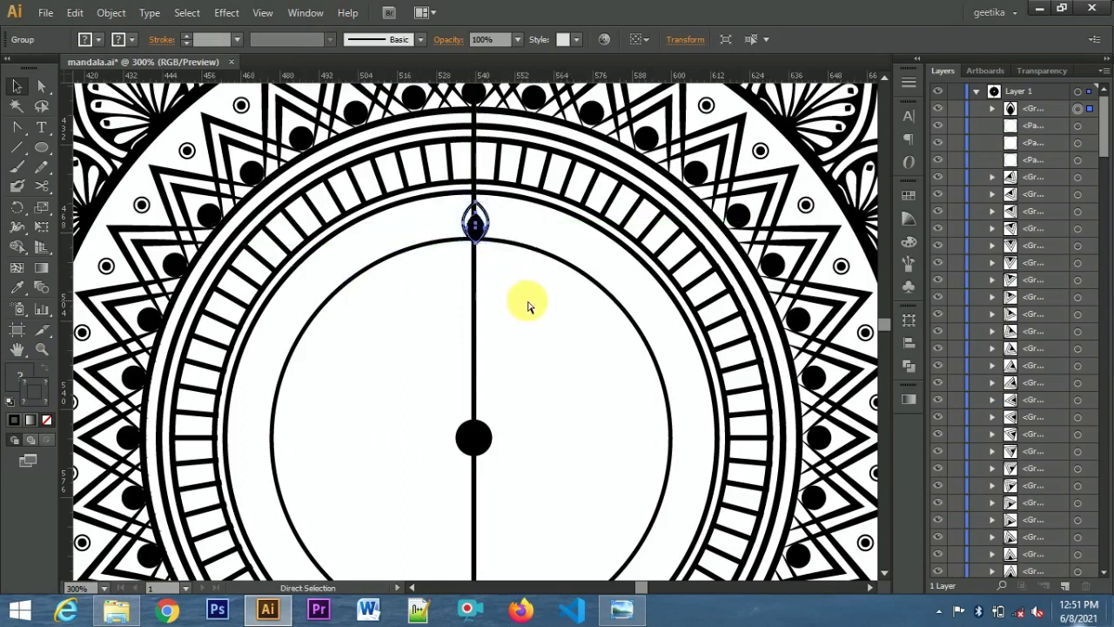
scroll(528, 306, up, 1)
scroll(582, 252, up, 1)
Nudge the leaf slightly down the line and check the inner leaf's stroke weight, leaving it unchanged.
drag(547, 311, 549, 316)
click(604, 440)
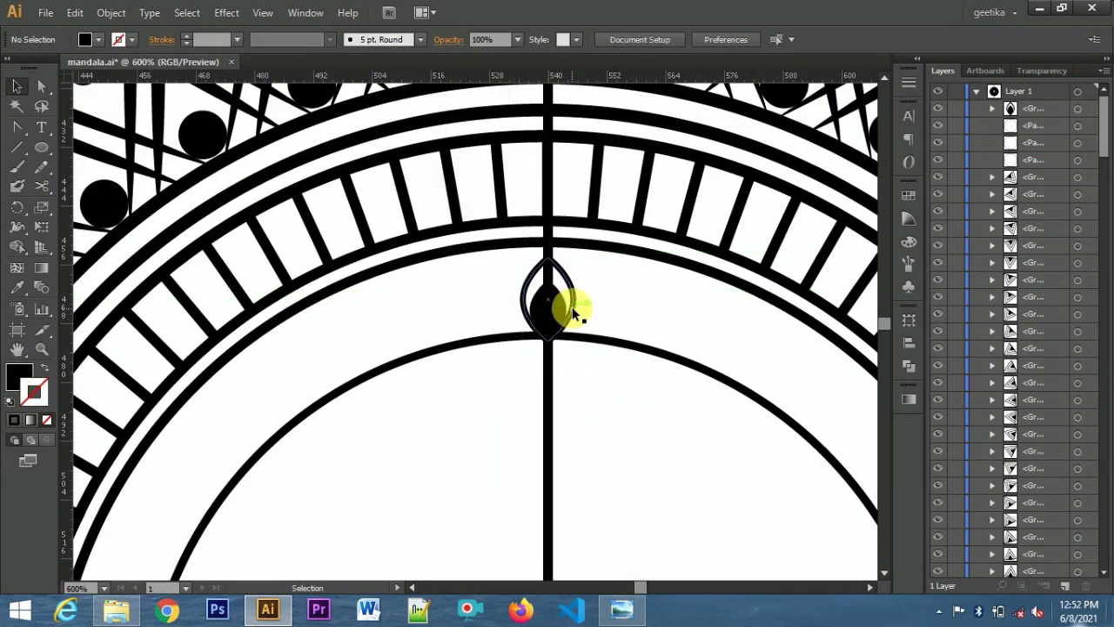
click(992, 108)
click(1089, 143)
click(237, 39)
click(262, 100)
click(642, 299)
Rotate-copy the leaf group around the mandala centre, repeating with Ctrl+D to close the ring.
key(ctrl+minus)
key(ctrl+minus)
key(ctrl+minus)
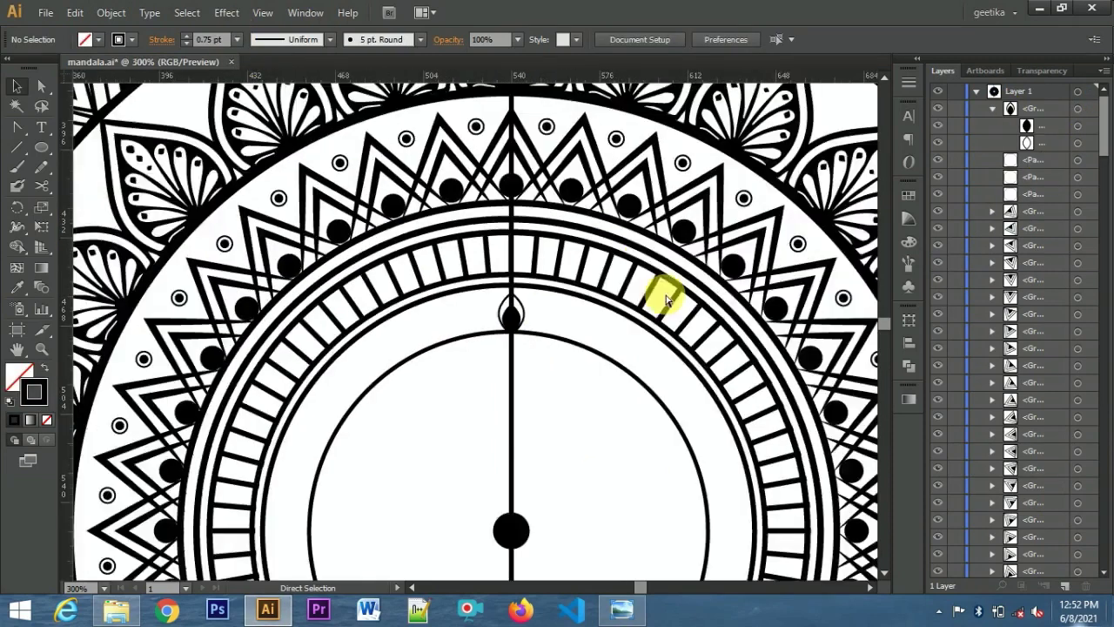
key(ctrl+minus)
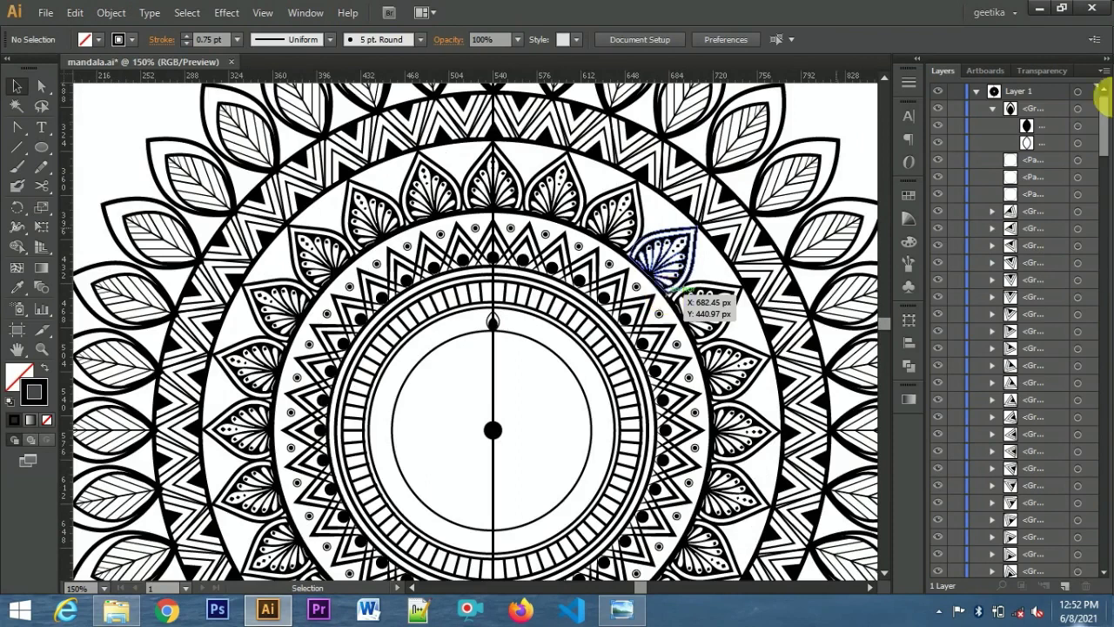
click(1077, 108)
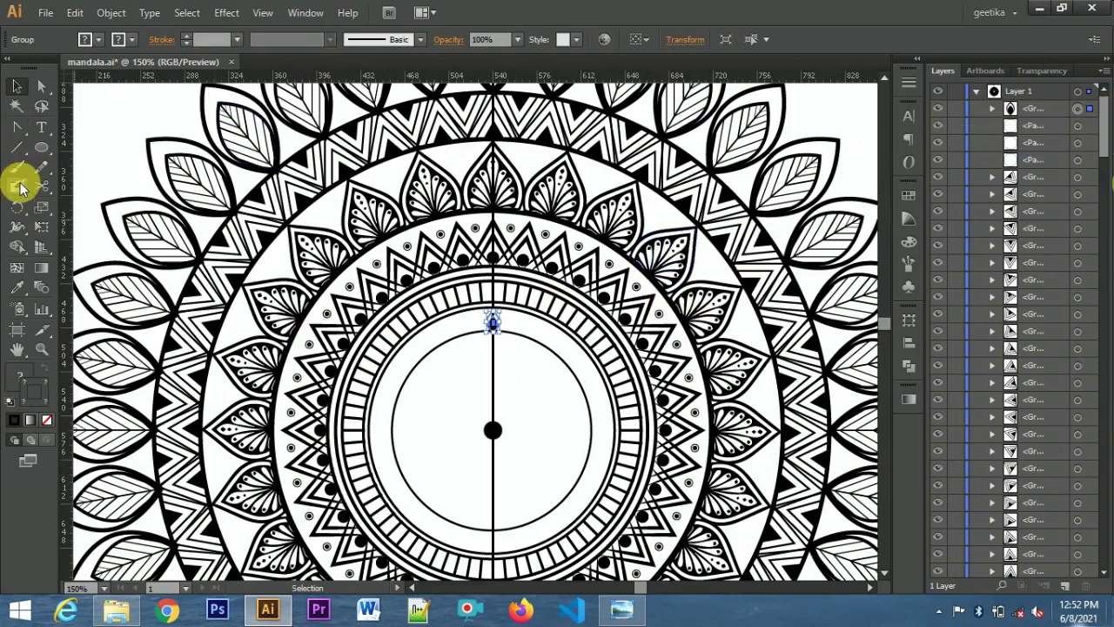
click(16, 207)
scroll(531, 374, down, 1)
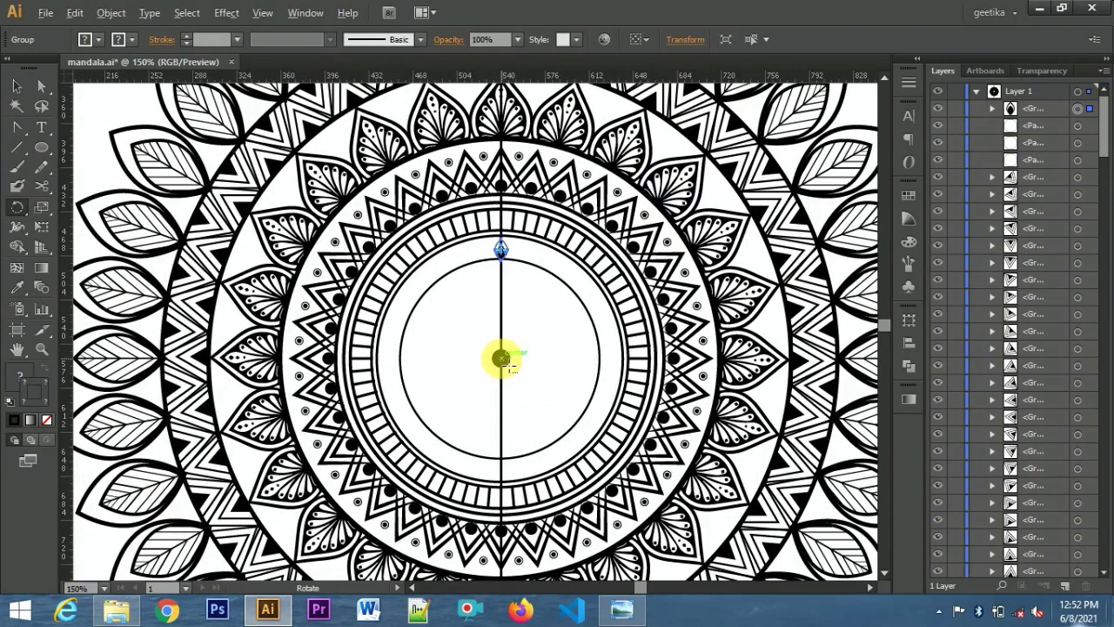
alt+click(501, 357)
click(671, 311)
key(ctrl+d)
key(ctrl+d)
key(ctrl+d)
key(ctrl+d)
key(ctrl+d)
key(ctrl+d)
key(ctrl+d)
key(ctrl+d)
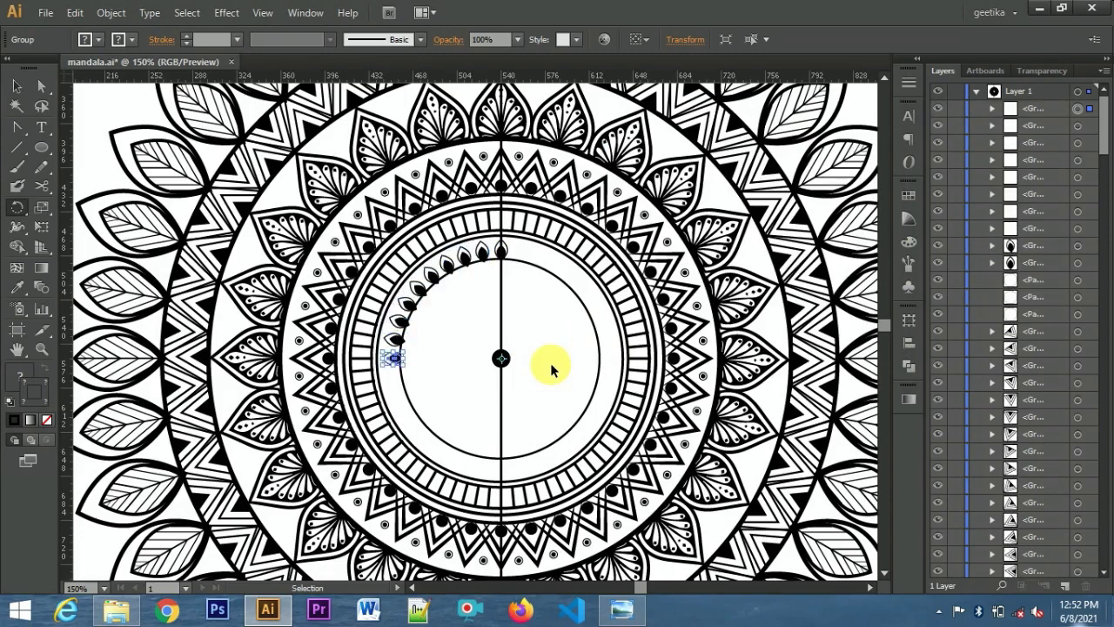
key(ctrl+d)
key(ctrl+d)
key(ctrl+d)
key(ctrl+d)
key(ctrl+d)
key(ctrl+d)
key(ctrl+d)
key(ctrl+d)
key(ctrl+d)
key(ctrl+d)
key(ctrl+d)
key(ctrl+d)
key(ctrl+d)
key(ctrl+d)
key(ctrl+d)
key(ctrl+d)
key(ctrl+d)
key(ctrl+d)
key(ctrl+d)
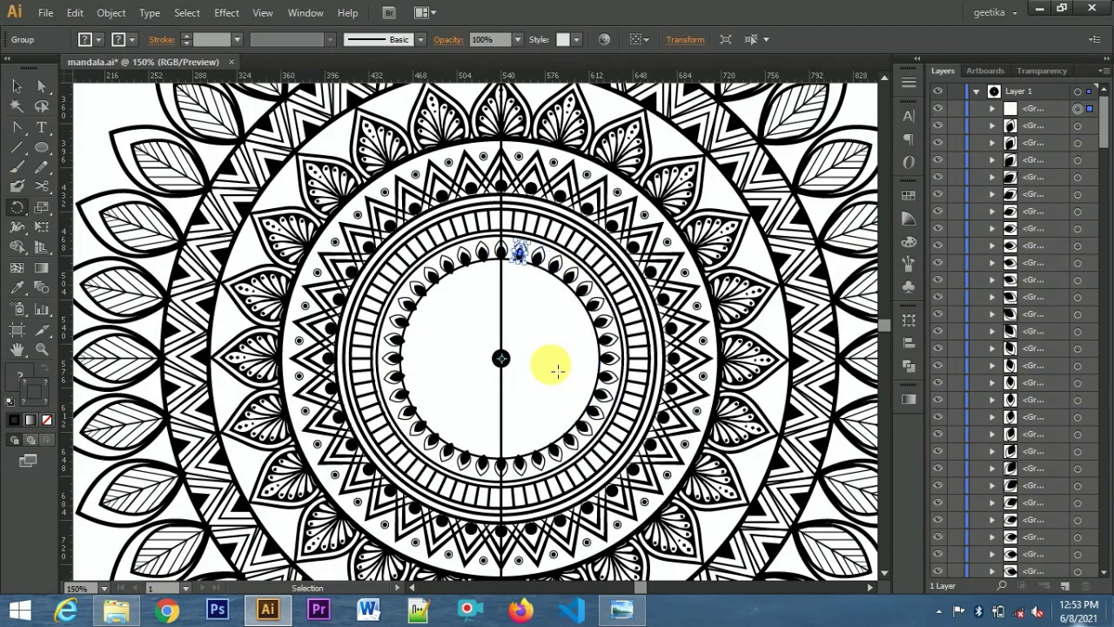
click(16, 85)
Select all the leaf copies and nudge the leaf ring slightly left and up.
mouse_move(1092, 153)
mouse_down()
mouse_move(1104, 578)
mouse_move(1095, 459)
mouse_up()
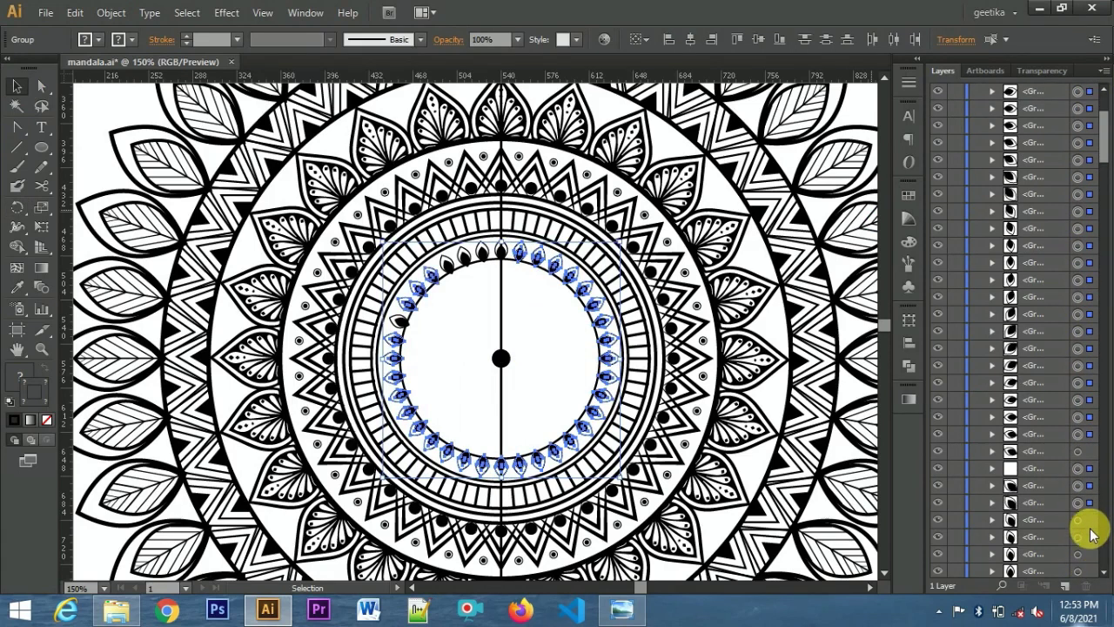
drag(1104, 578, 1095, 415)
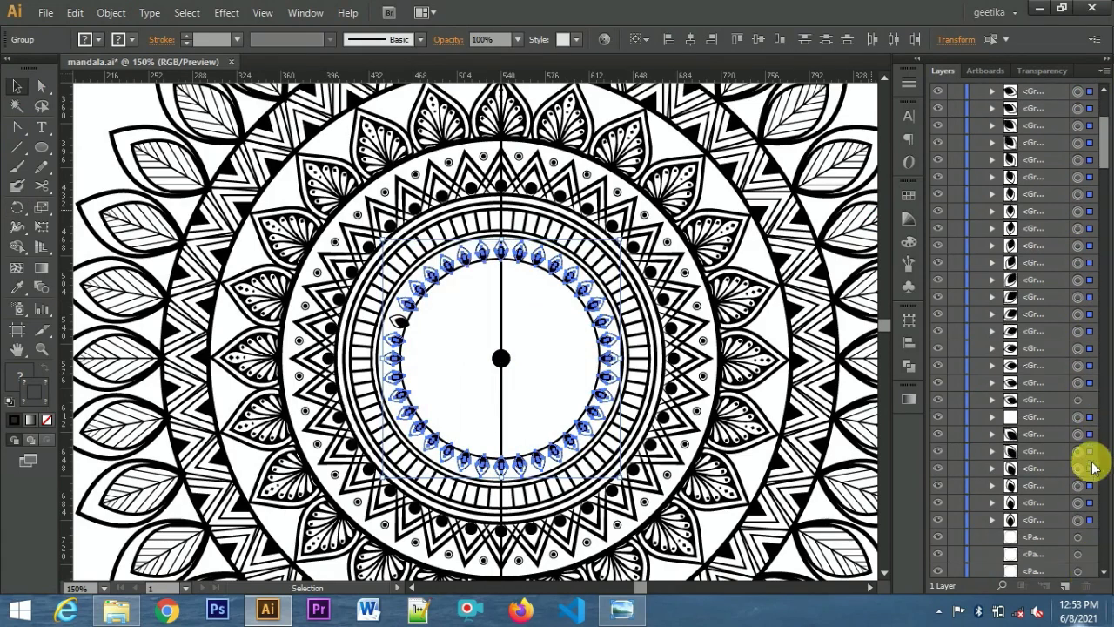
key(ctrl+plus)
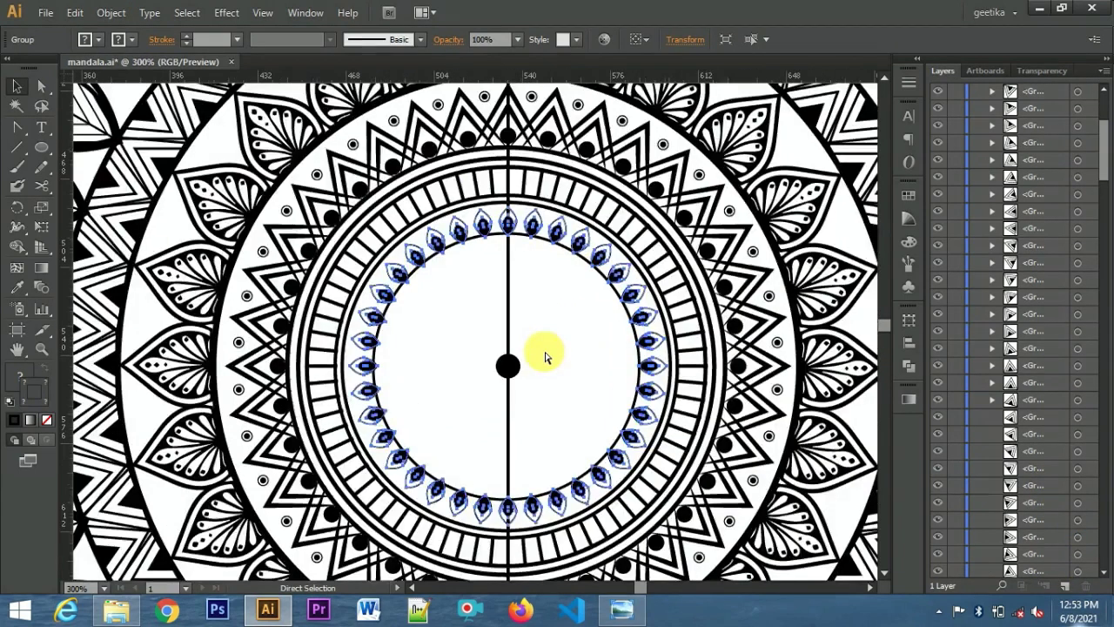
key(ctrl+plus)
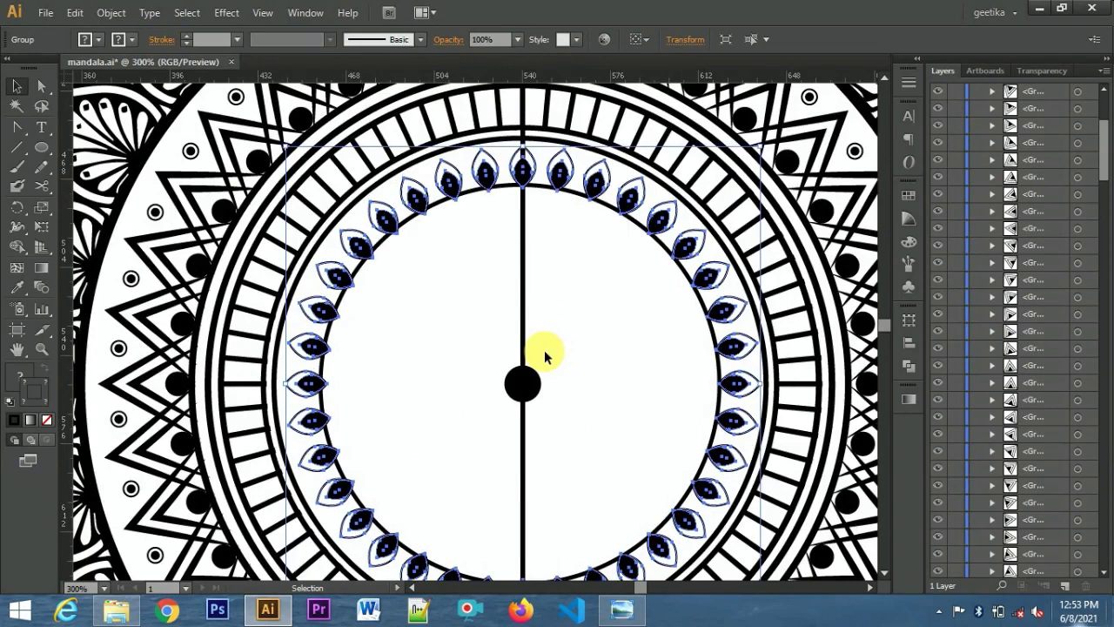
key(Left)
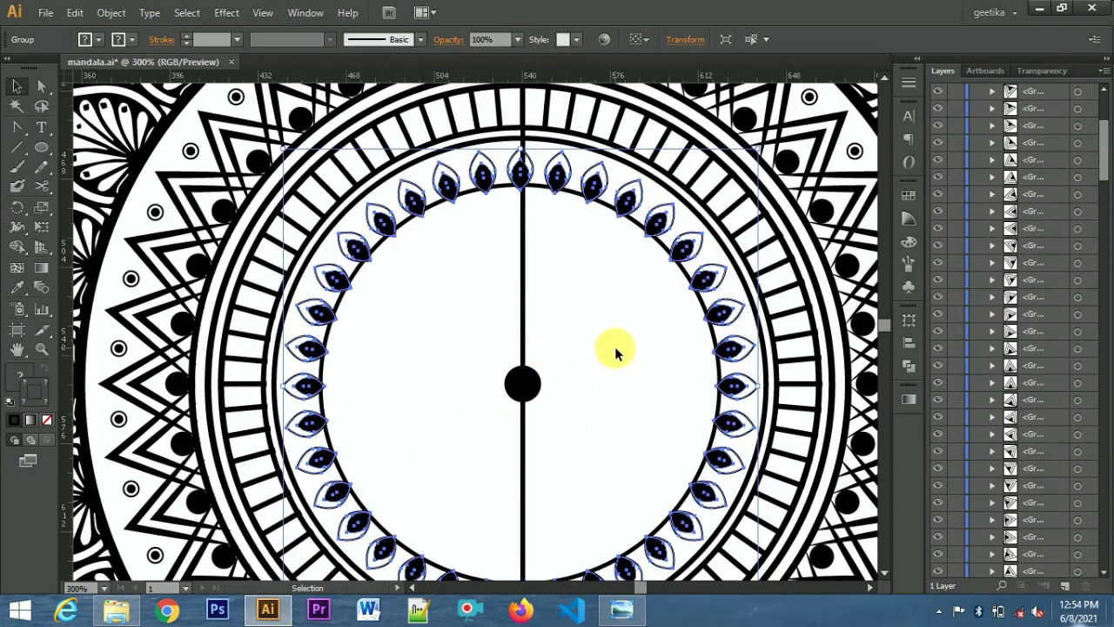
key(Up)
drag(633, 390, 617, 311)
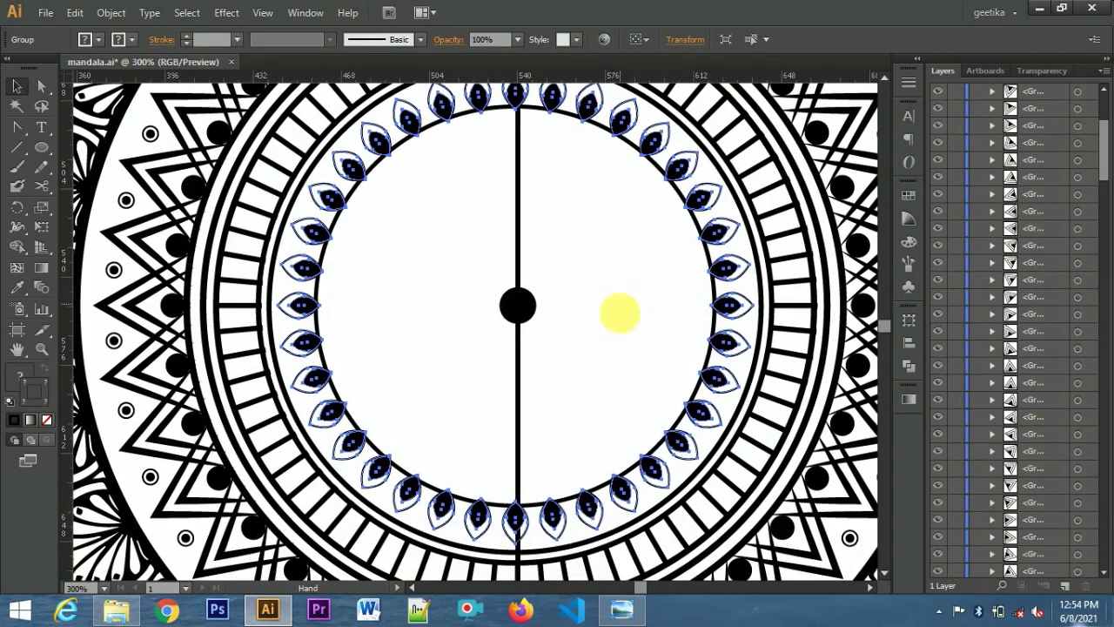
Shrink the inner circle slightly and give the ring outside the leaves a 1 pt stroke.
click(629, 468)
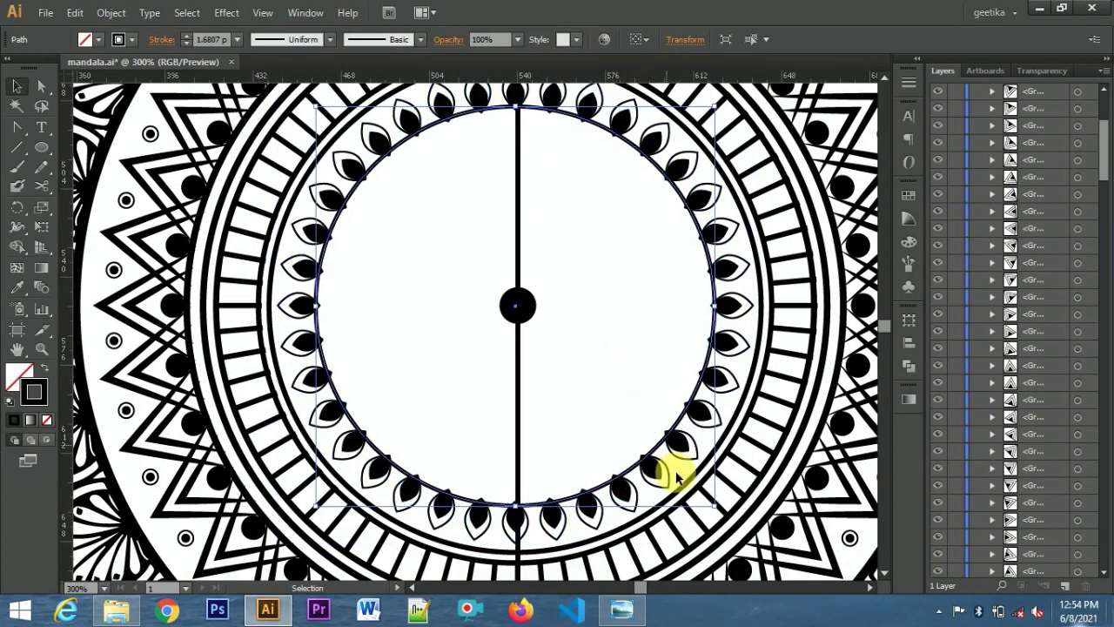
drag(714, 514, 709, 506)
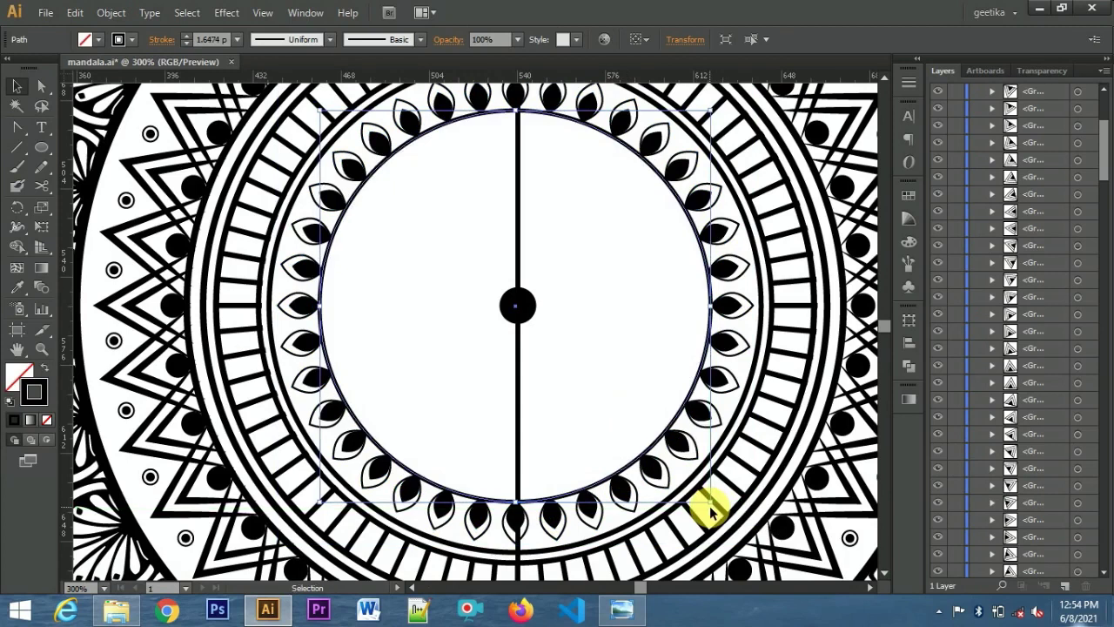
click(598, 390)
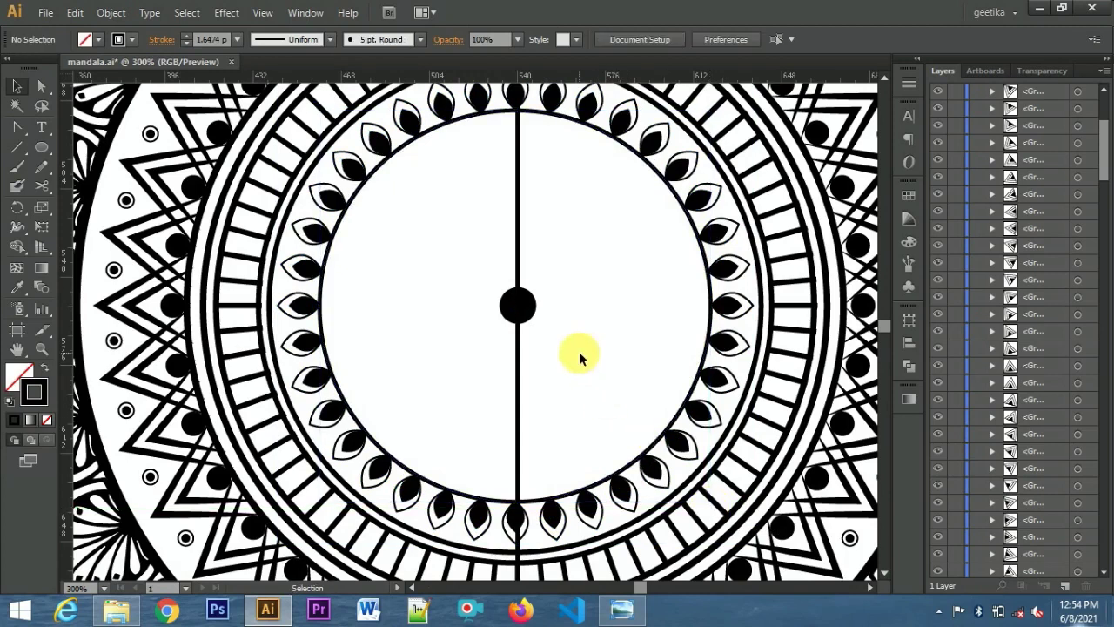
click(319, 164)
click(237, 40)
click(255, 111)
click(237, 39)
click(255, 110)
click(460, 311)
key(ctrl+minus)
key(ctrl+minus)
key(ctrl+minus)
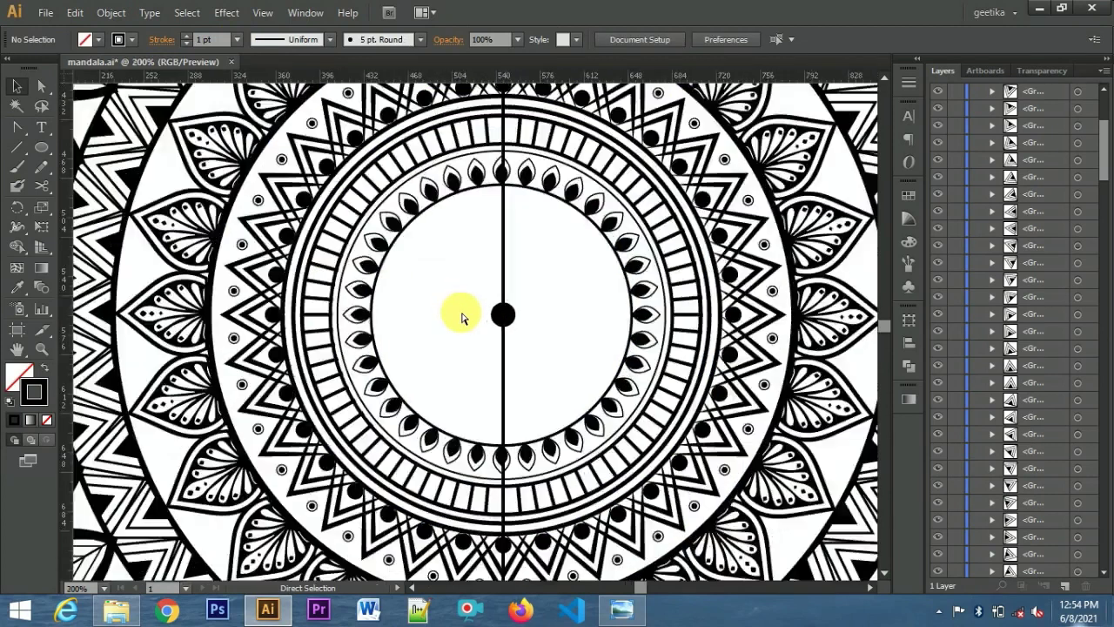
key(ctrl+minus)
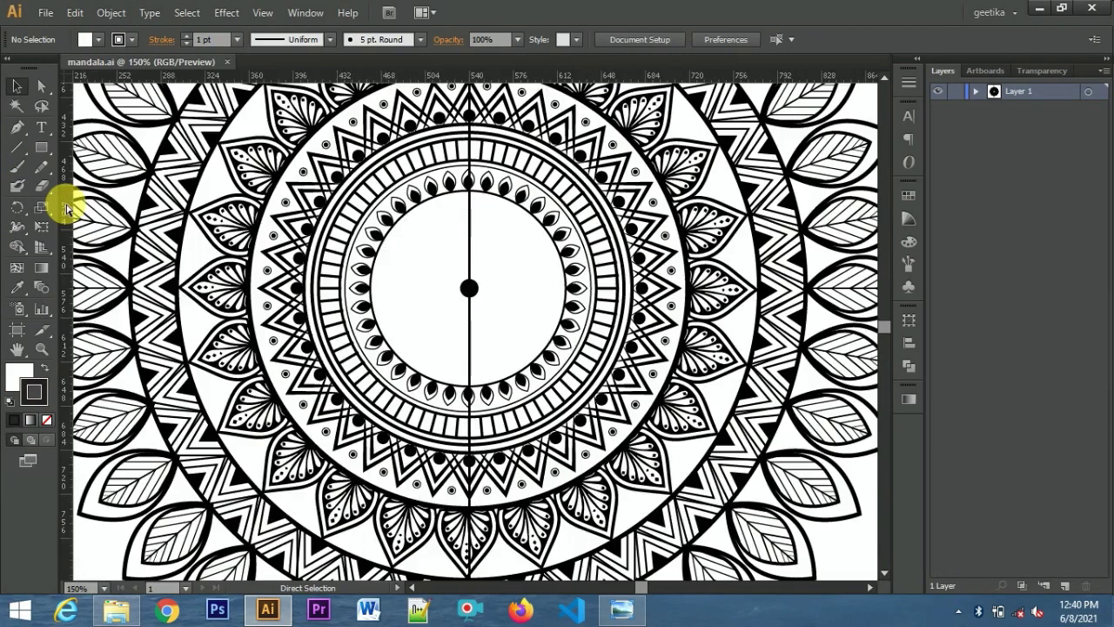
Paste a copy of the inner circle in front, shrink it, and give it a 3 pt stroke.
key(ctrl+plus)
click(433, 146)
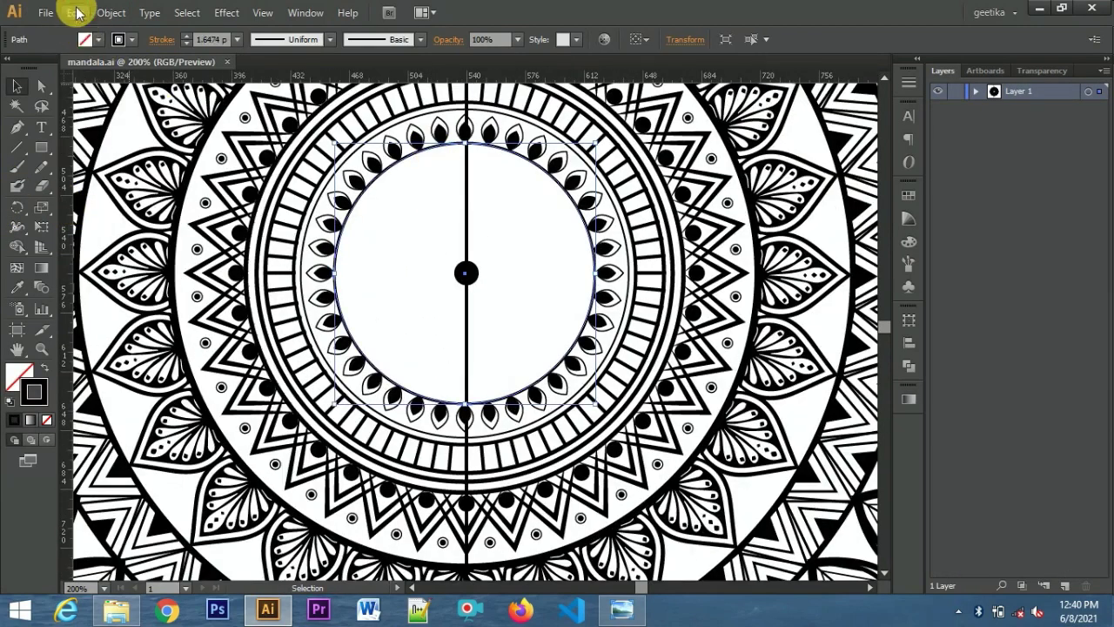
click(75, 12)
click(91, 75)
key(ctrl+f)
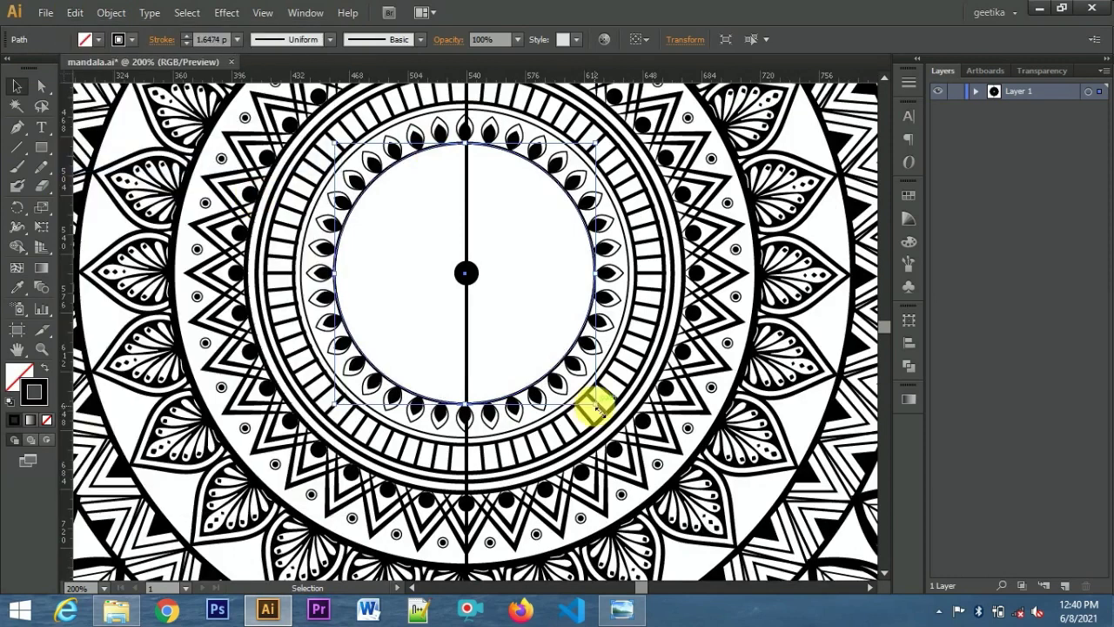
drag(597, 407, 600, 402)
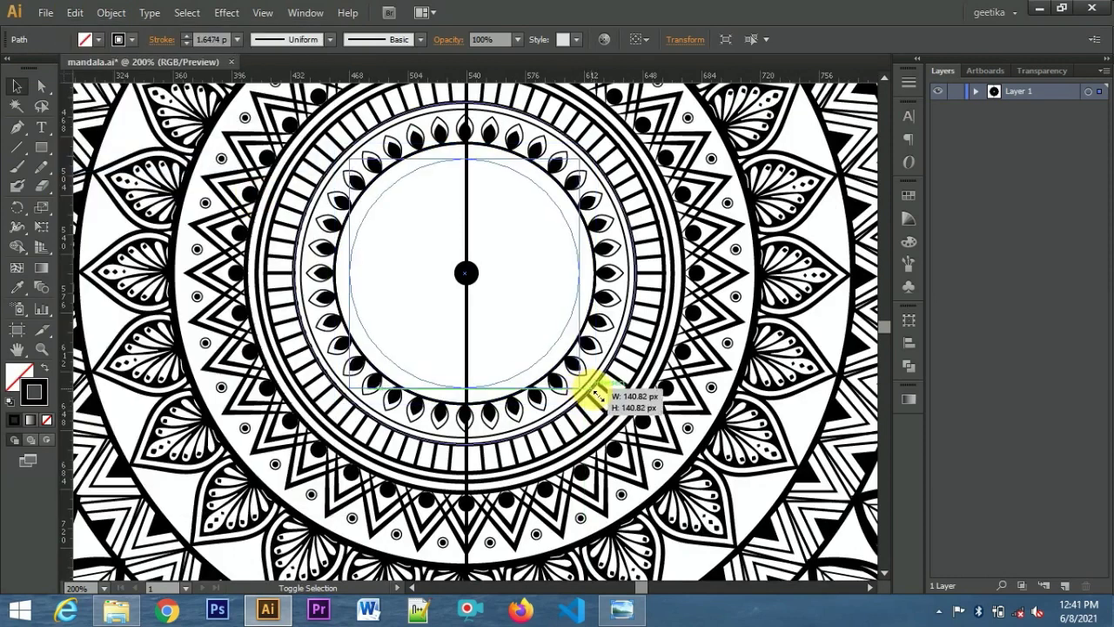
click(237, 39)
click(255, 128)
click(237, 39)
click(258, 145)
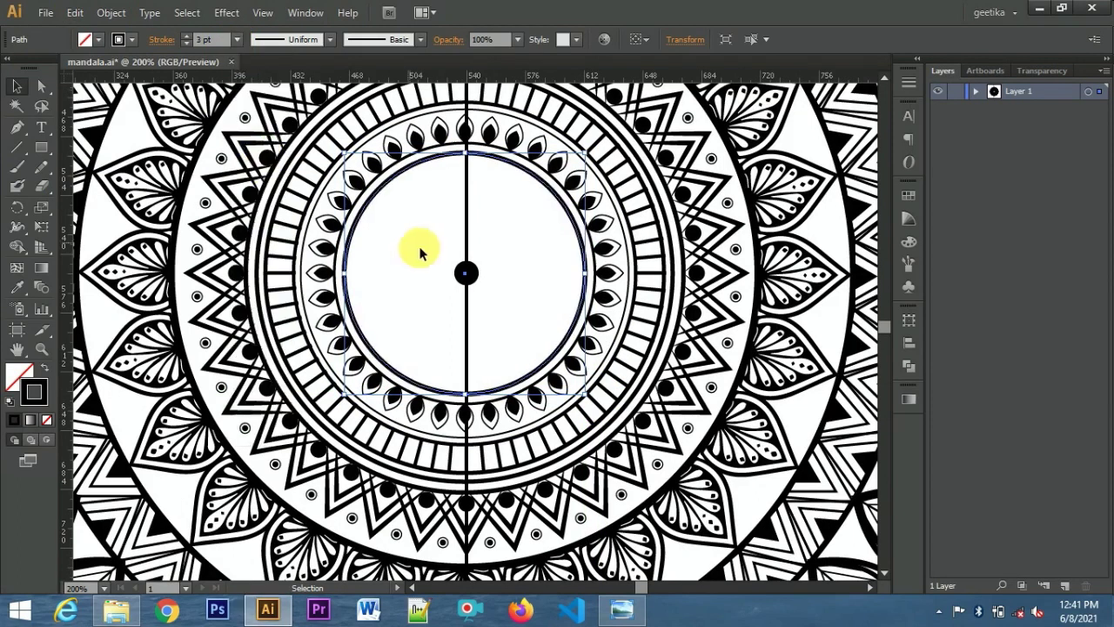
Paste another copy of the circle in place and scale it down to about 137 px.
click(75, 12)
click(96, 93)
click(74, 12)
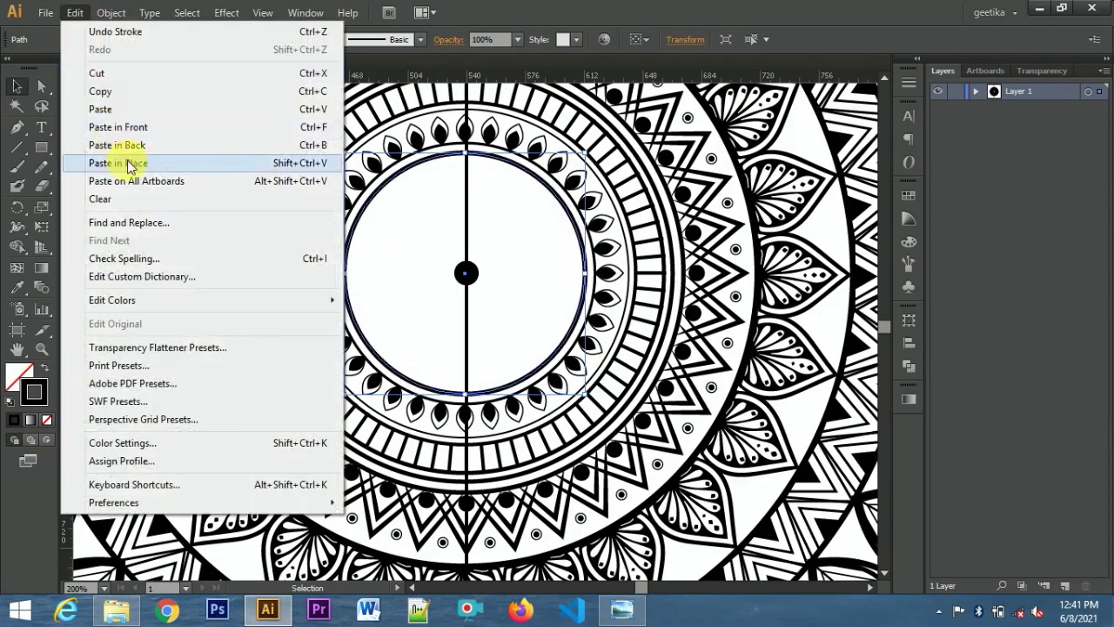
click(139, 162)
drag(589, 396, 562, 383)
Draw a three-sided 50 px polygon, shrink it, and place it on the inner ring atop the vertical line.
drag(44, 152, 90, 202)
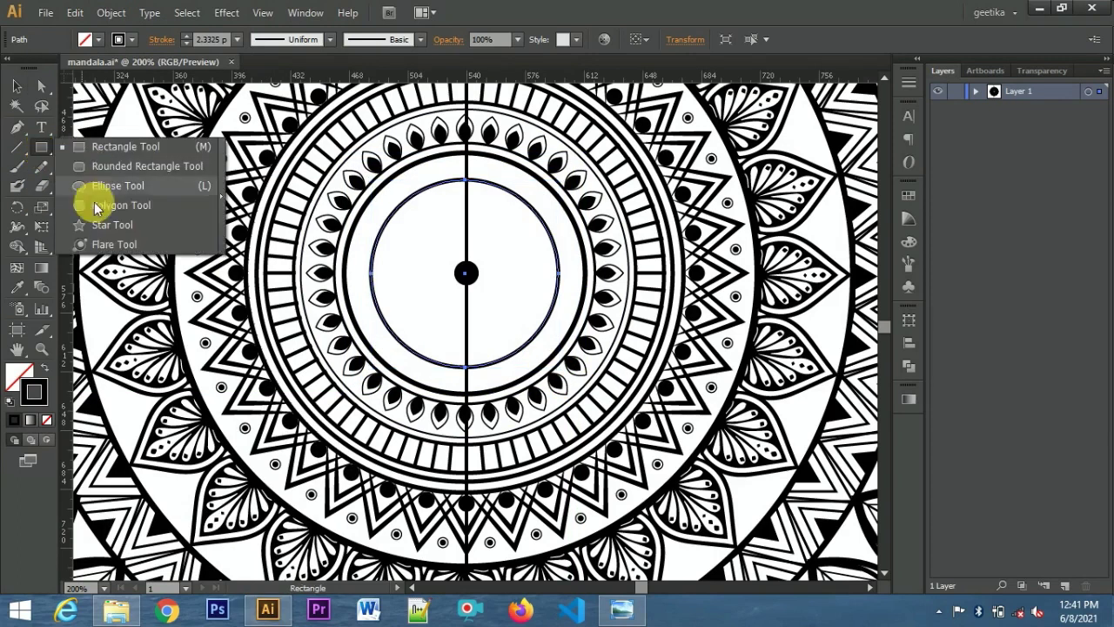
click(410, 236)
click(539, 346)
click(16, 86)
mouse_move(470, 277)
mouse_down()
mouse_move(424, 229)
mouse_move(470, 167)
mouse_up()
key(ctrl+=)
key(ctrl+=)
key(ctrl+=)
drag(582, 142, 572, 493)
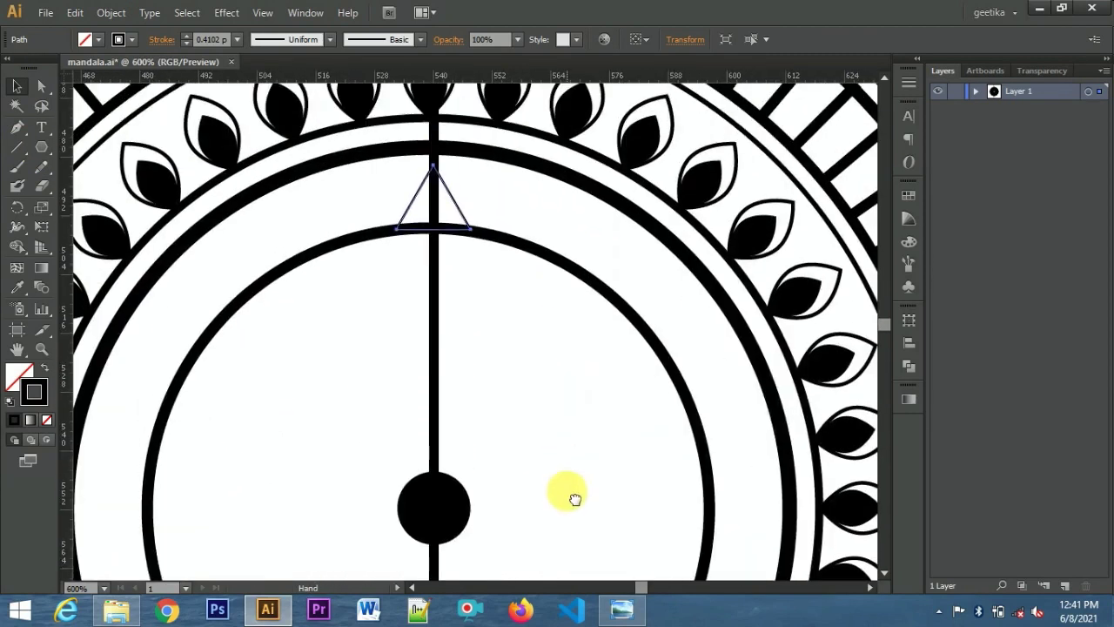
drag(458, 211, 458, 211)
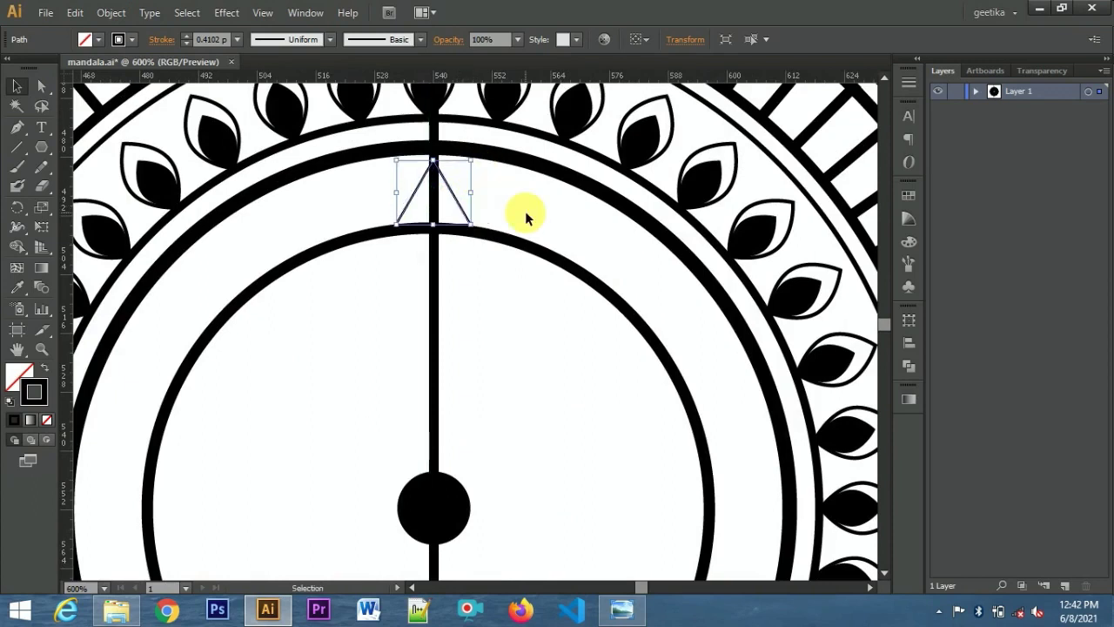
Give the inner ring a 2 pt stroke and the triangle a 1 pt stroke.
click(517, 240)
click(238, 39)
click(250, 133)
click(450, 199)
click(237, 39)
click(255, 128)
click(237, 39)
click(253, 126)
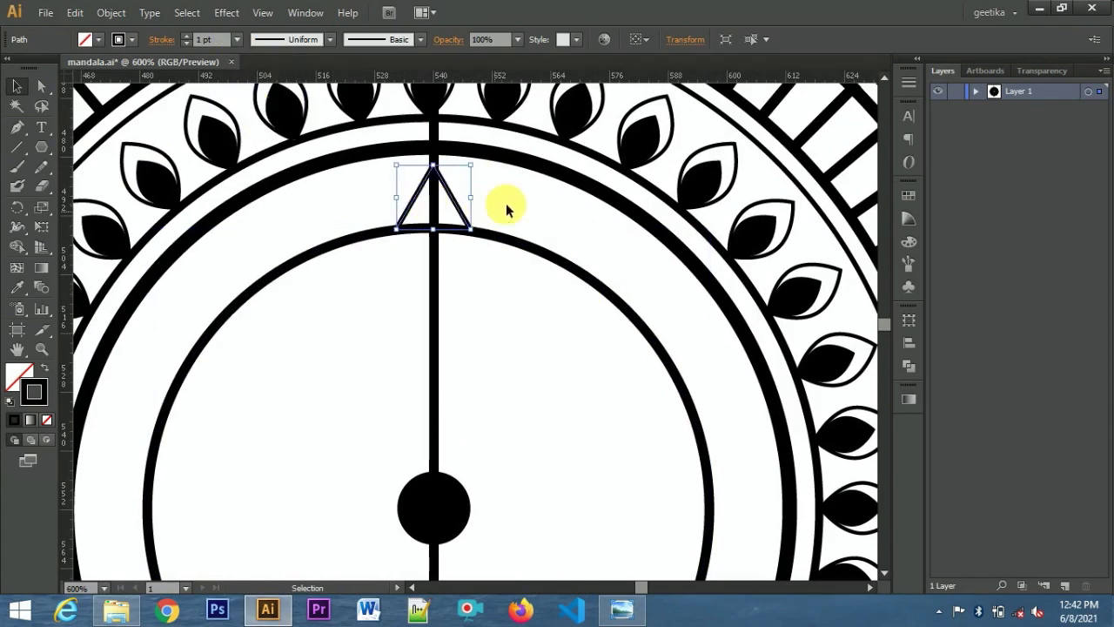
Paste a smaller solid black triangle inside the original and group the two triangles.
click(75, 12)
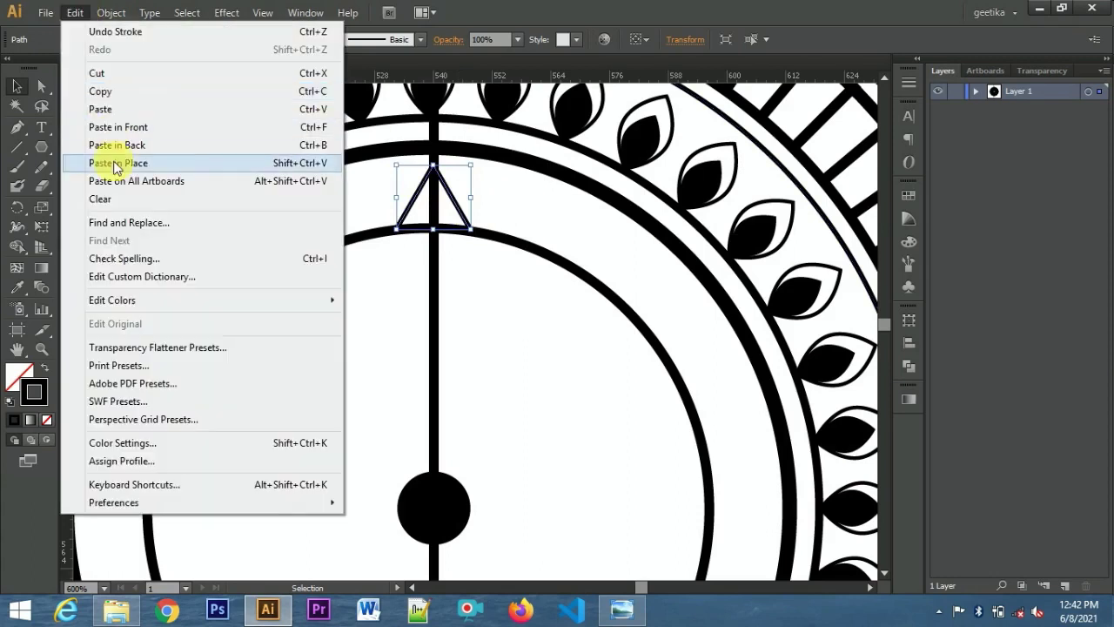
click(113, 165)
drag(470, 165, 461, 175)
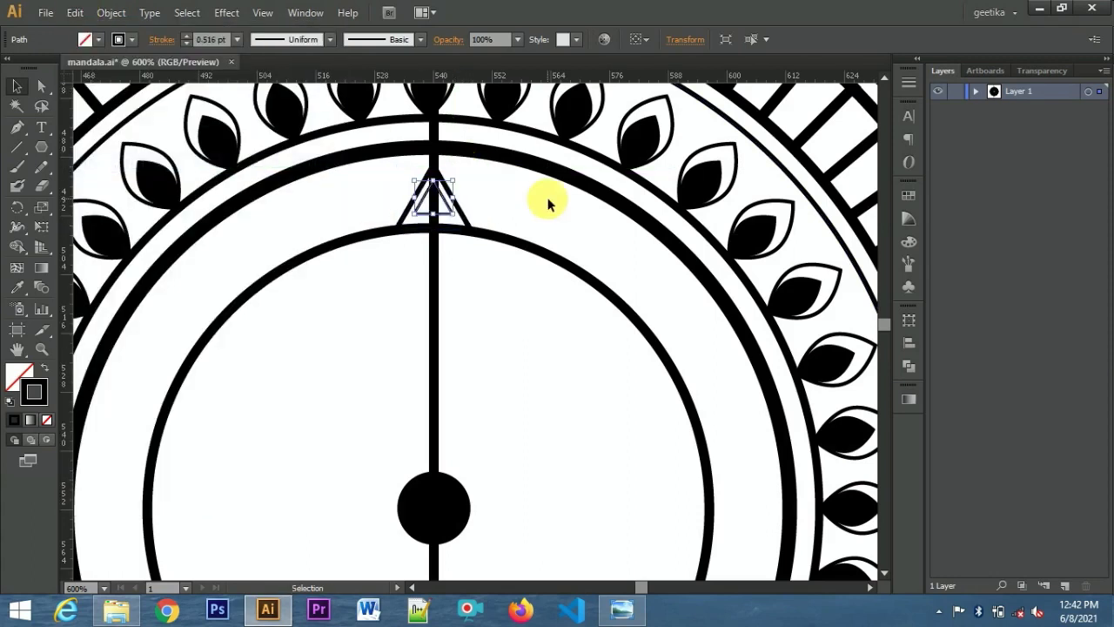
click(45, 368)
click(461, 241)
click(430, 212)
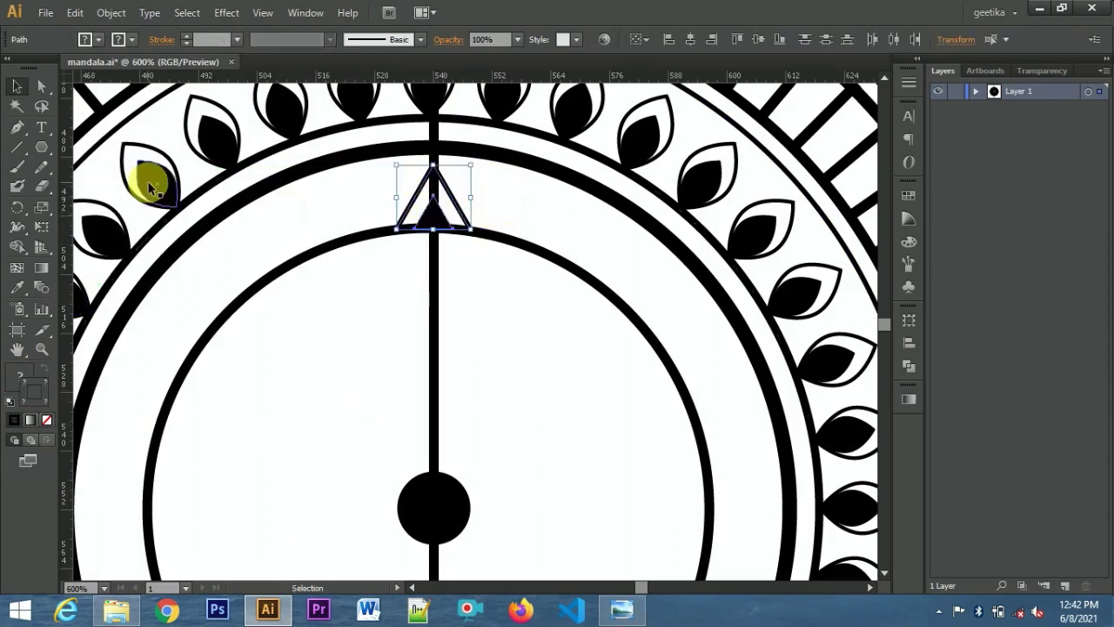
key(ctrl+g)
Rotate-copy the triangle pair 15° around the central dot, repeating with Ctrl+D to complete the ring.
key(ctrl+minus)
scroll(560, 440, down, 3)
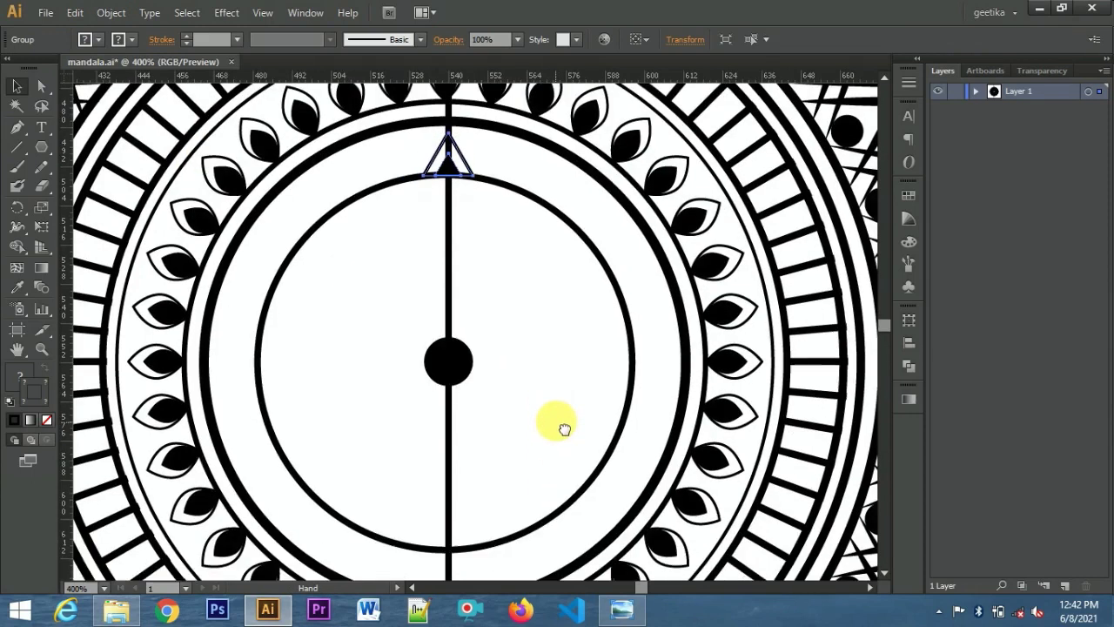
scroll(563, 426, down, 1)
scroll(564, 418, down, 1)
click(17, 207)
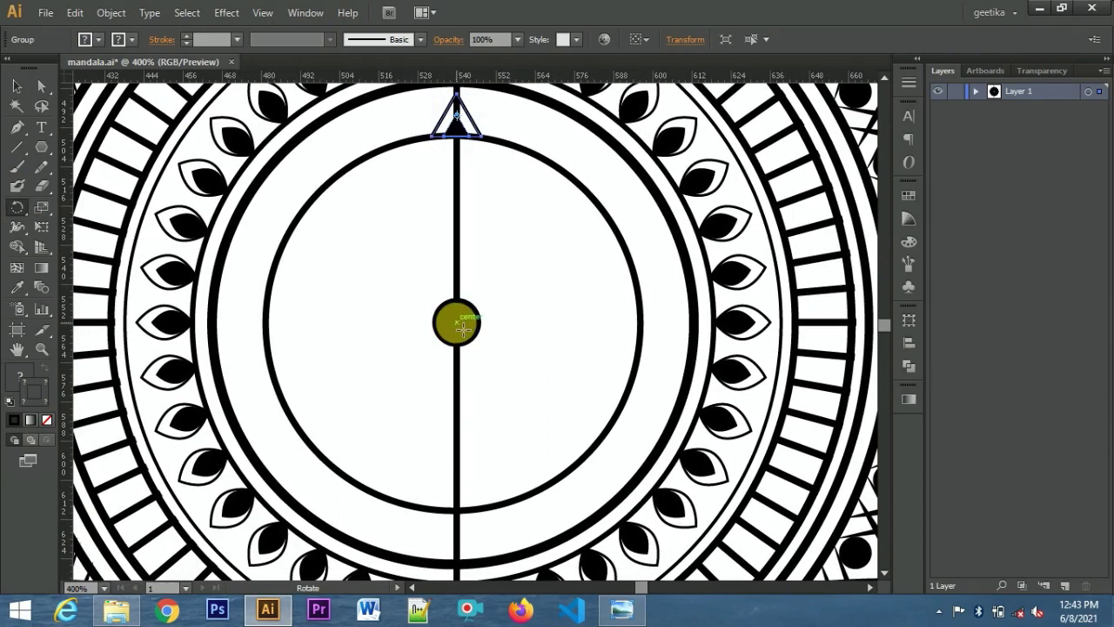
alt+click(457, 323)
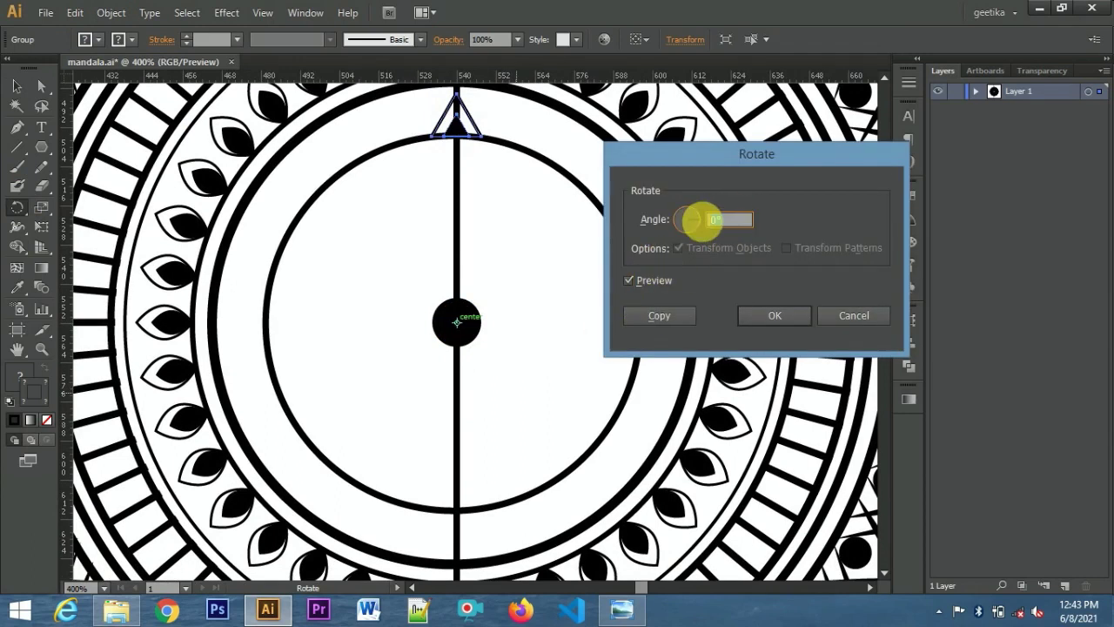
click(659, 315)
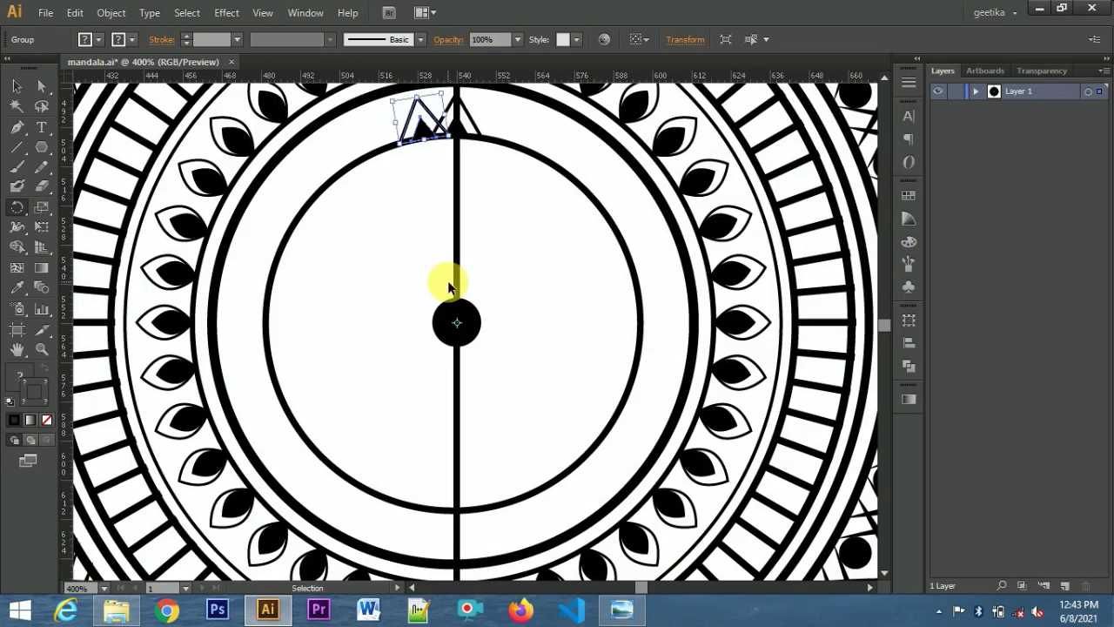
key(ctrl+z)
key(r)
alt+click(457, 323)
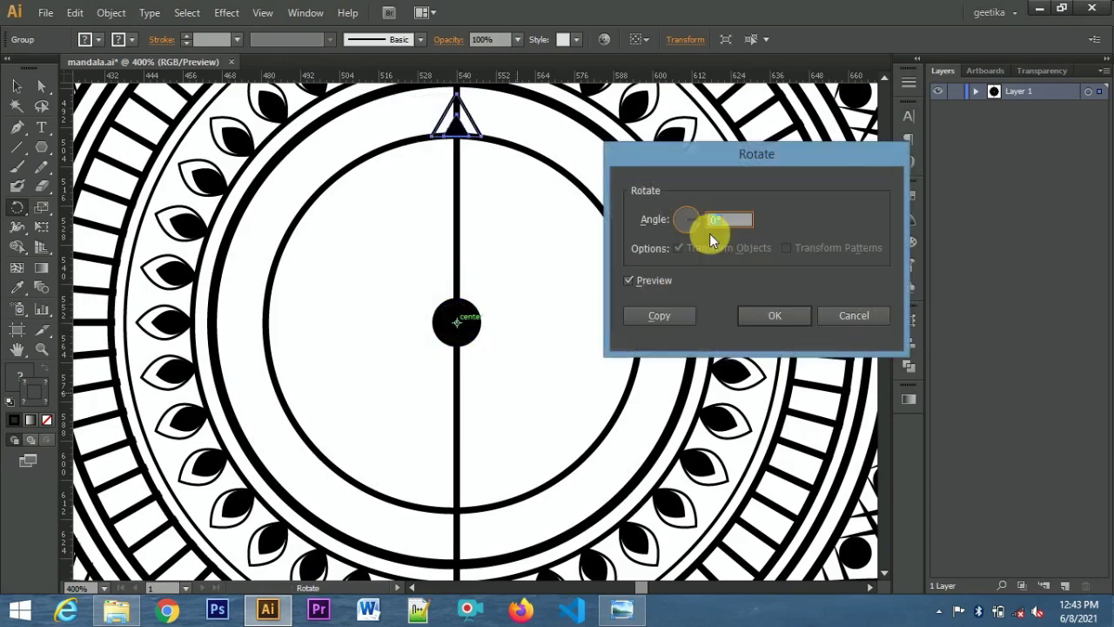
click(662, 315)
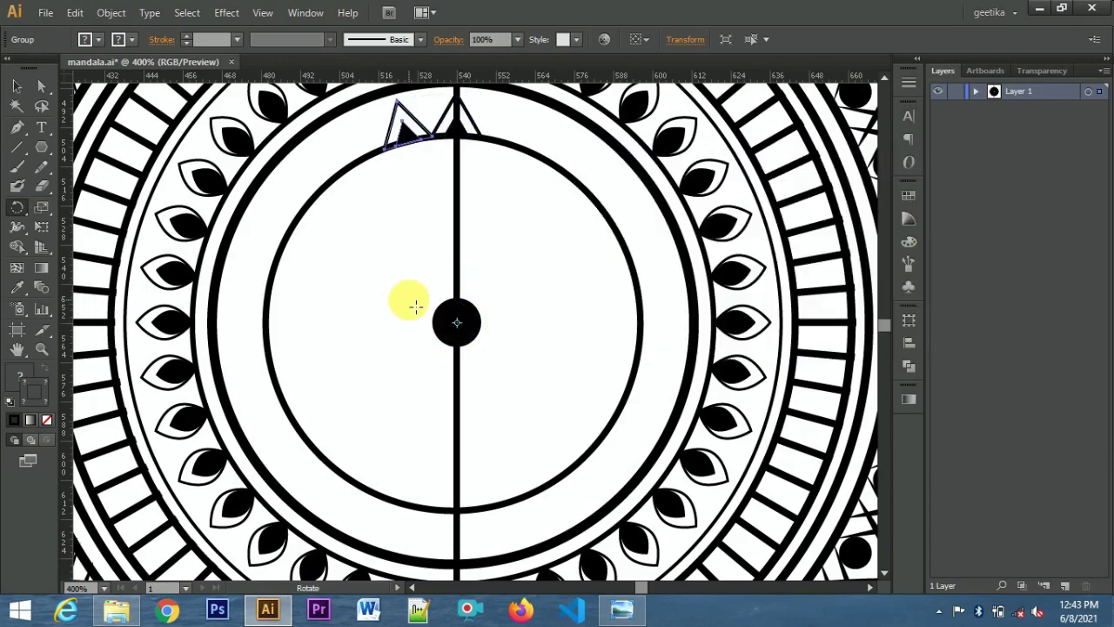
key(ctrl+d)
key(ctrl+d)
key(ctrl+d)
key(ctrl+d)
key(ctrl+d)
key(ctrl+d)
key(ctrl+d)
key(ctrl+d)
key(ctrl+d)
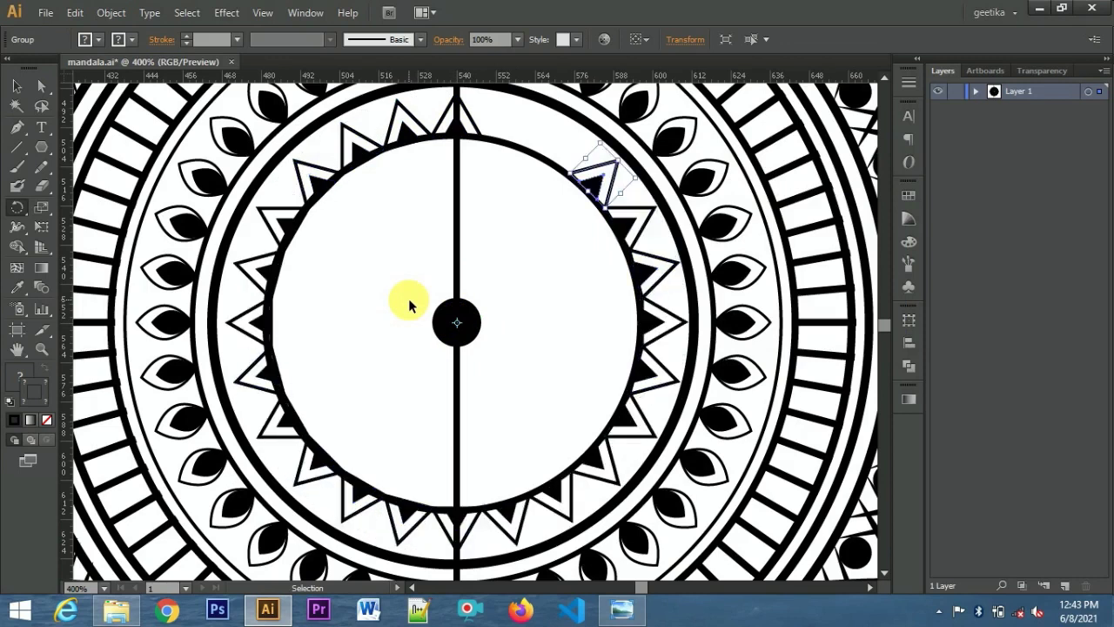
key(ctrl+d)
key(ctrl+d)
key(ctrl+d)
key(ctrl+shift+a)
click(17, 86)
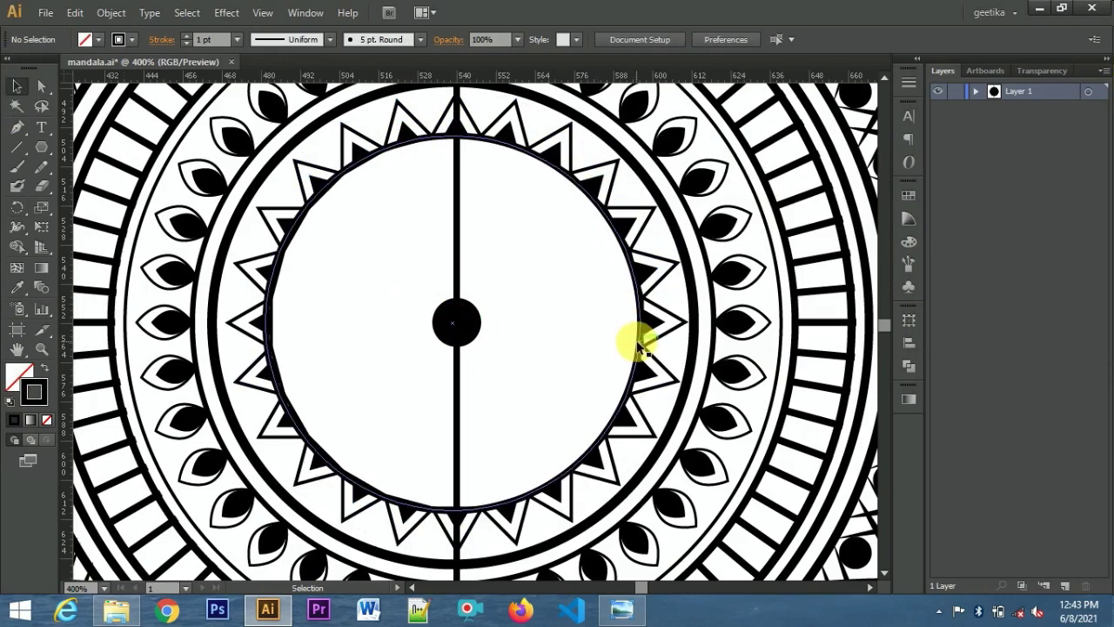
Paste a copy of the inner circle in place and scale it down to about 104.9 px.
click(639, 343)
click(74, 12)
click(87, 72)
click(75, 13)
click(105, 160)
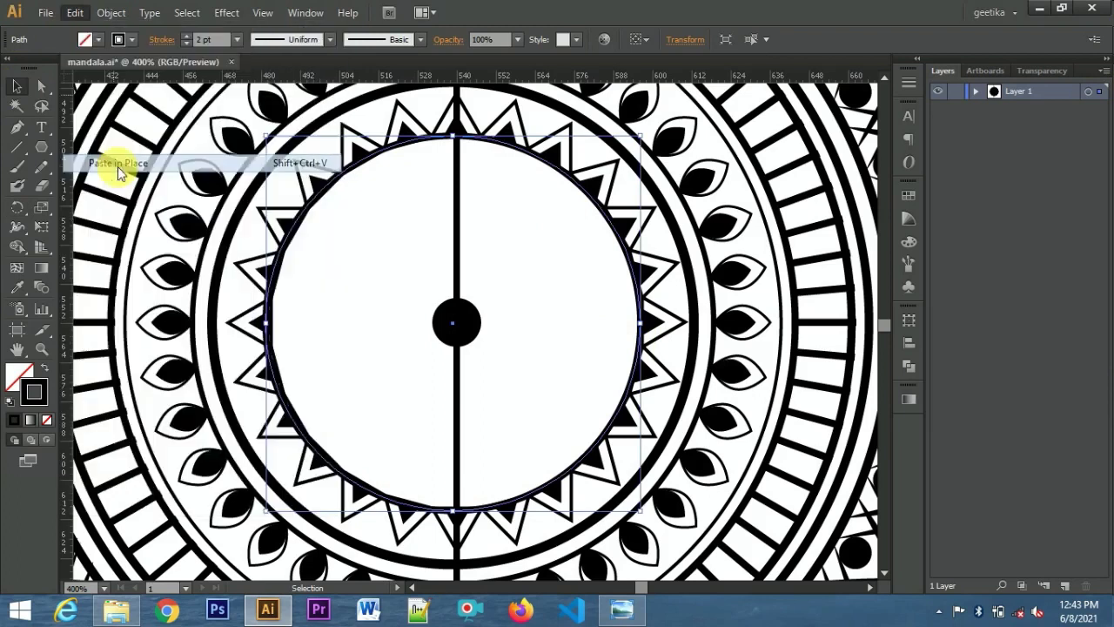
drag(640, 514, 624, 505)
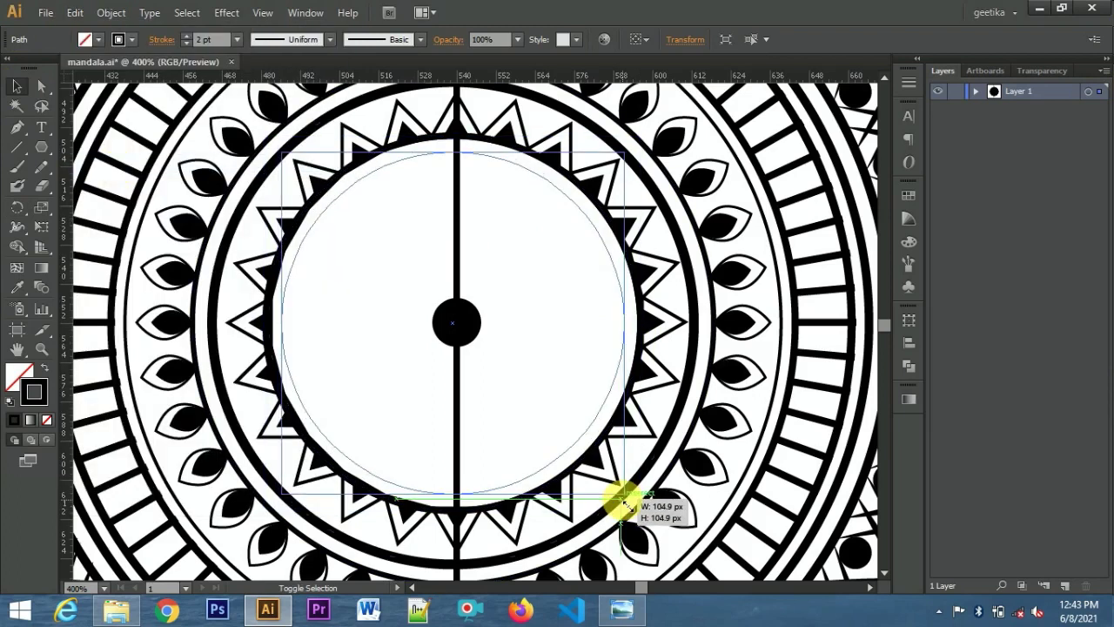
Paste another circle copy scaled to about 92 px and make it a solid black disc.
click(82, 19)
click(100, 92)
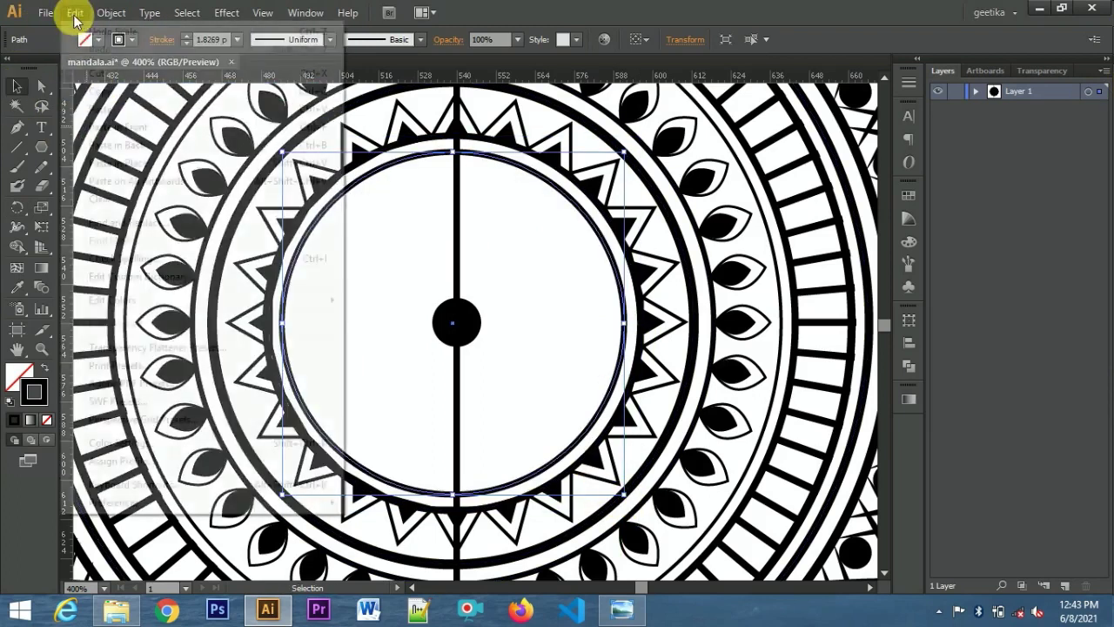
drag(623, 496, 606, 482)
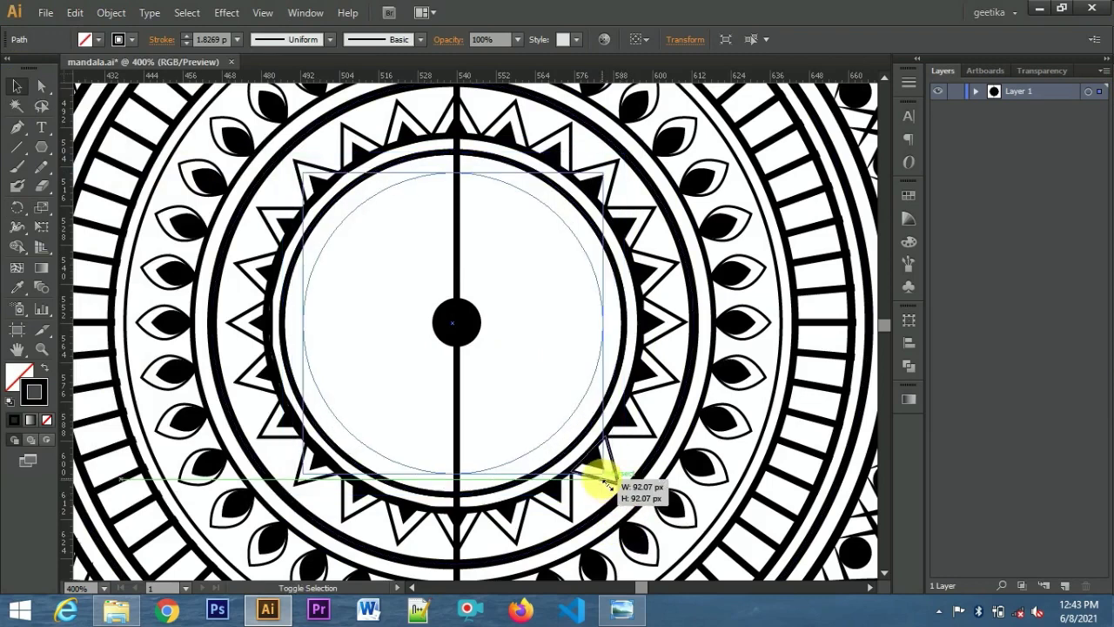
click(45, 369)
key(ctrl+minus)
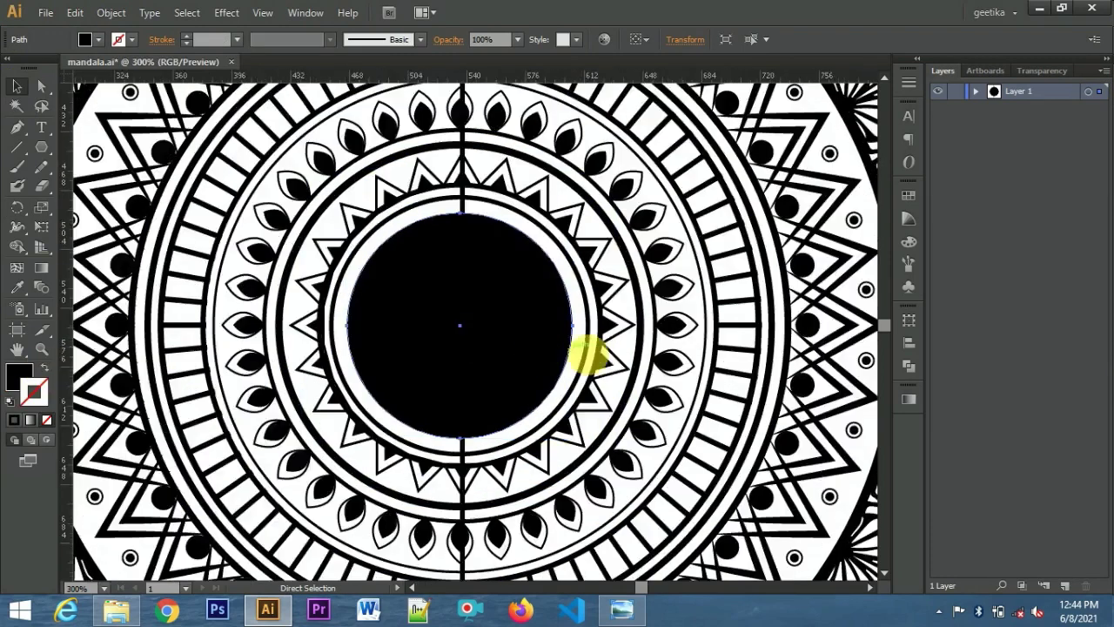
key(ctrl+minus)
key(ctrl+minus)
key(ctrl+minus)
key(ctrl+minus)
click(733, 401)
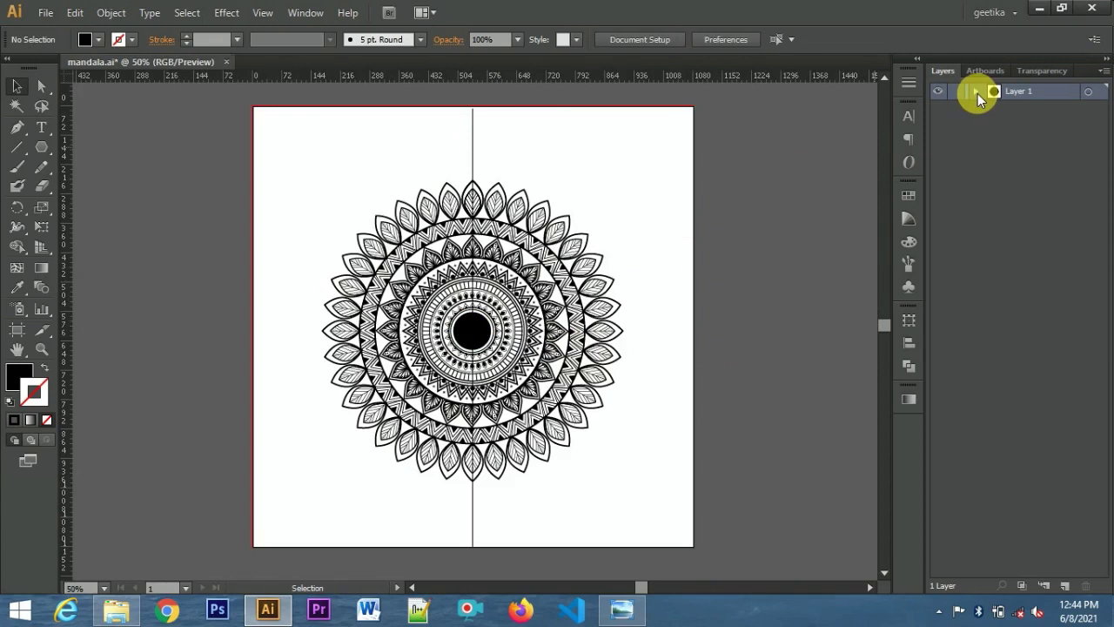
In the Layers panel, unlock the paths, delete the small centre dot, and relock the vertical line.
click(978, 94)
drag(1104, 212, 1103, 531)
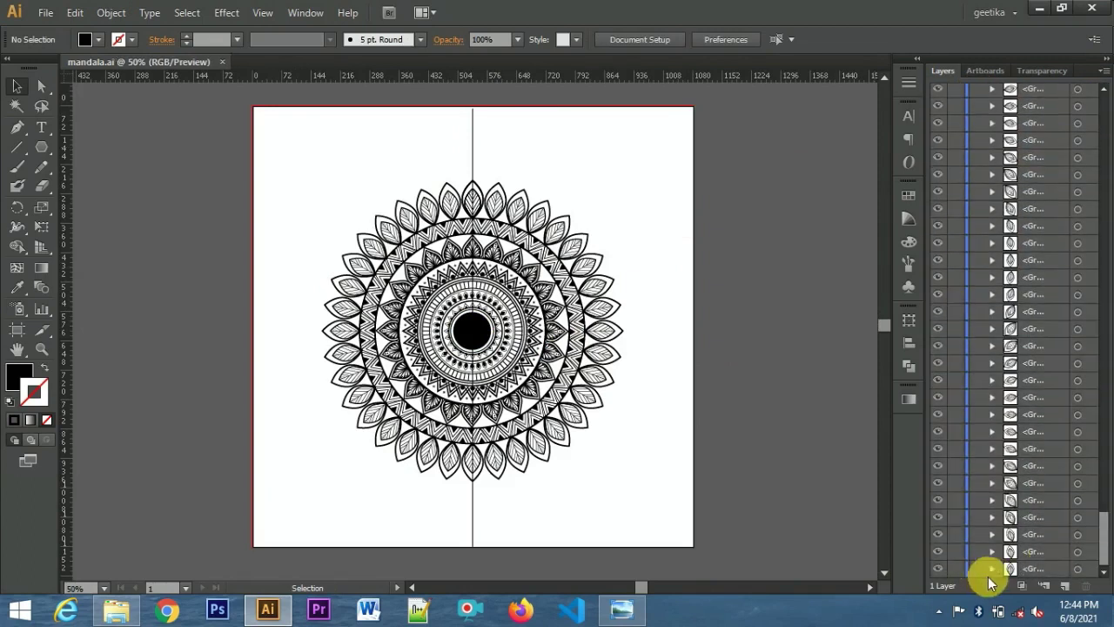
scroll(1096, 504, up, 5)
scroll(1101, 486, up, 5)
scroll(1094, 461, up, 3)
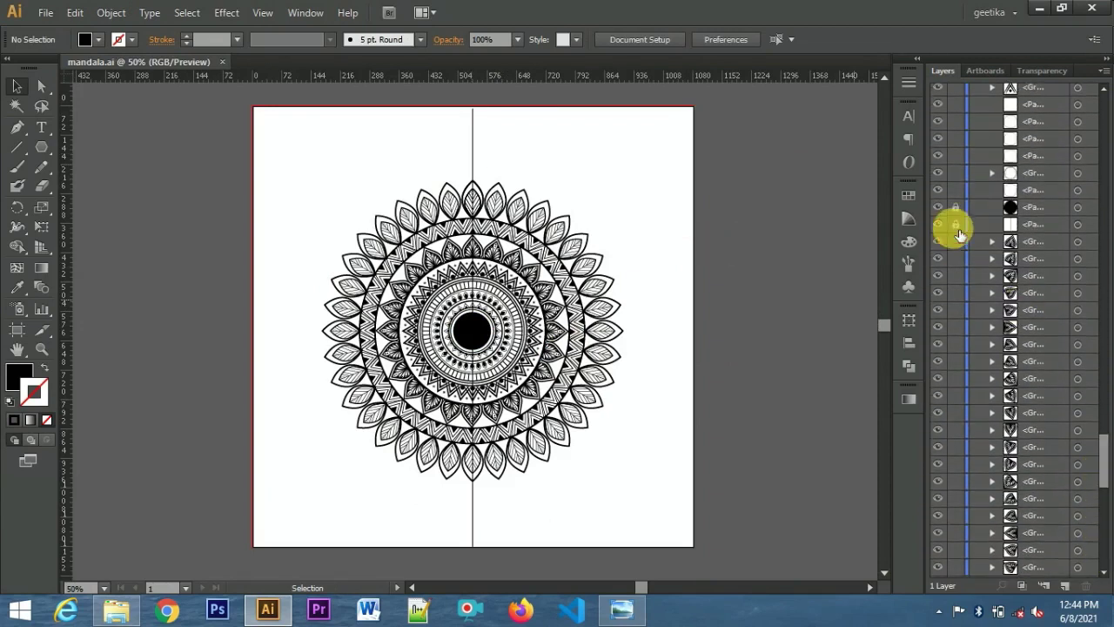
click(956, 207)
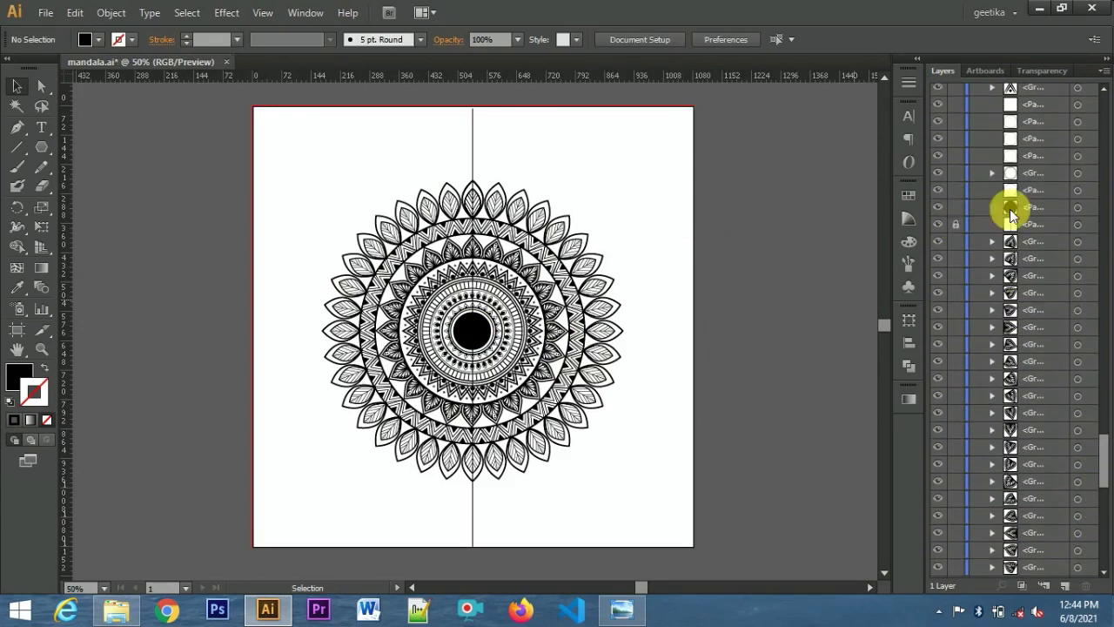
click(955, 224)
click(1078, 208)
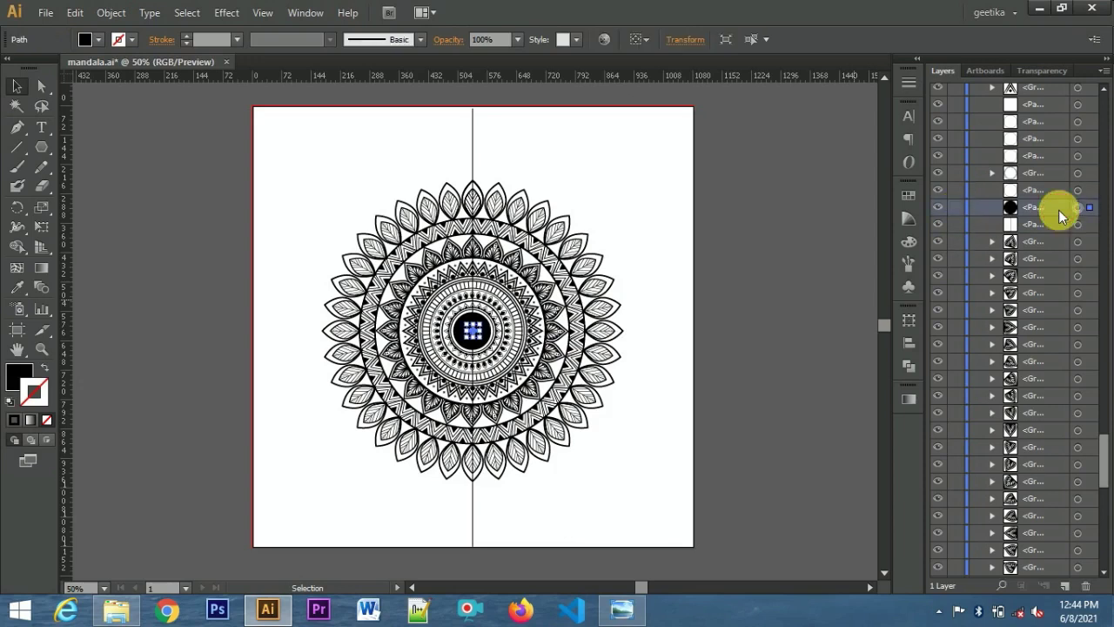
key(Delete)
click(1049, 208)
click(955, 208)
Group the entire mandala and enlarge it to about 996 px to fill the artboard.
drag(280, 150, 672, 512)
click(110, 12)
click(119, 89)
mouse_move(625, 479)
mouse_down()
mouse_move(659, 505)
mouse_move(717, 475)
mouse_up()
click(780, 450)
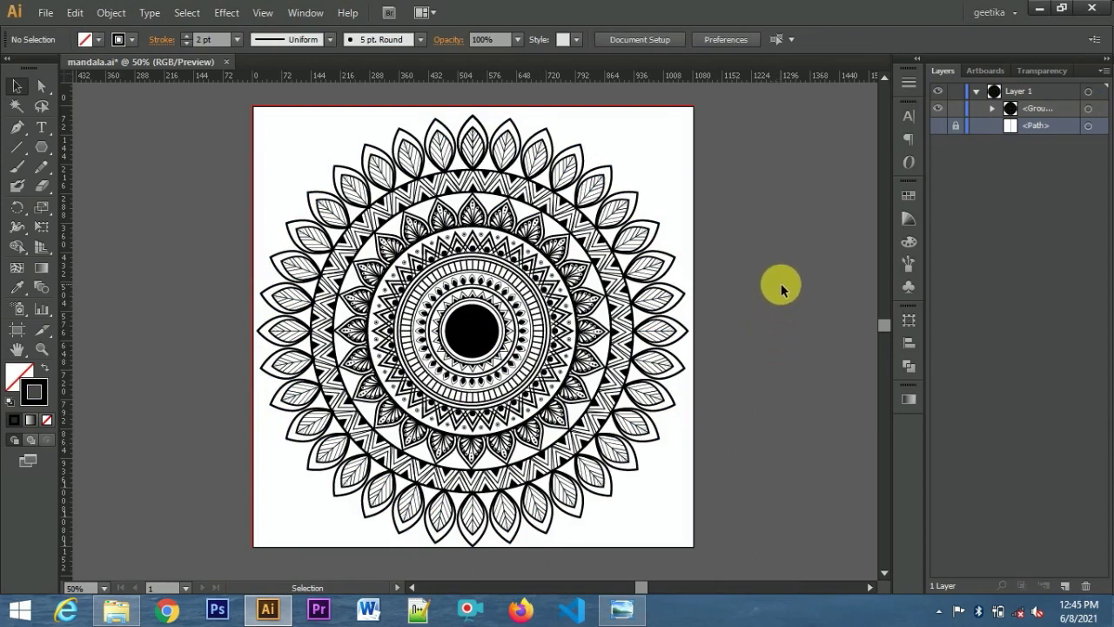
key(ctrl+plus)
key(ctrl+plus)
key(ctrl+plus)
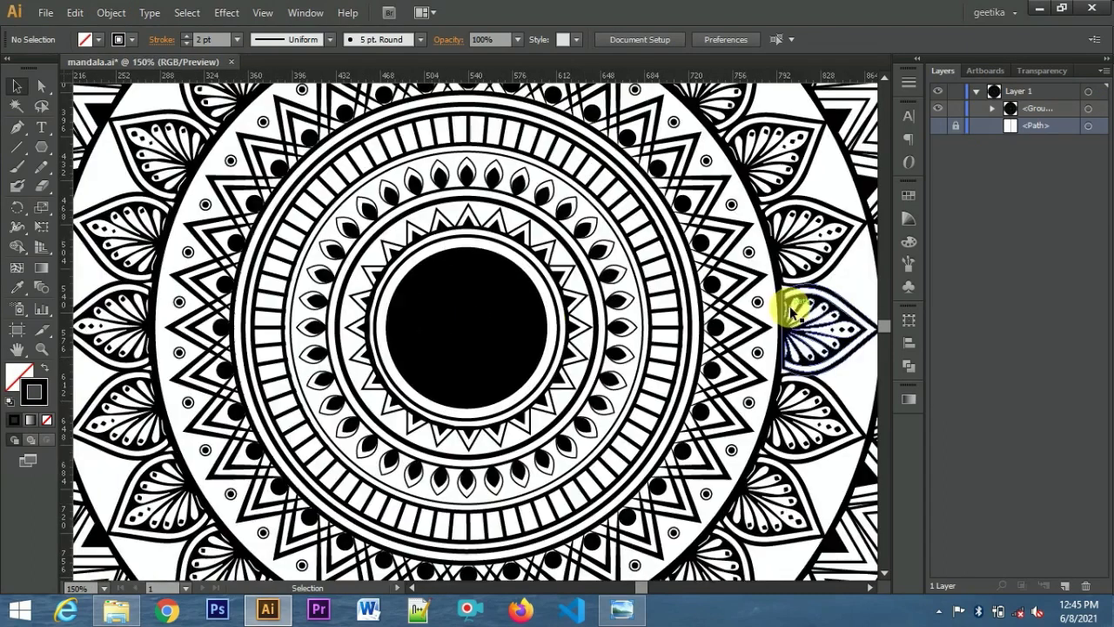